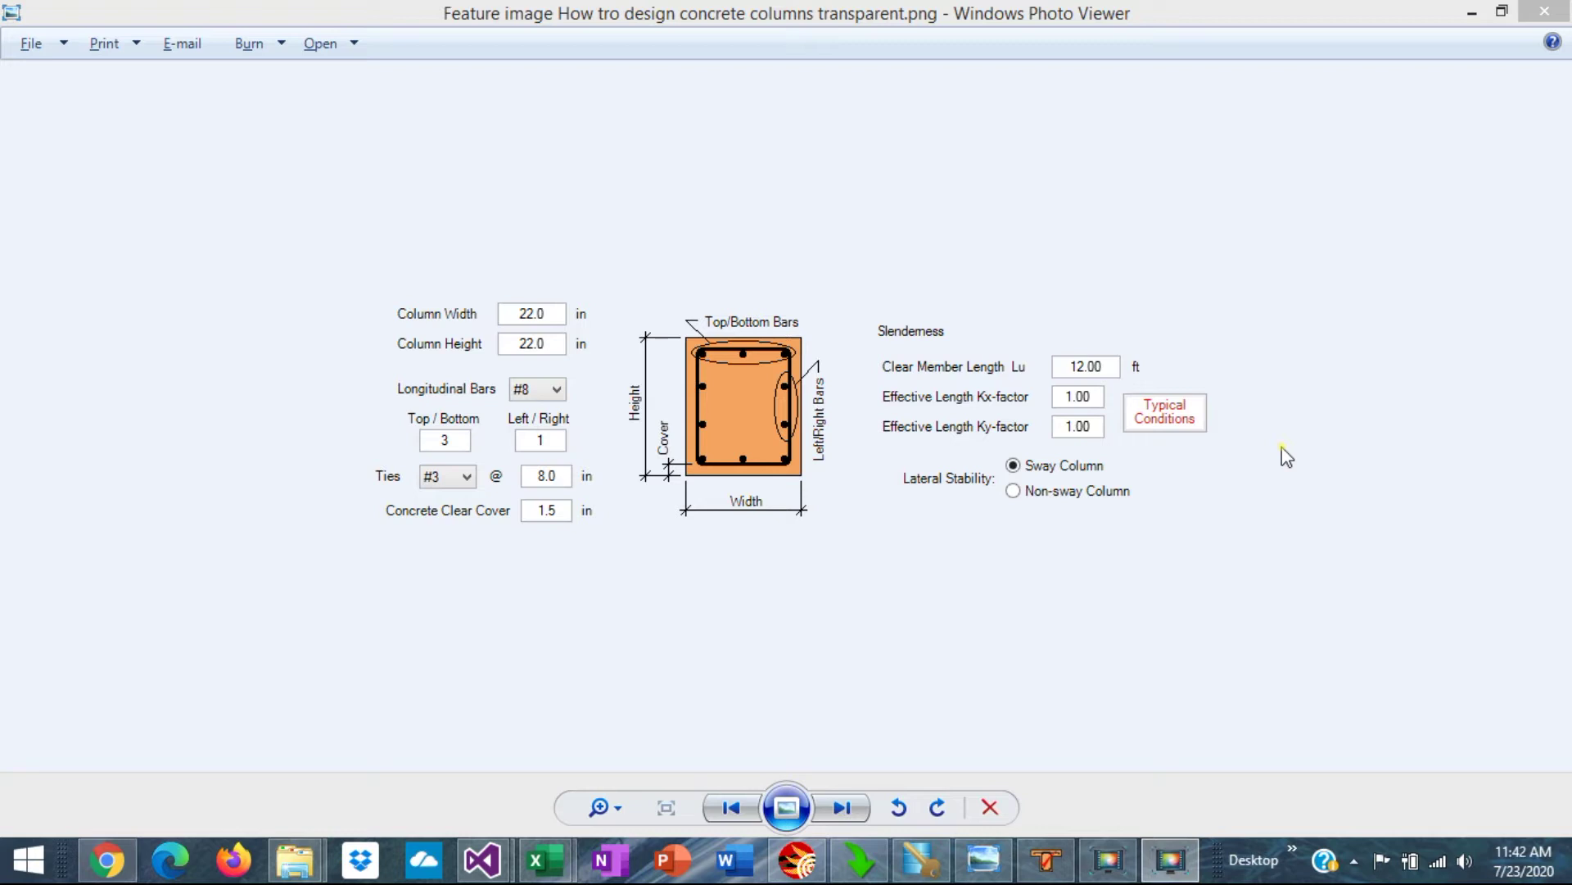
Add a concrete column calculation named 'hgghfsd' to the project, then select afsga in the tree.
{"action": "key", "text": "alt+Tab"}
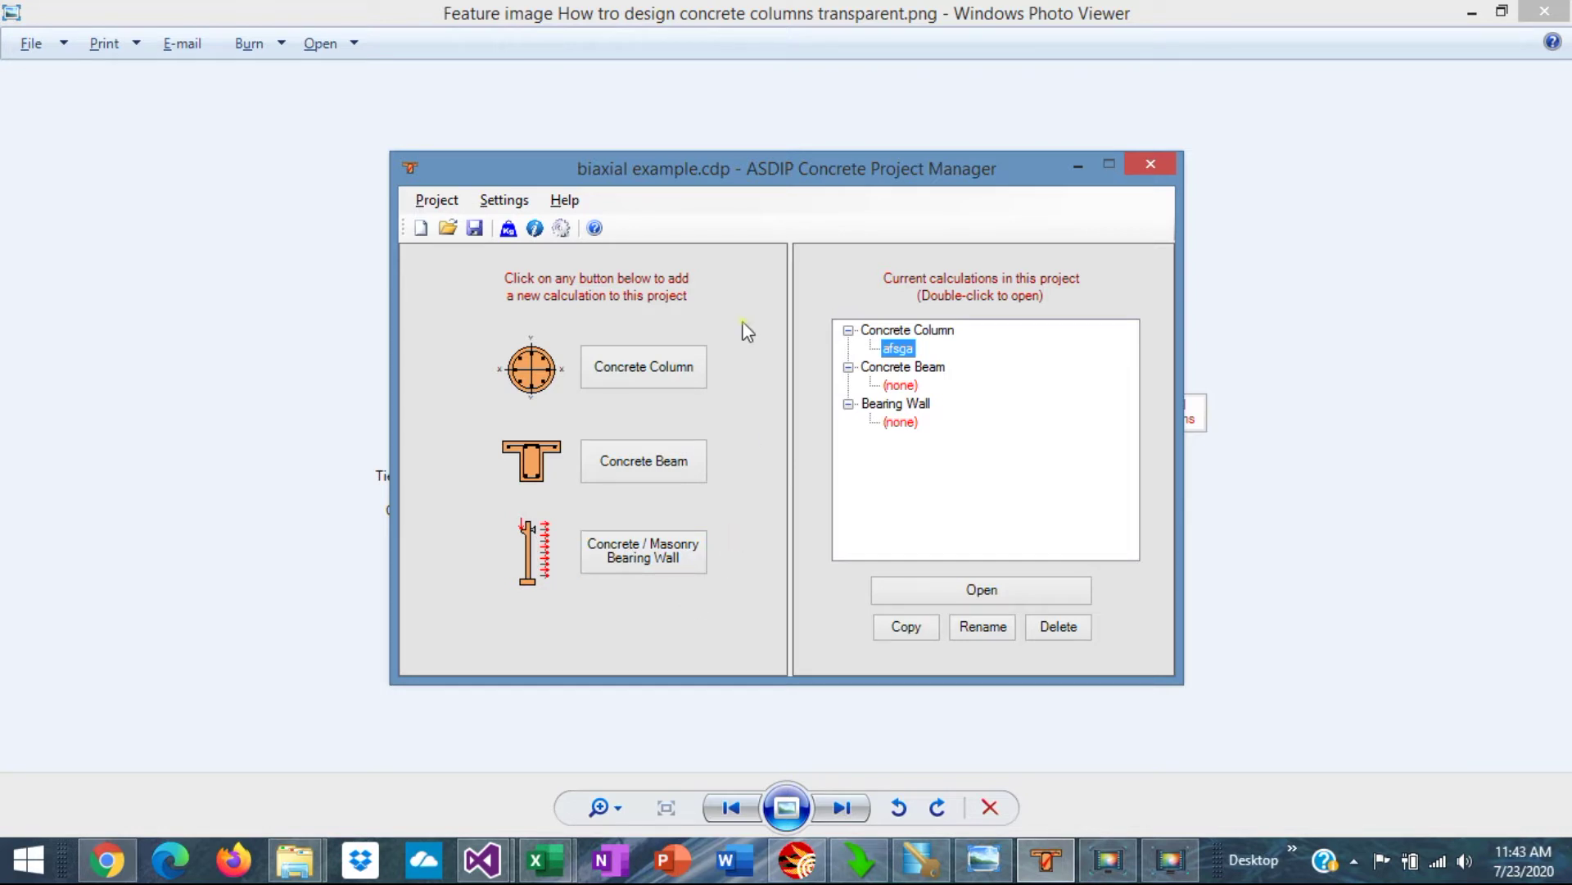
{"action": "left_click", "coordinate": [638, 380]}
{"action": "type", "text": "hgghfsd"}
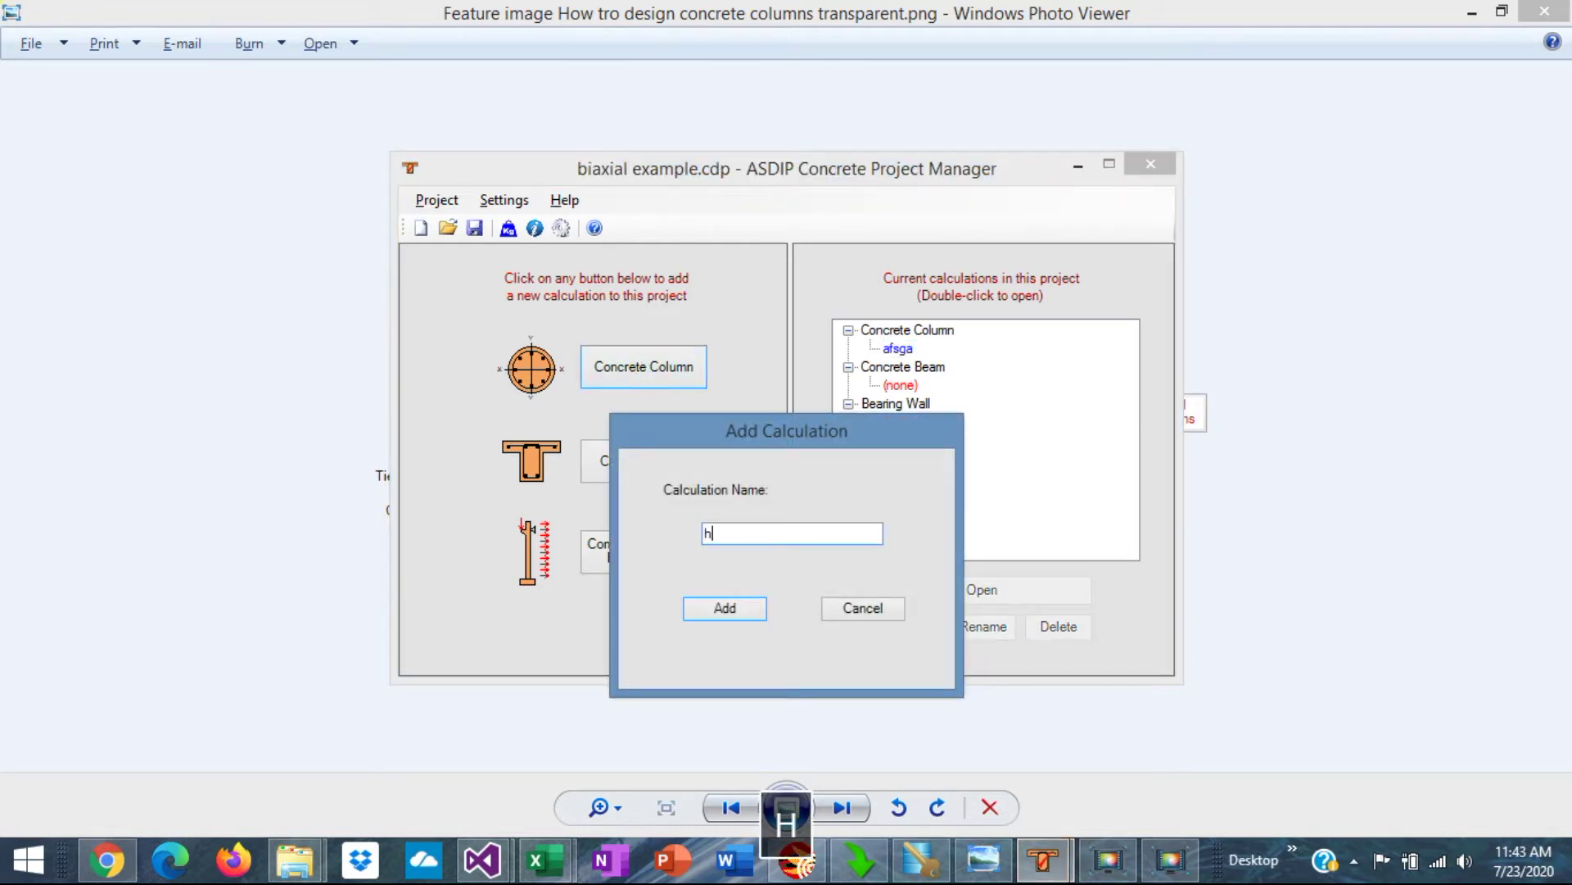
{"action": "left_click", "coordinate": [727, 610]}
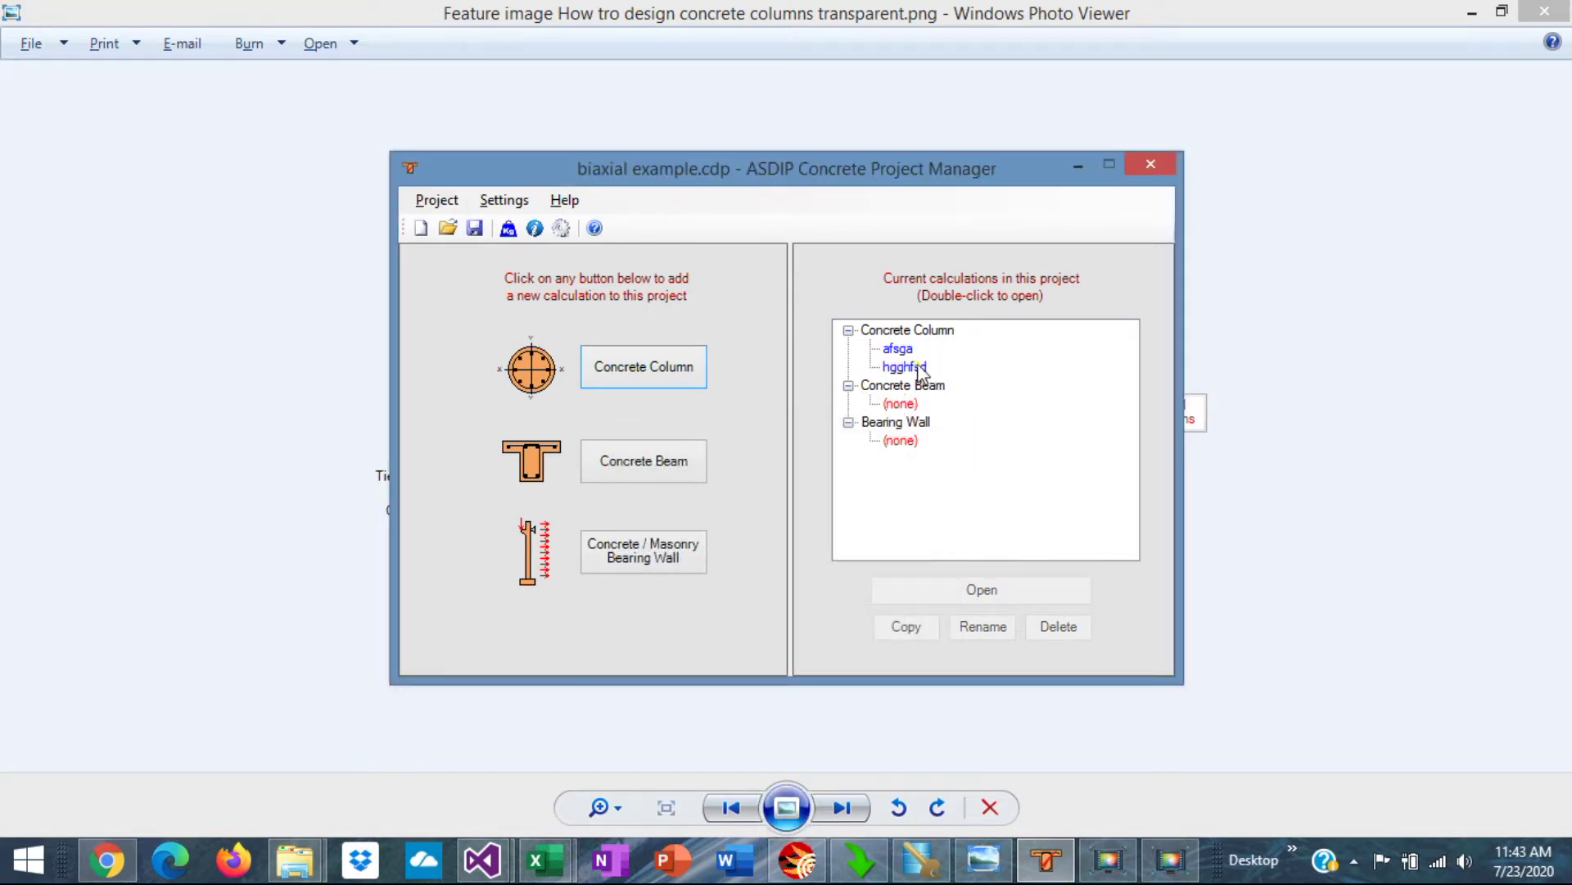
{"action": "left_click", "coordinate": [898, 351]}
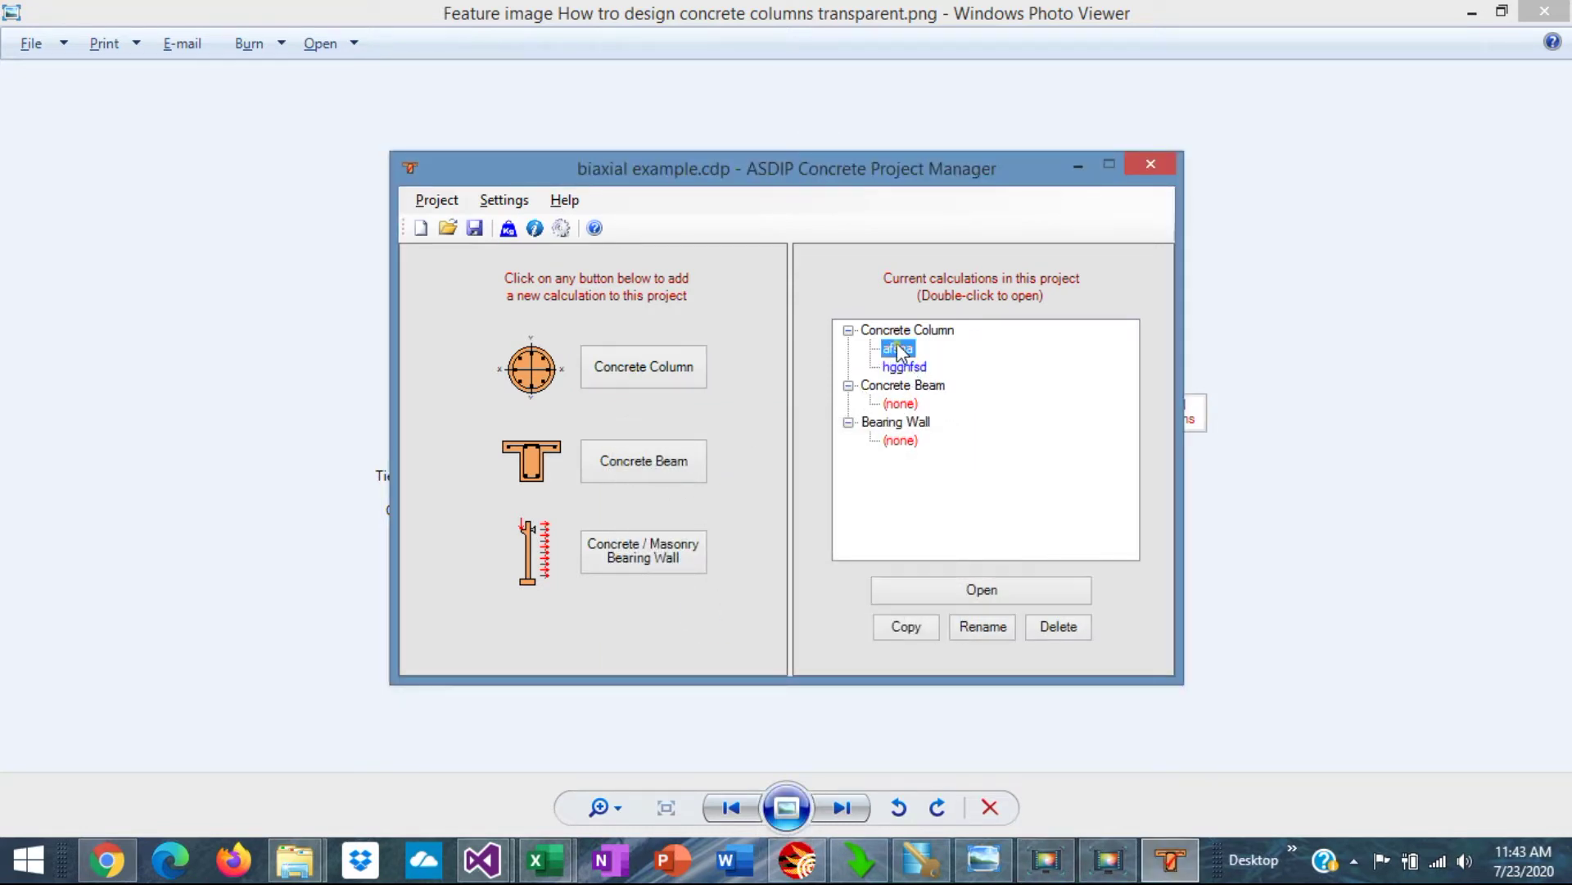
Open the afsga column calculation and inspect its top/bottom bar count.
{"action": "double_click", "coordinate": [898, 350]}
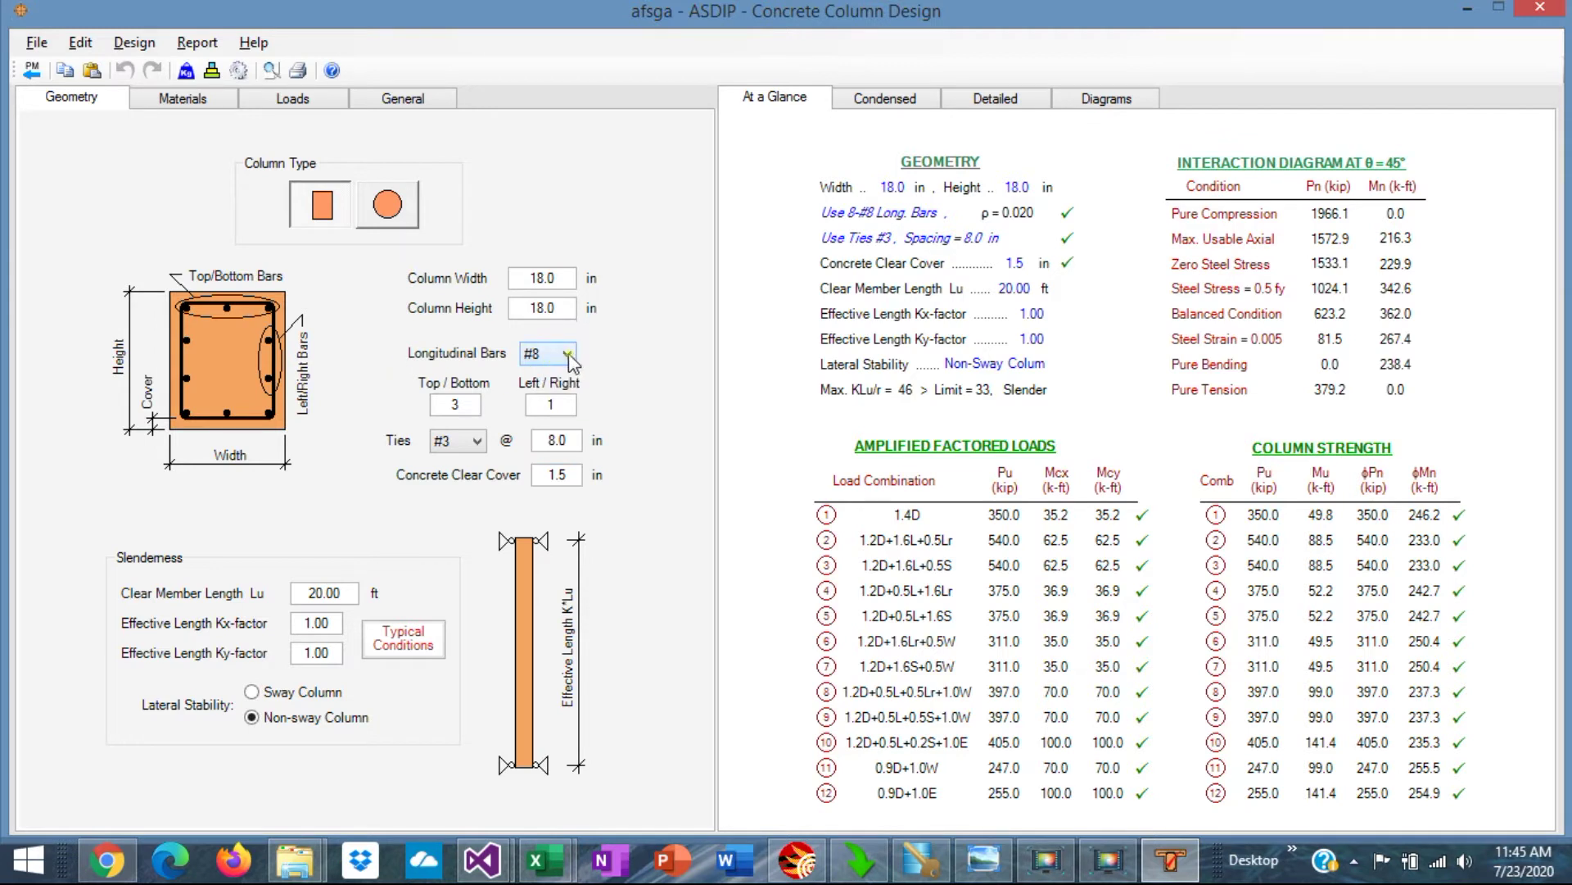
{"action": "left_click", "coordinate": [464, 406]}
{"action": "left_click", "coordinate": [403, 641]}
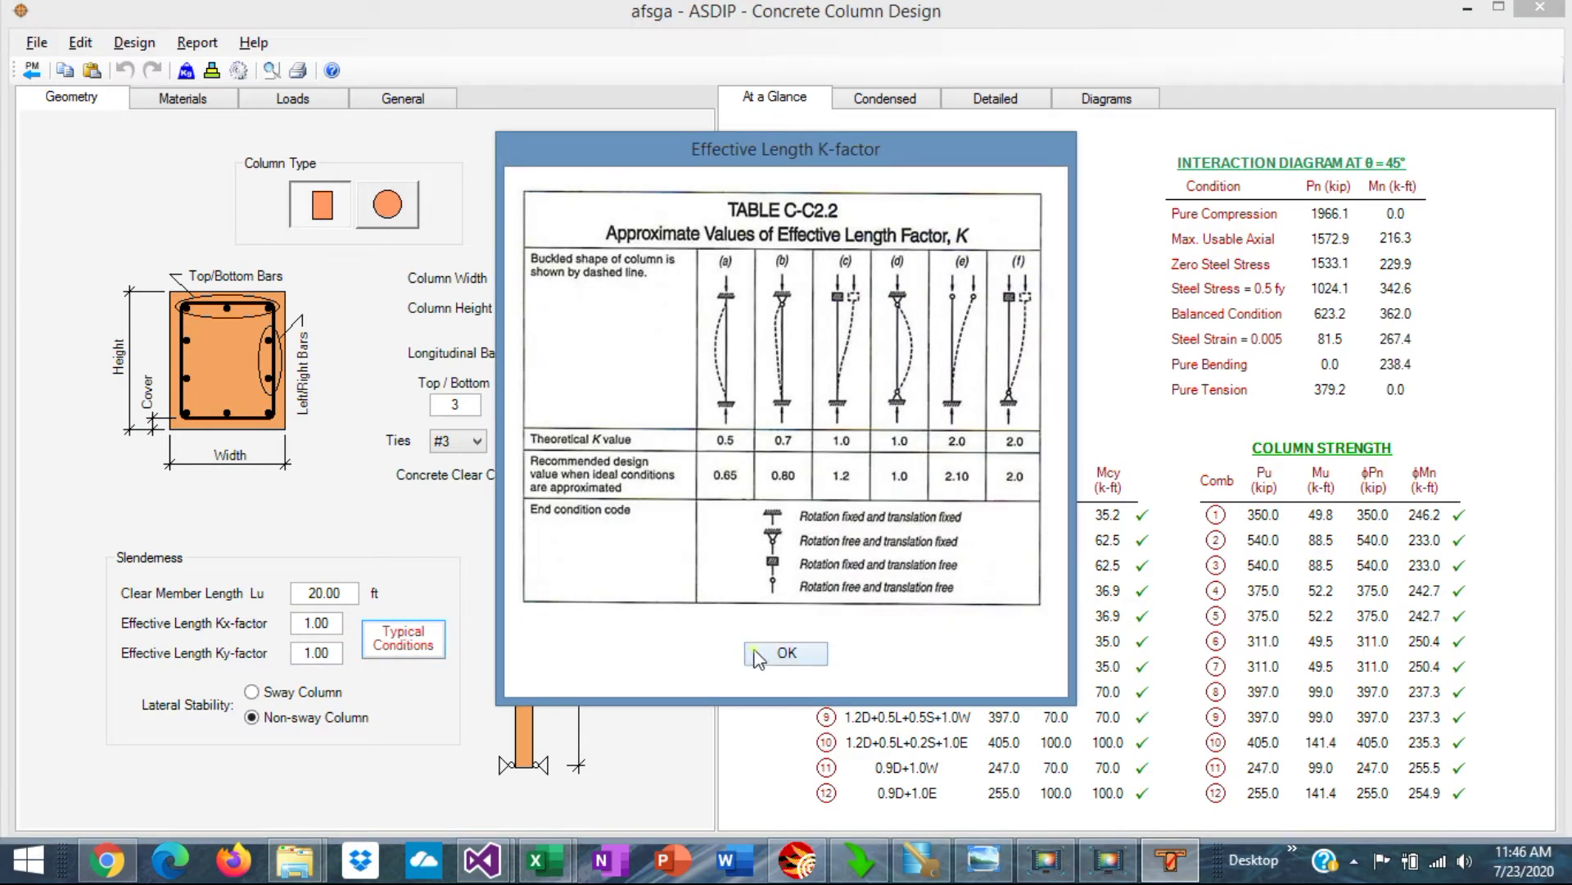
{"action": "left_click", "coordinate": [786, 654]}
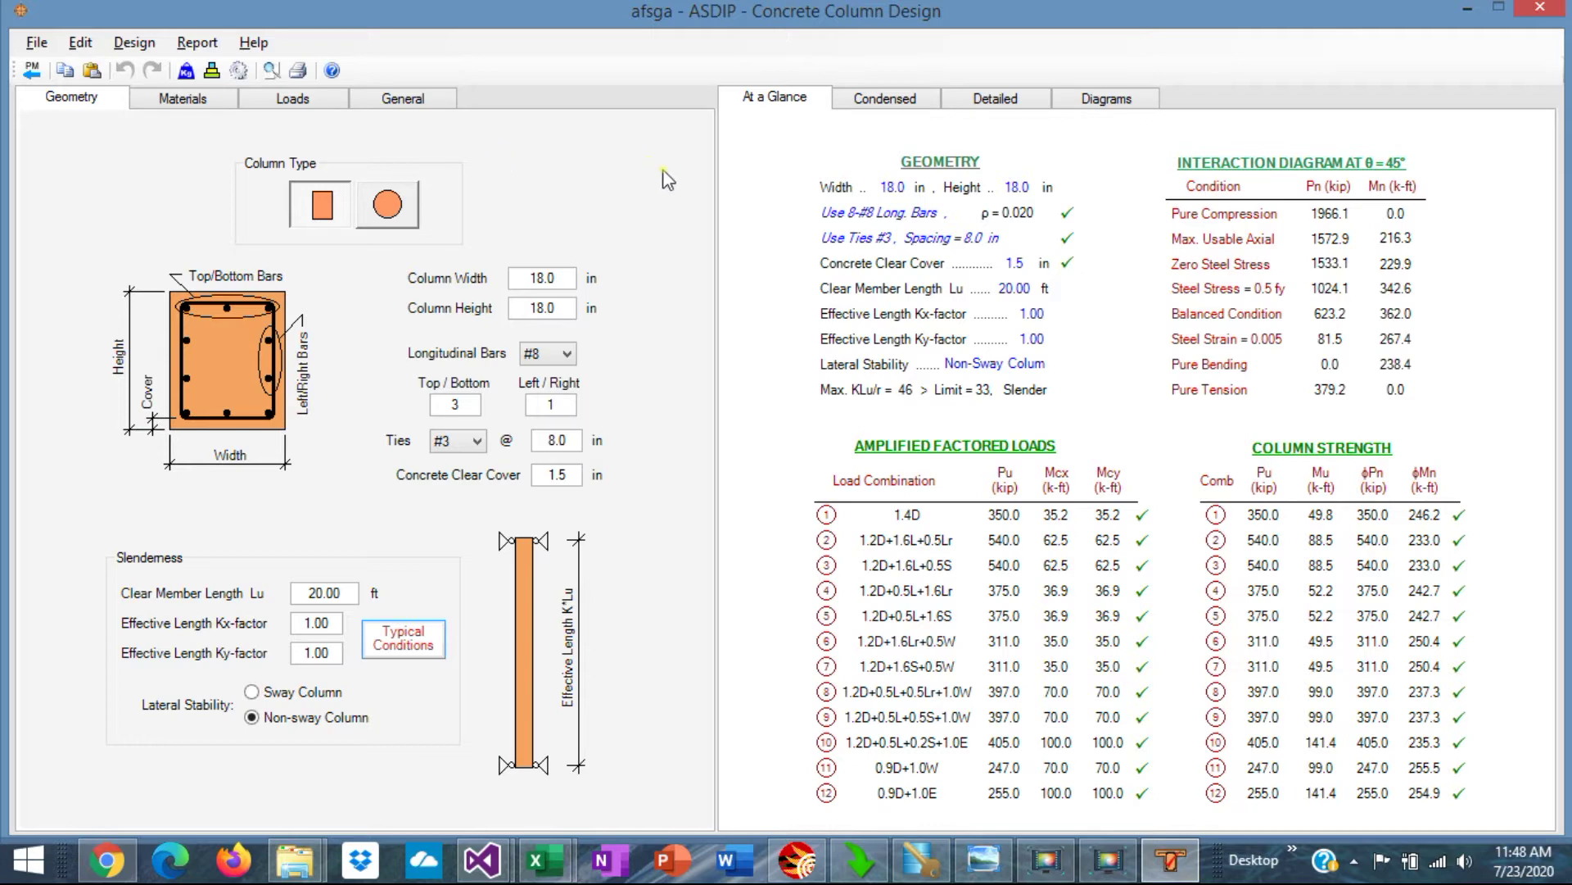
{"action": "left_click", "coordinate": [1105, 103]}
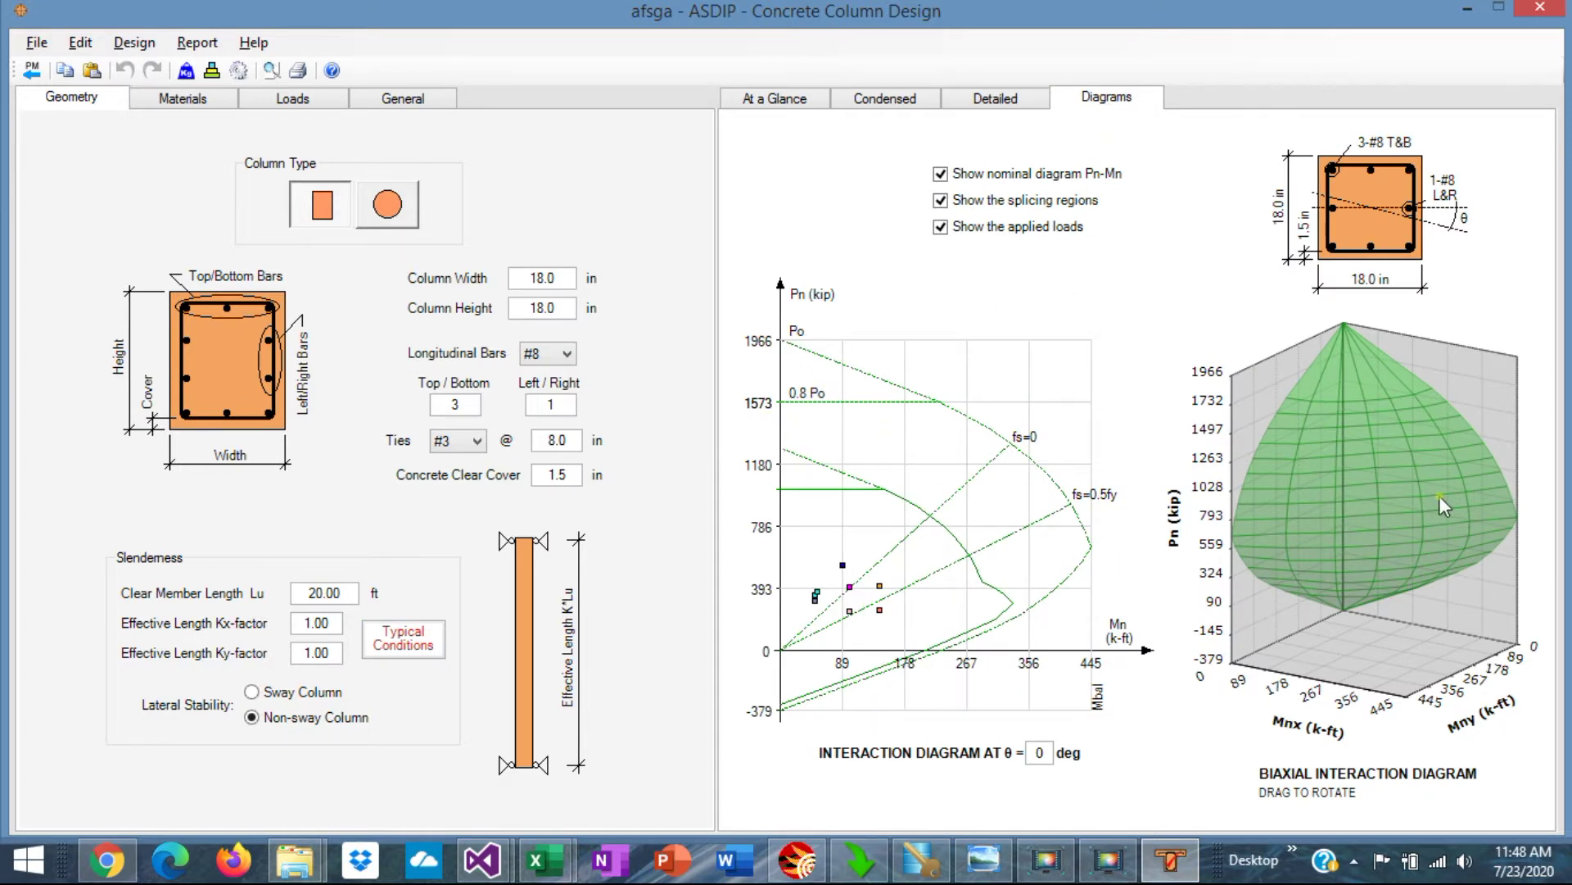
{"action": "left_click", "coordinate": [773, 98]}
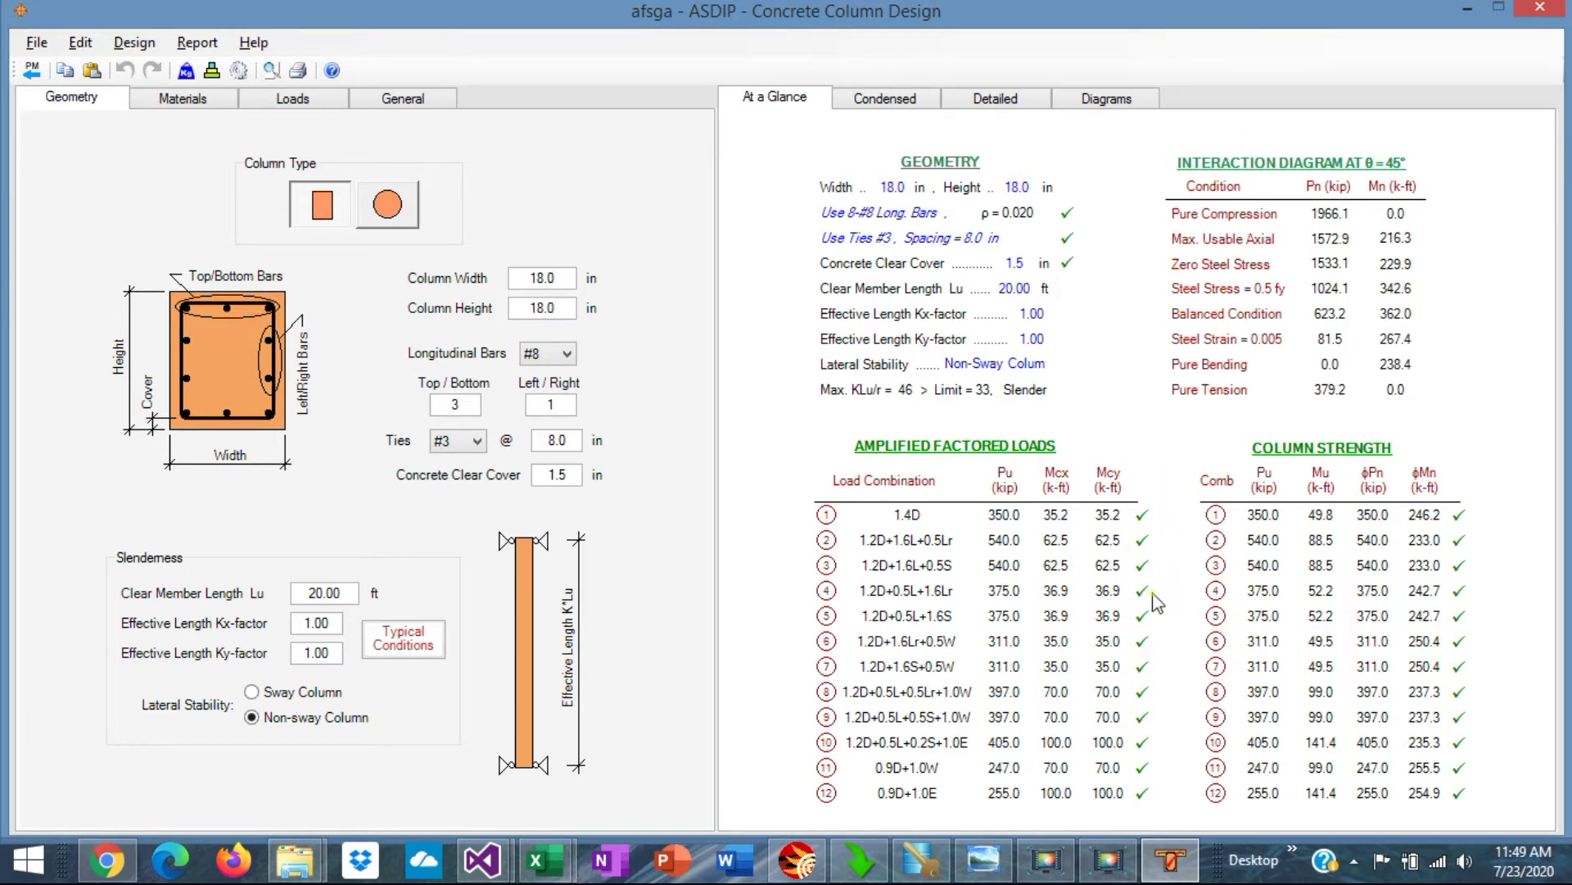
Show the Materials inputs and try Whitney and strain-hardening, ending on Hognestad and elasto-plastic.
{"action": "left_click", "coordinate": [184, 102]}
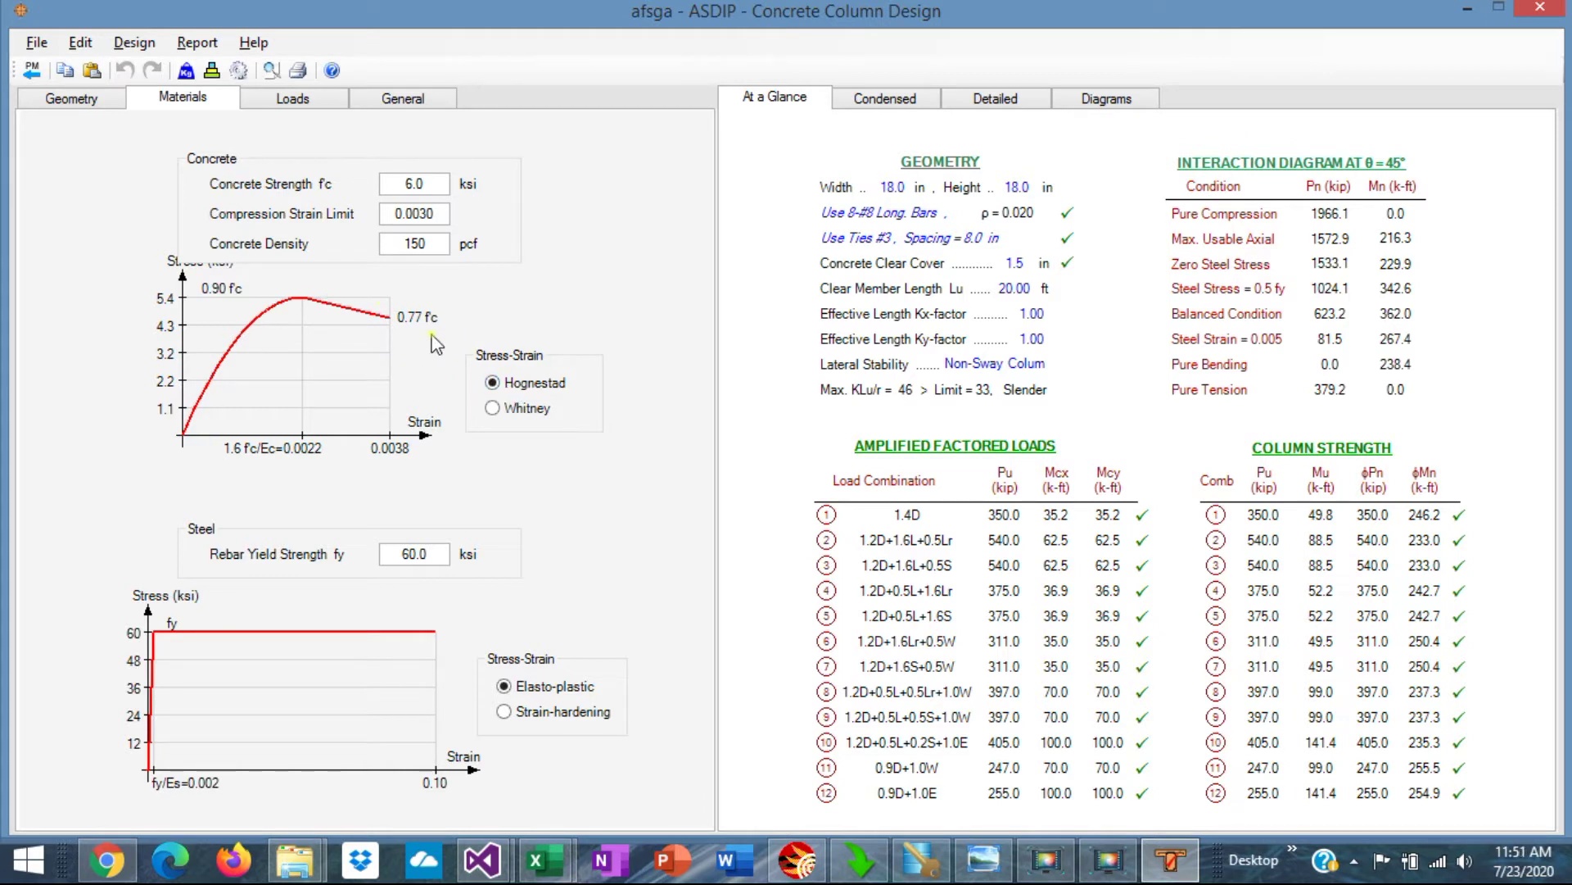
{"action": "left_click", "coordinate": [493, 410]}
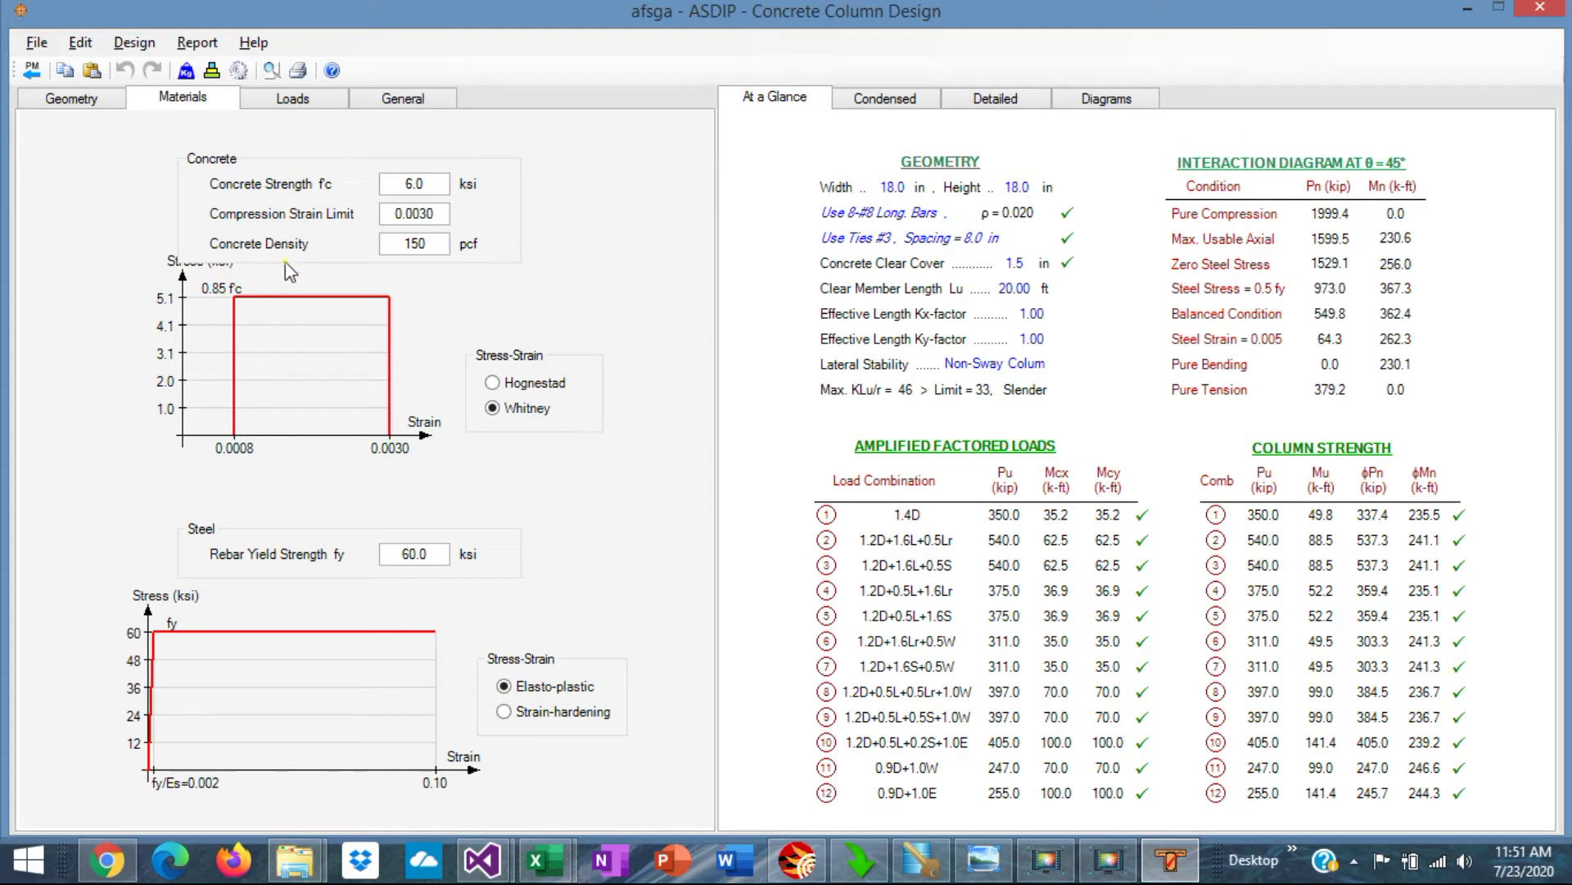
{"action": "left_click", "coordinate": [492, 384]}
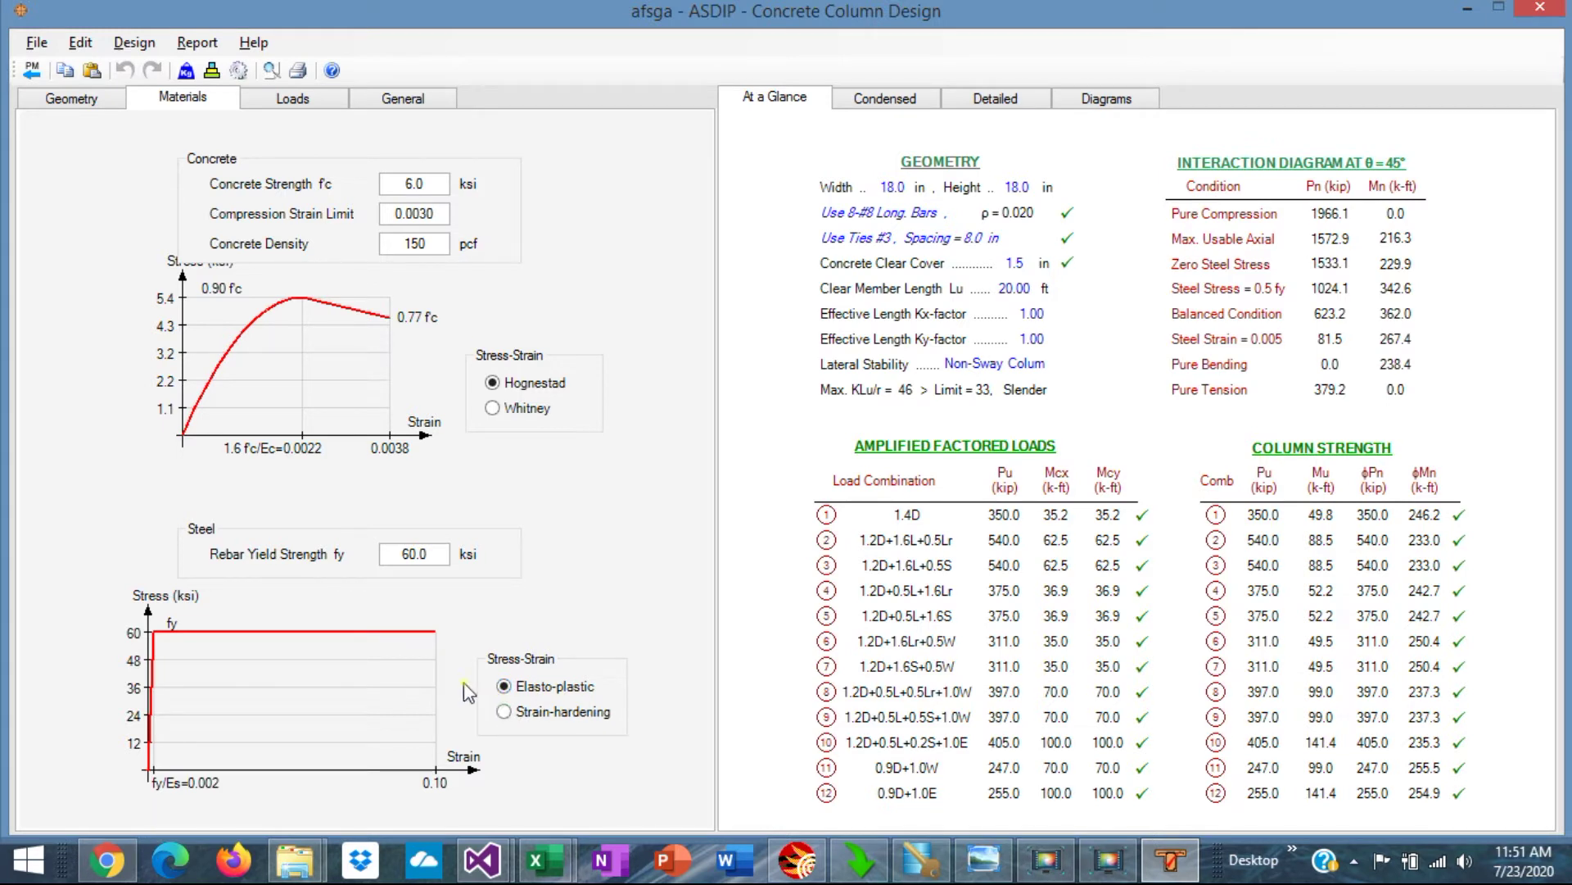
{"action": "left_click", "coordinate": [505, 713]}
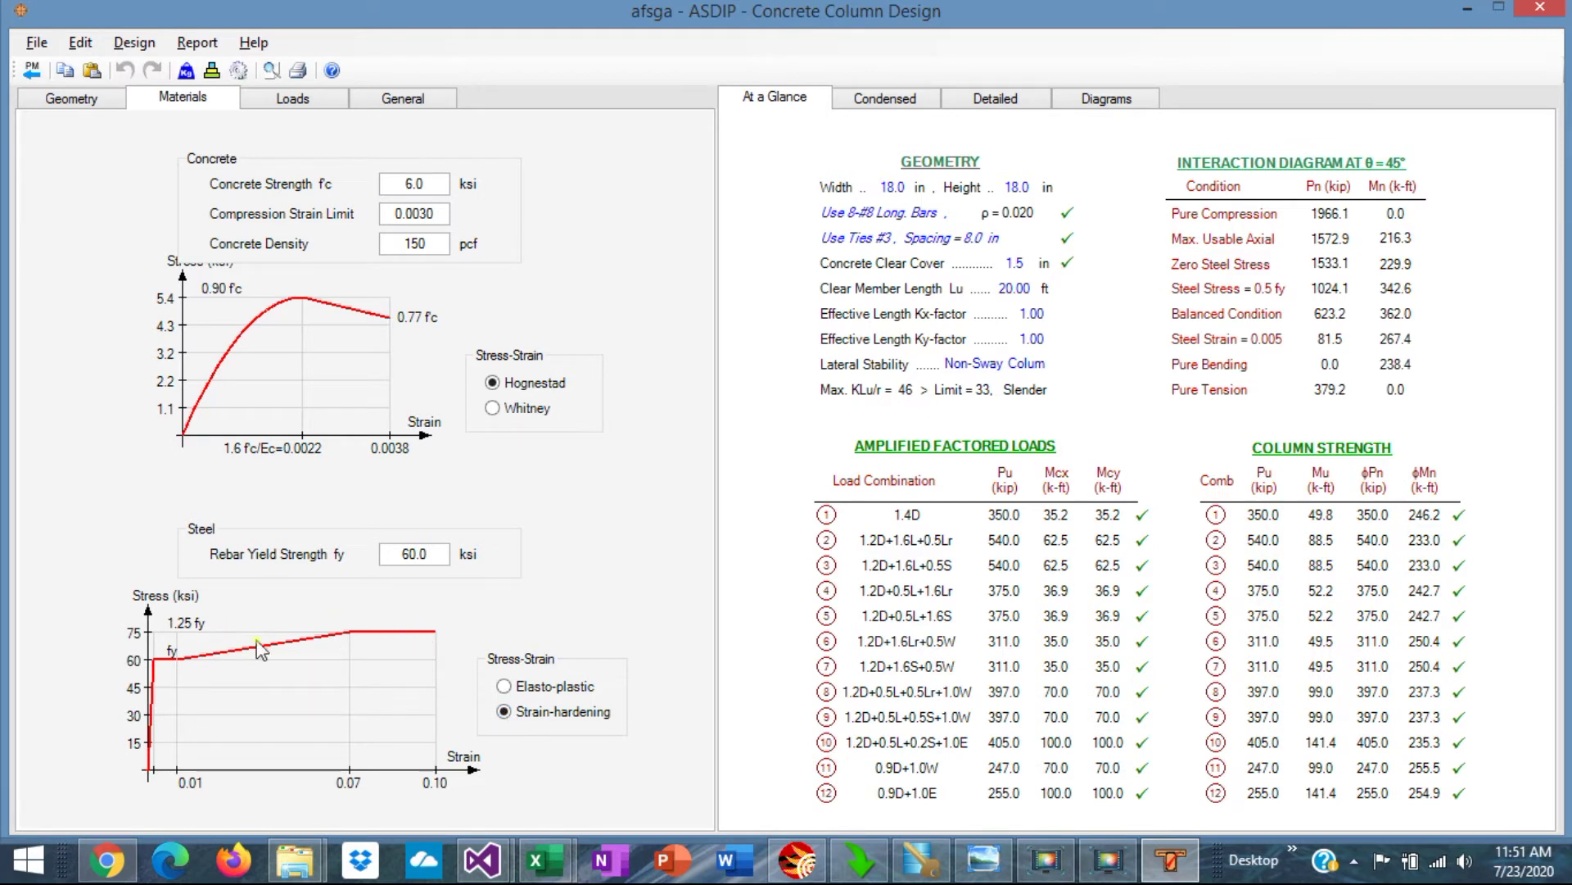
{"action": "left_click", "coordinate": [504, 687]}
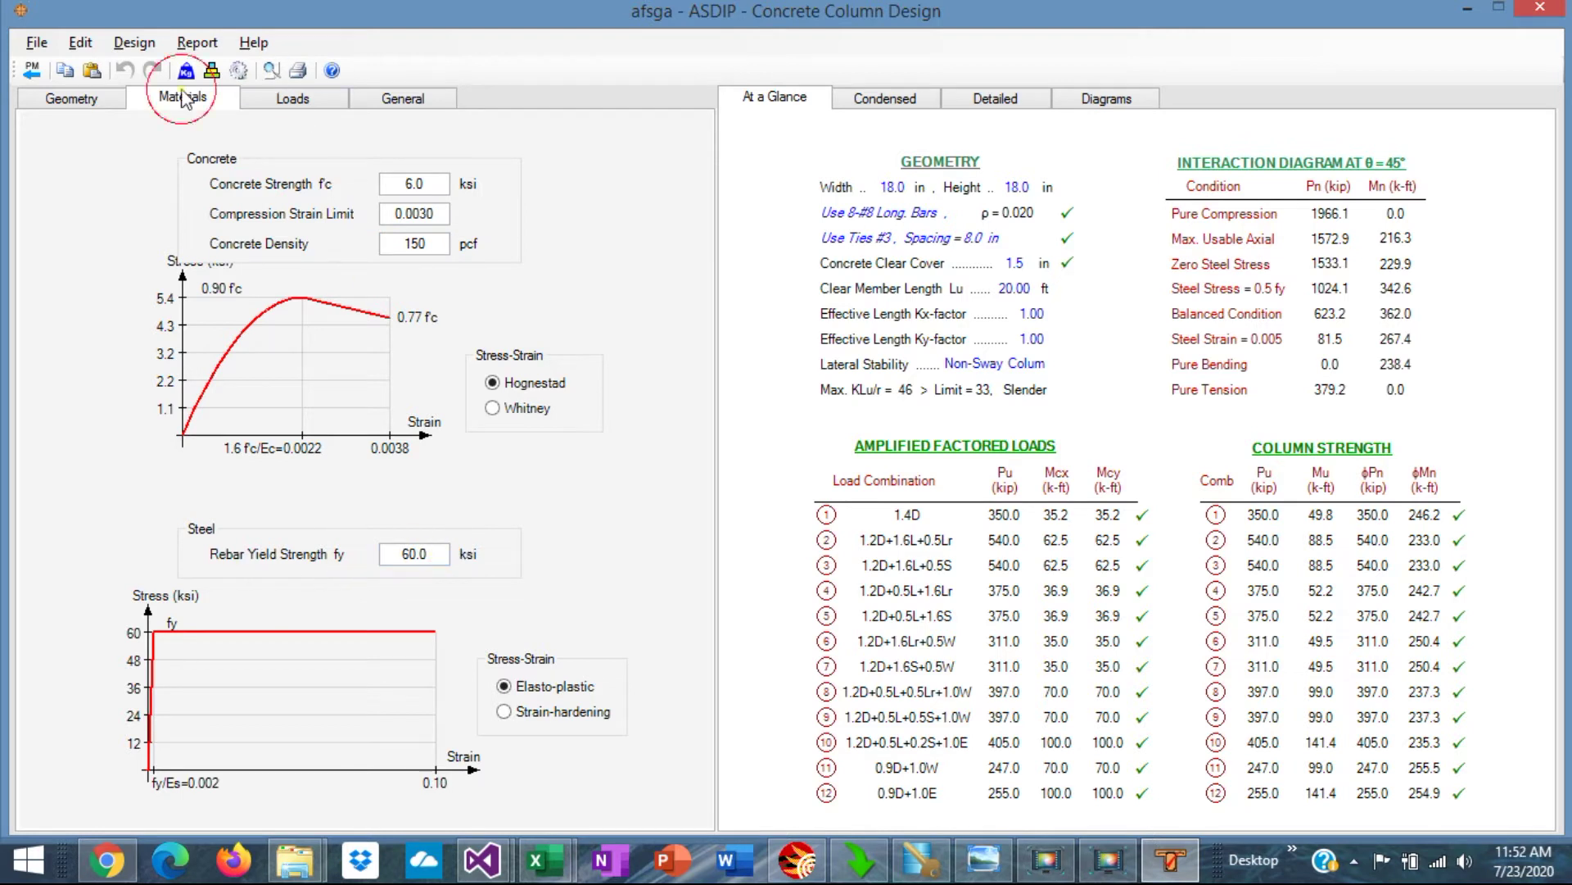
Show loads and diagrams, keep Biaxial Column checked, and use a single pre-combined load set.
{"action": "left_click", "coordinate": [303, 99]}
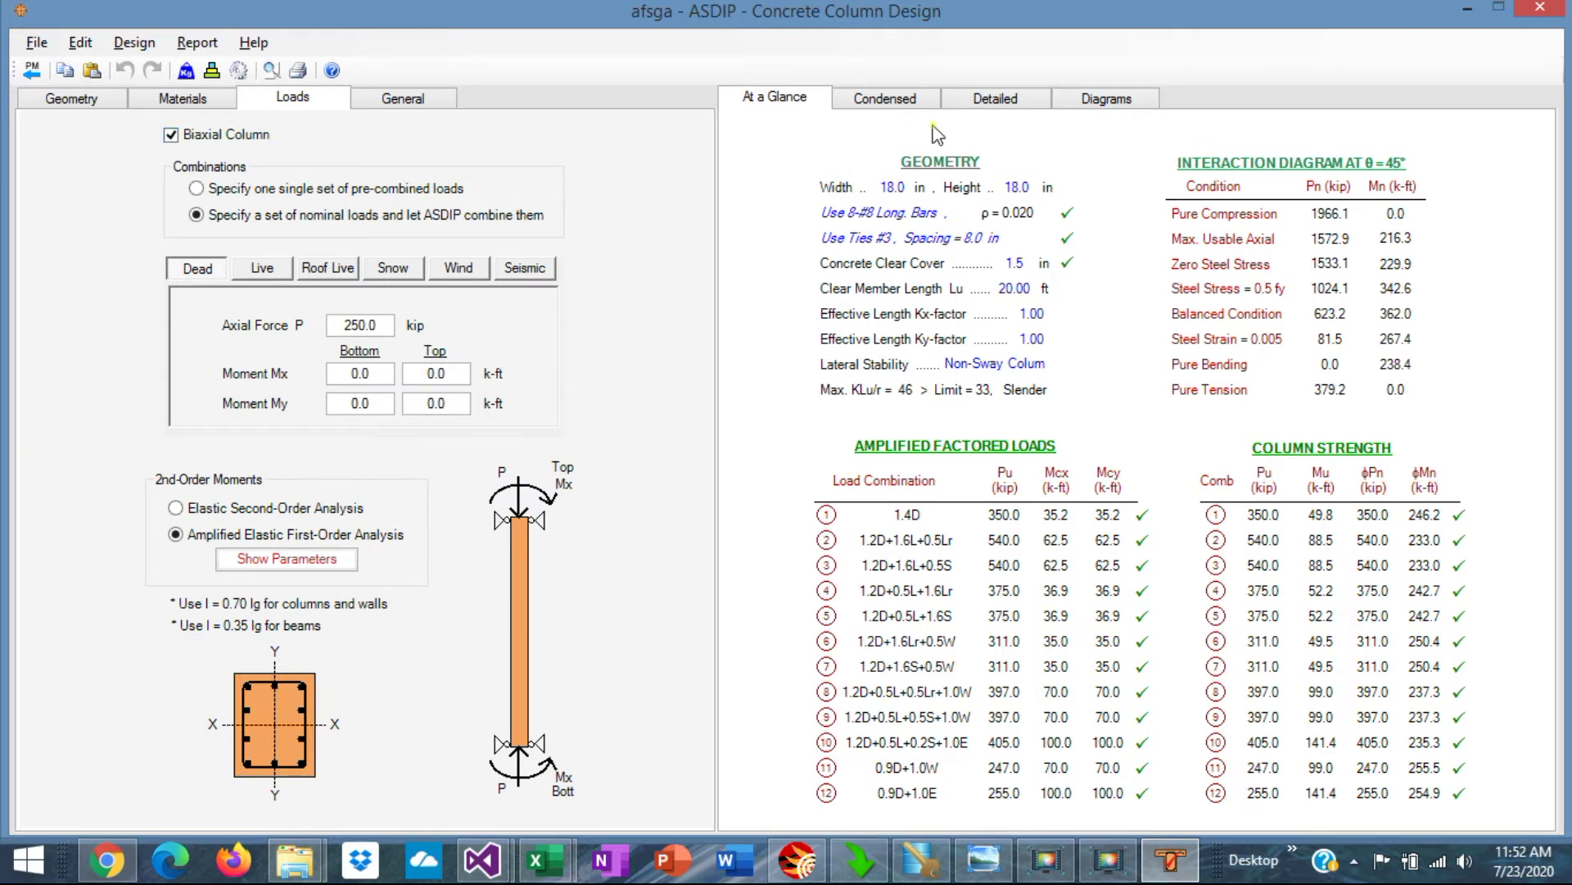
{"action": "left_click", "coordinate": [1117, 99]}
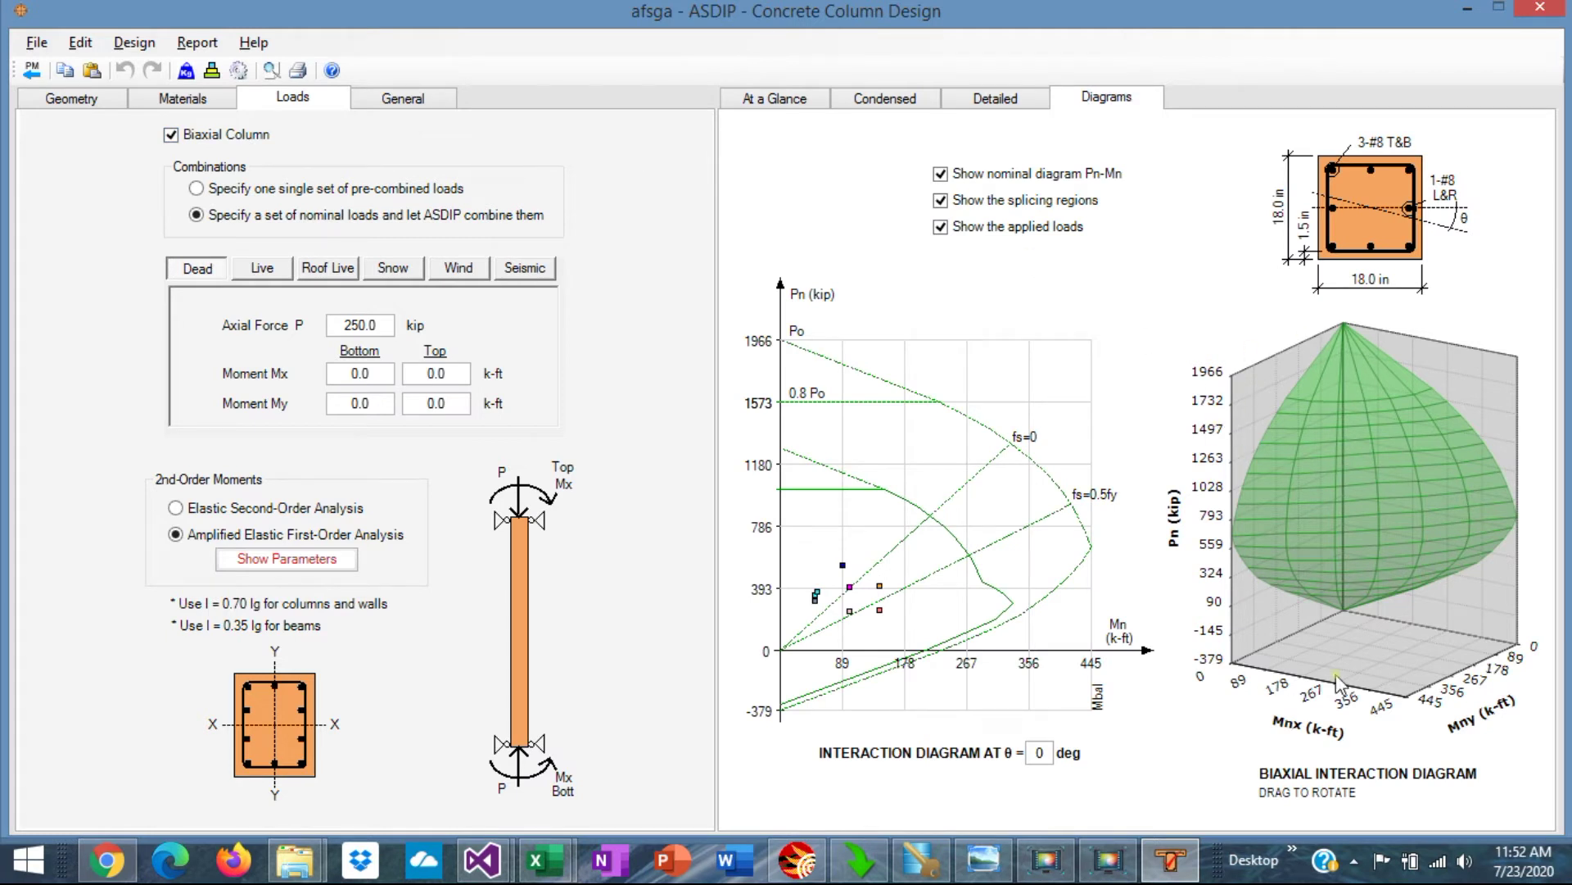
{"action": "left_click", "coordinate": [170, 135]}
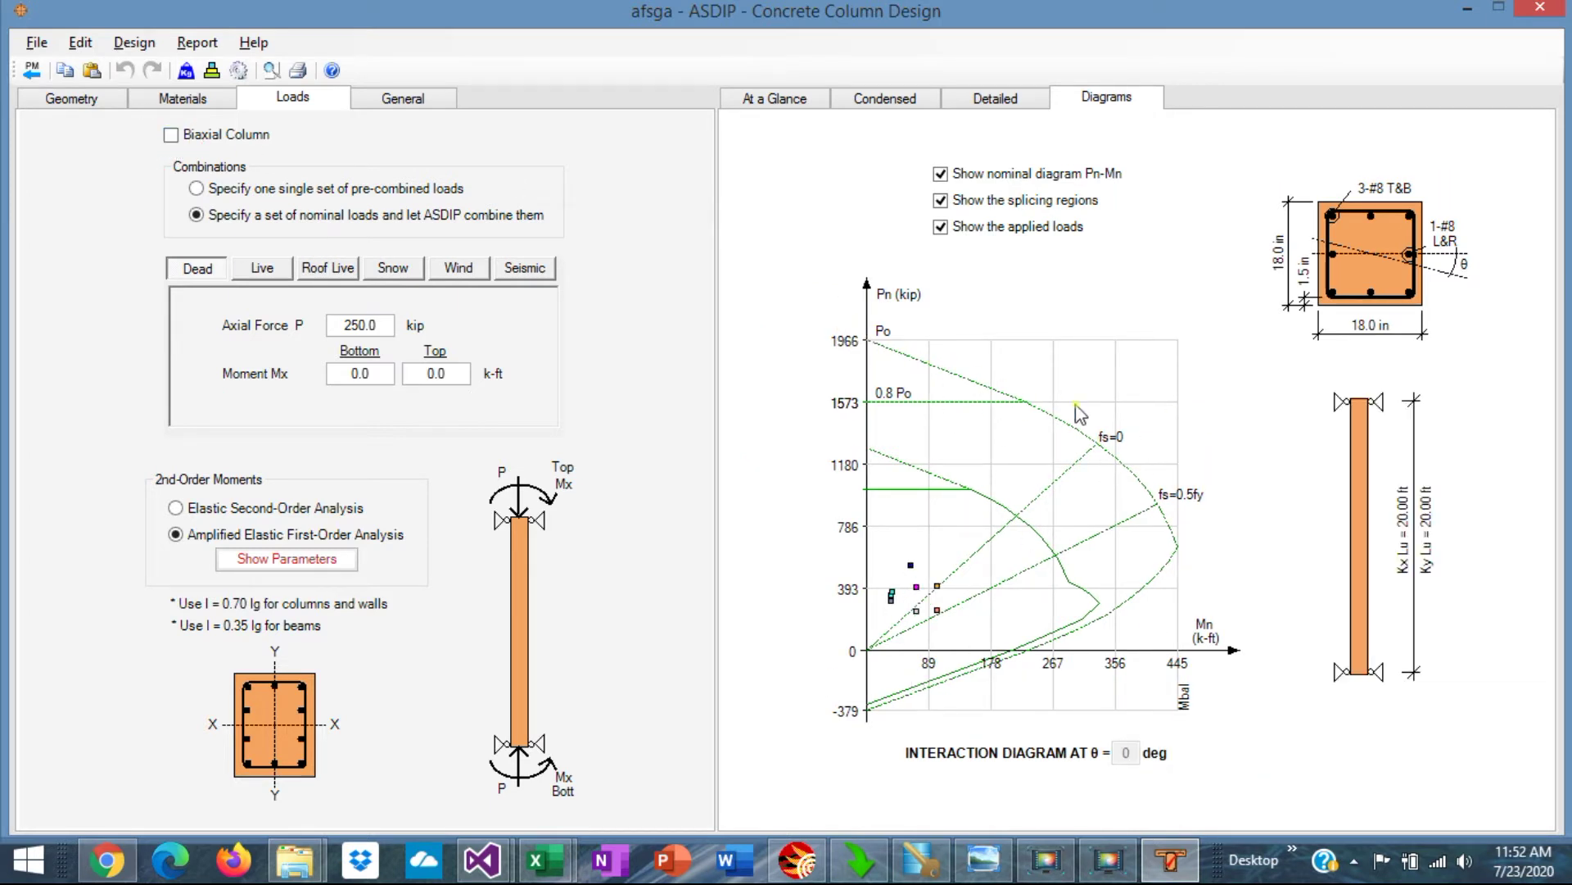
{"action": "left_click", "coordinate": [171, 136]}
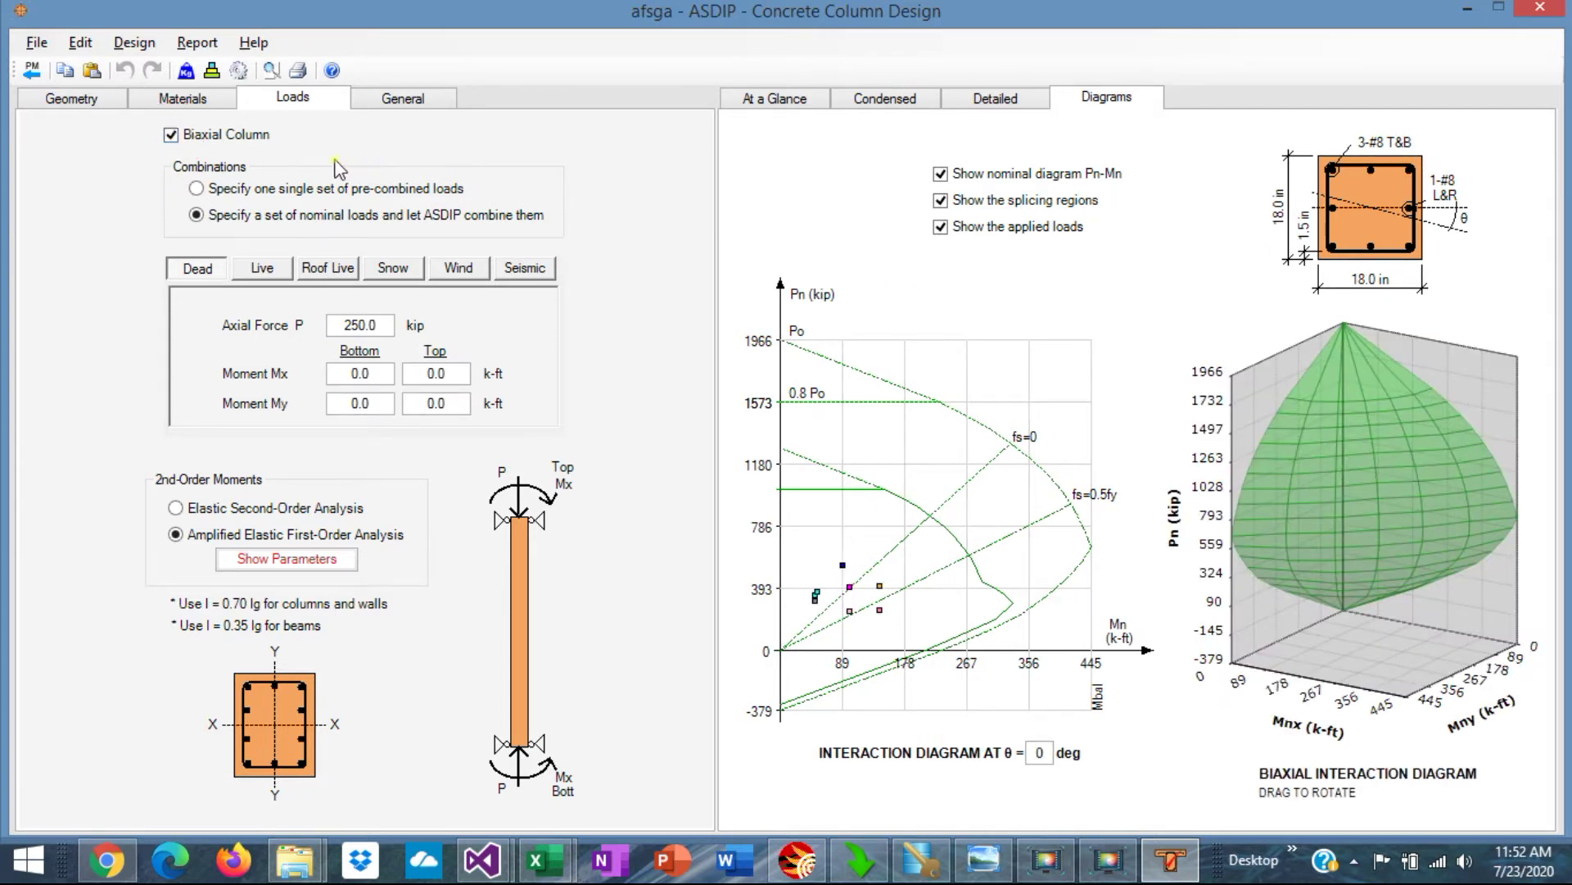
{"action": "left_click", "coordinate": [215, 188]}
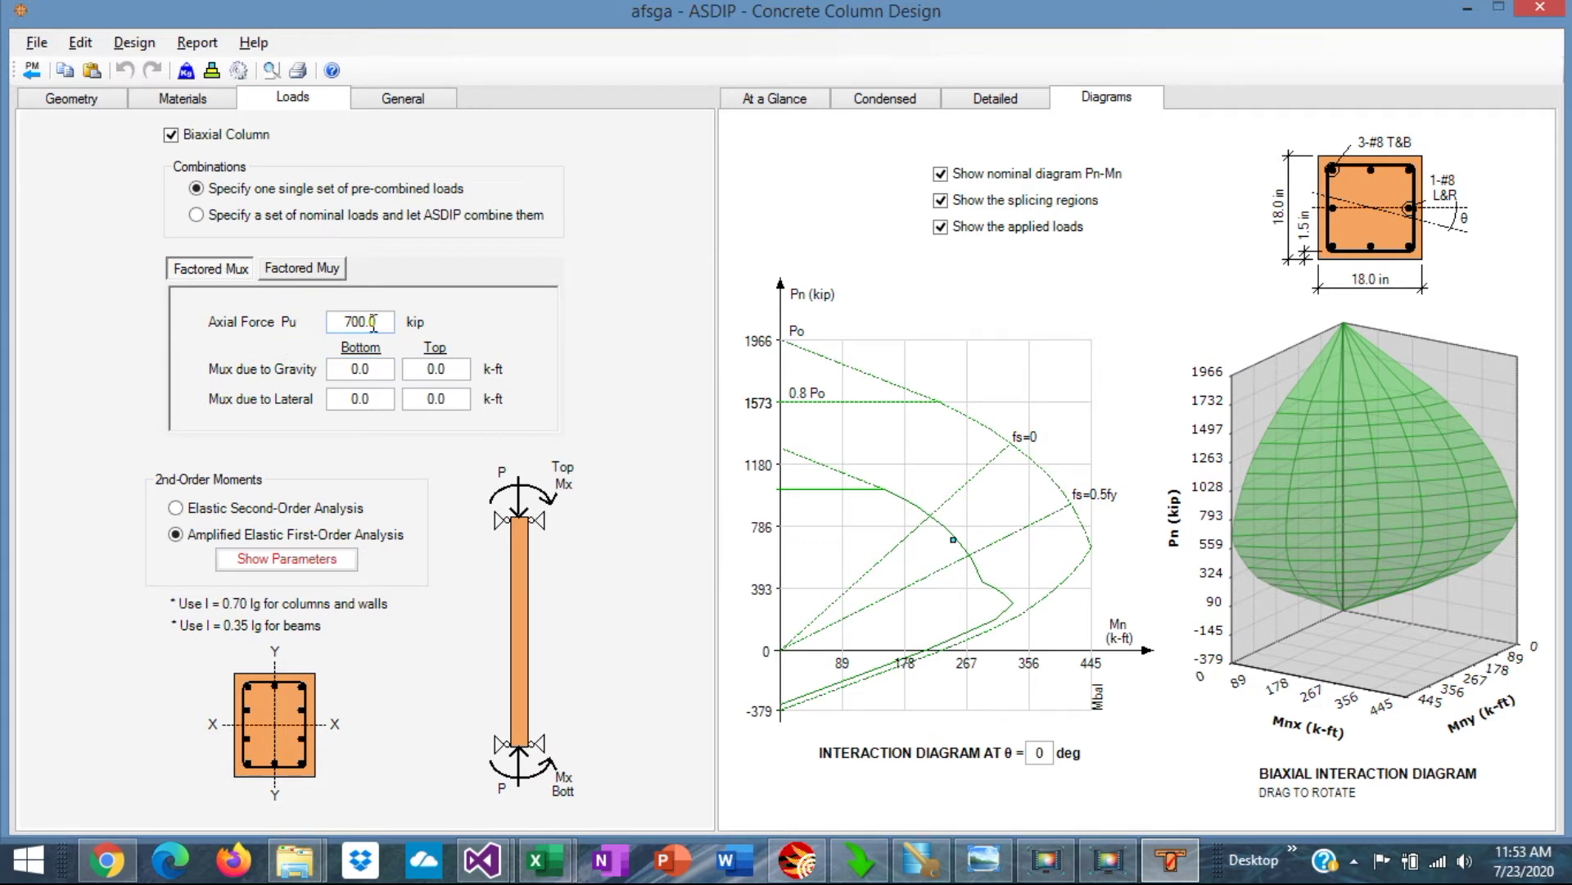
{"action": "left_click", "coordinate": [384, 369]}
{"action": "left_click", "coordinate": [197, 215]}
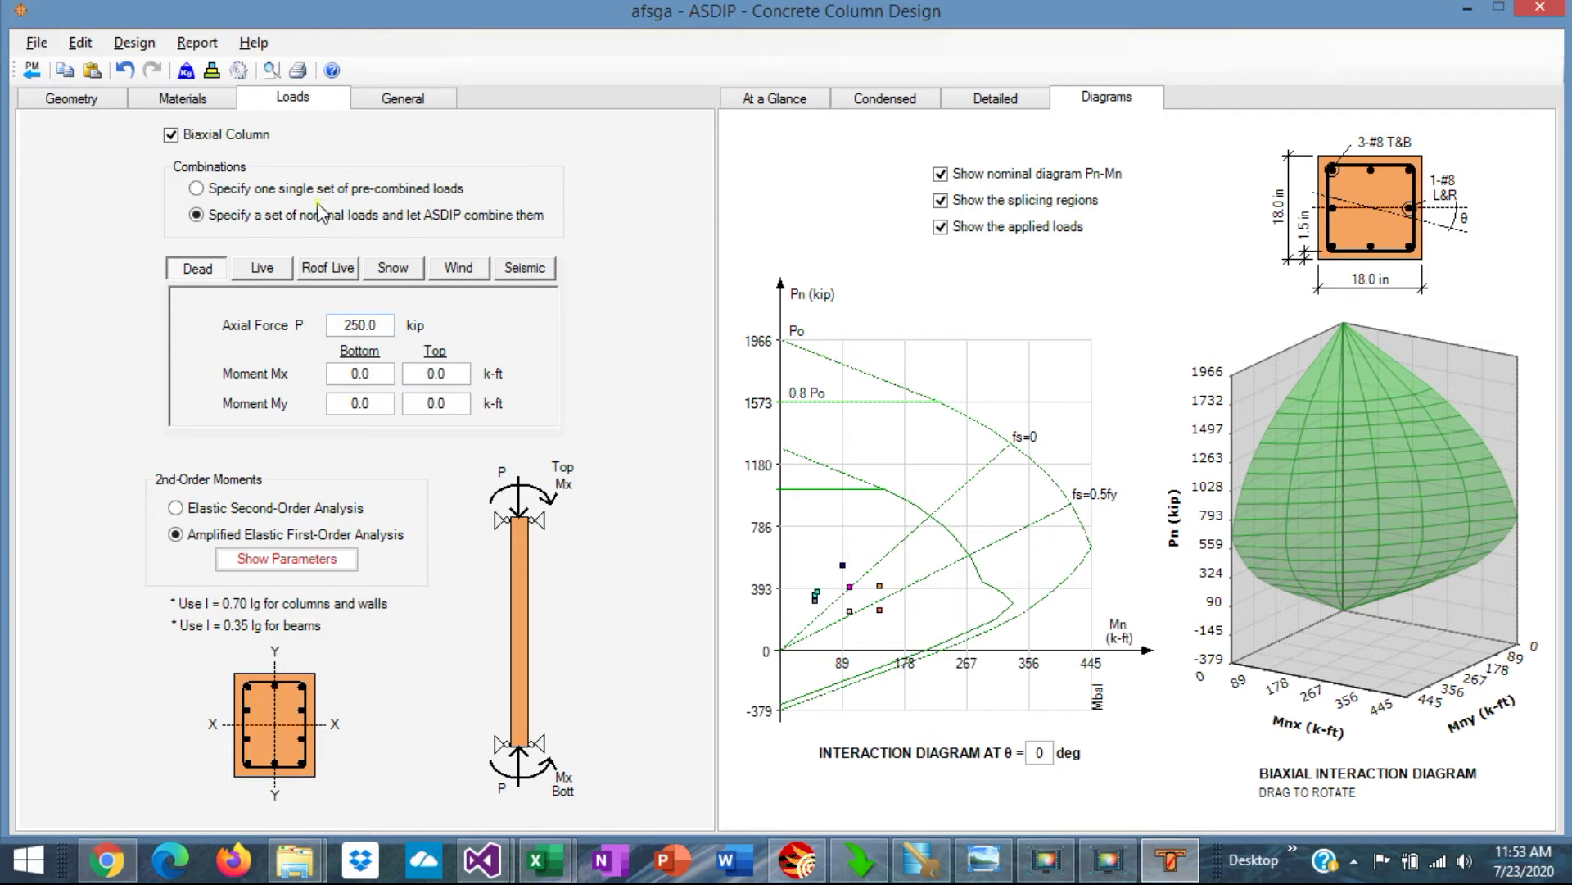
Compare ASCE 7-05 and user-defined load factors, then accept the ASCE 7-10/16 combinations.
{"action": "left_click", "coordinate": [212, 72]}
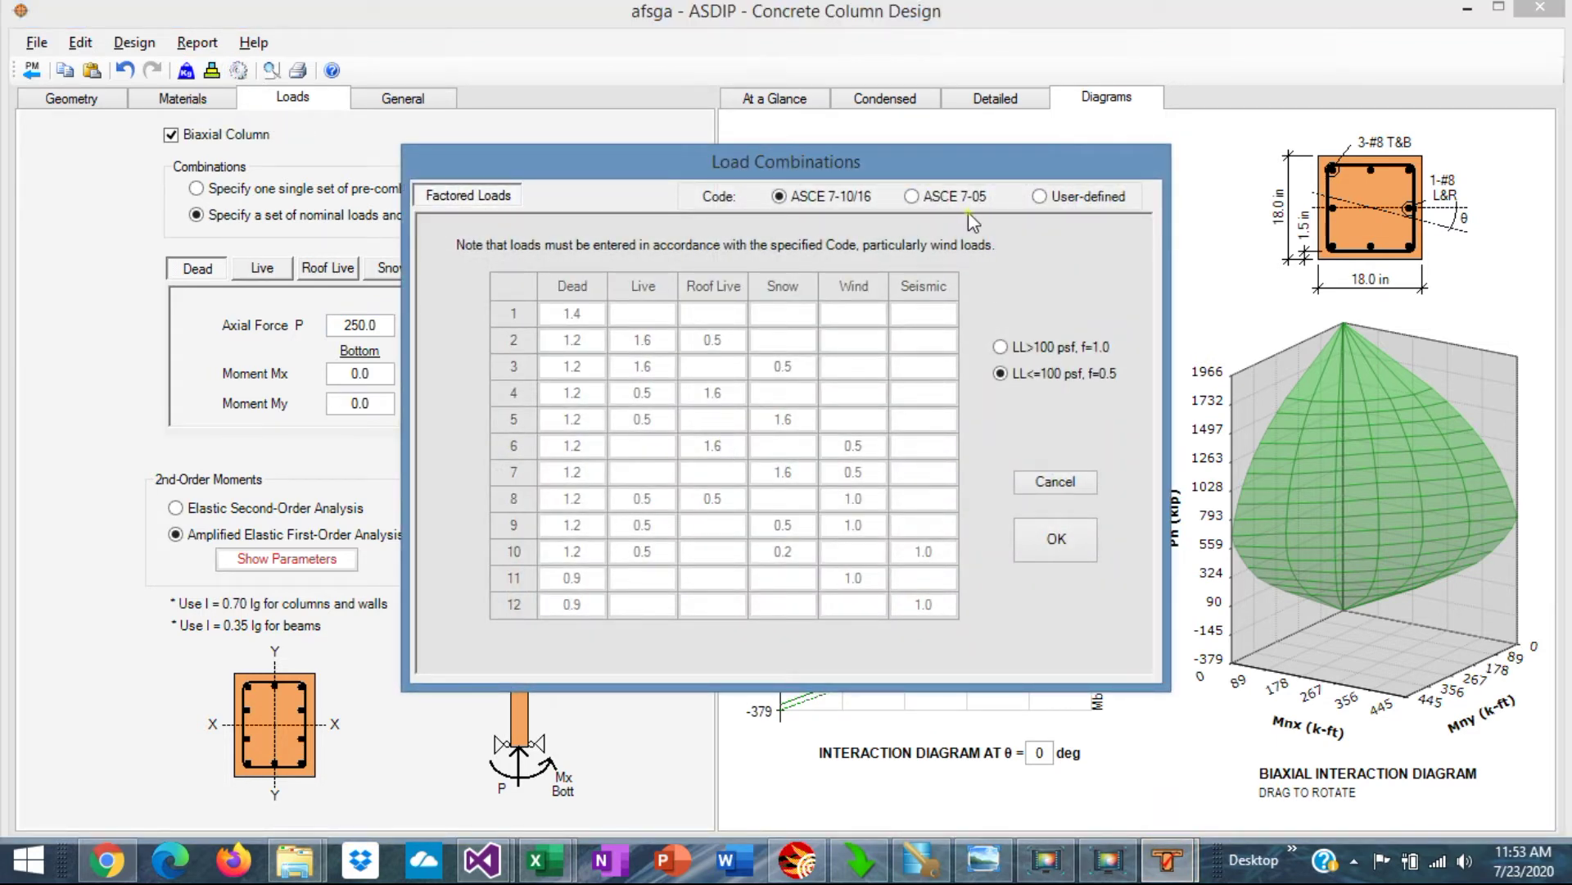
{"action": "left_click", "coordinate": [914, 197]}
{"action": "left_click", "coordinate": [1040, 198]}
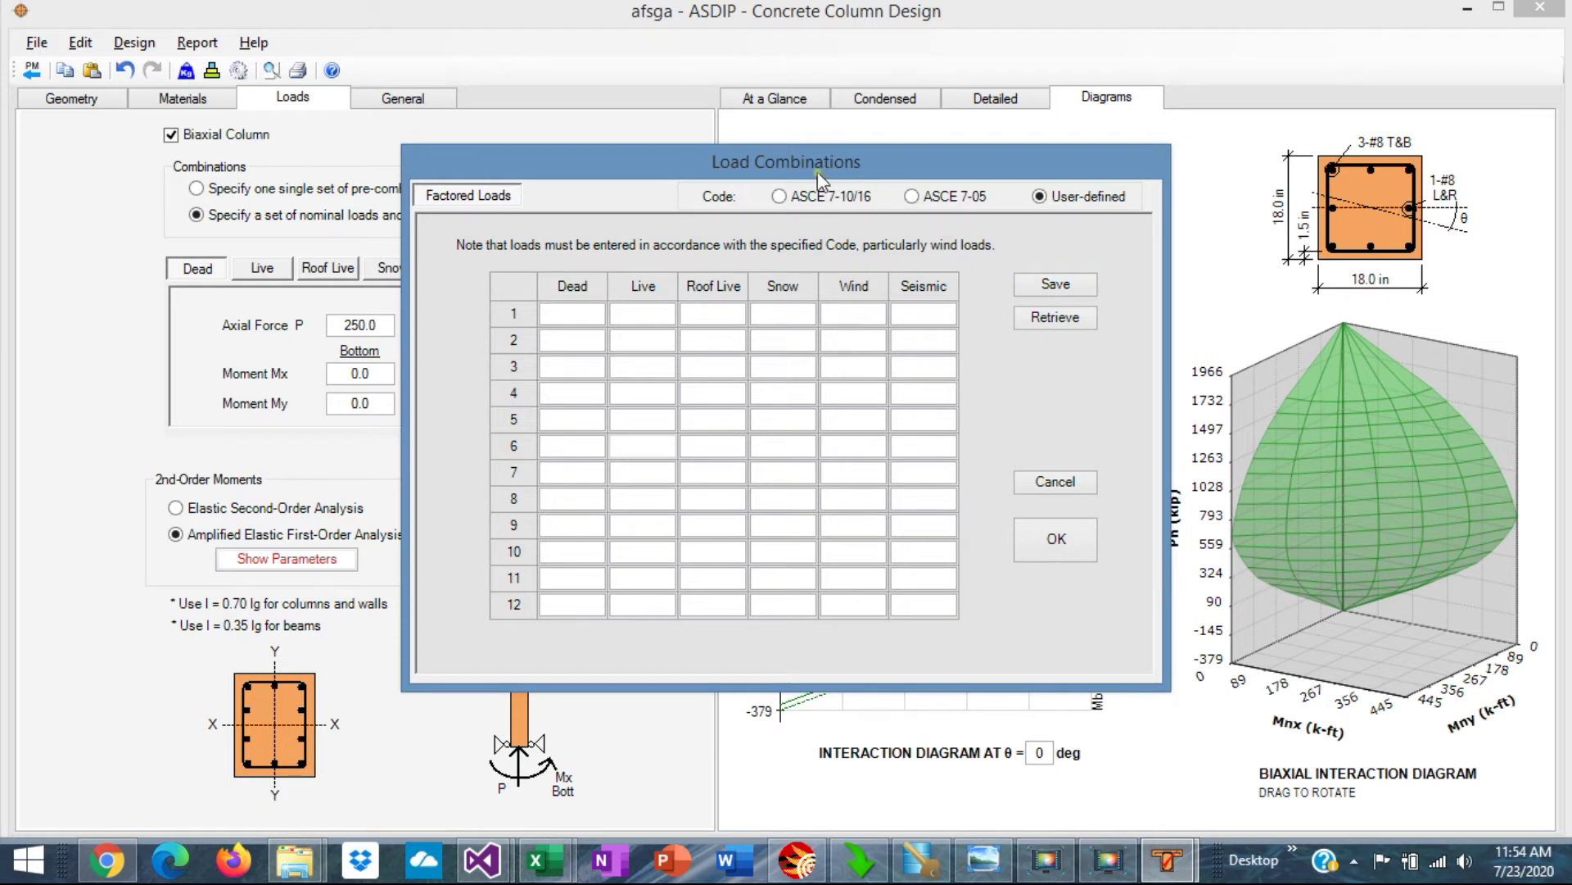
{"action": "left_click", "coordinate": [778, 198]}
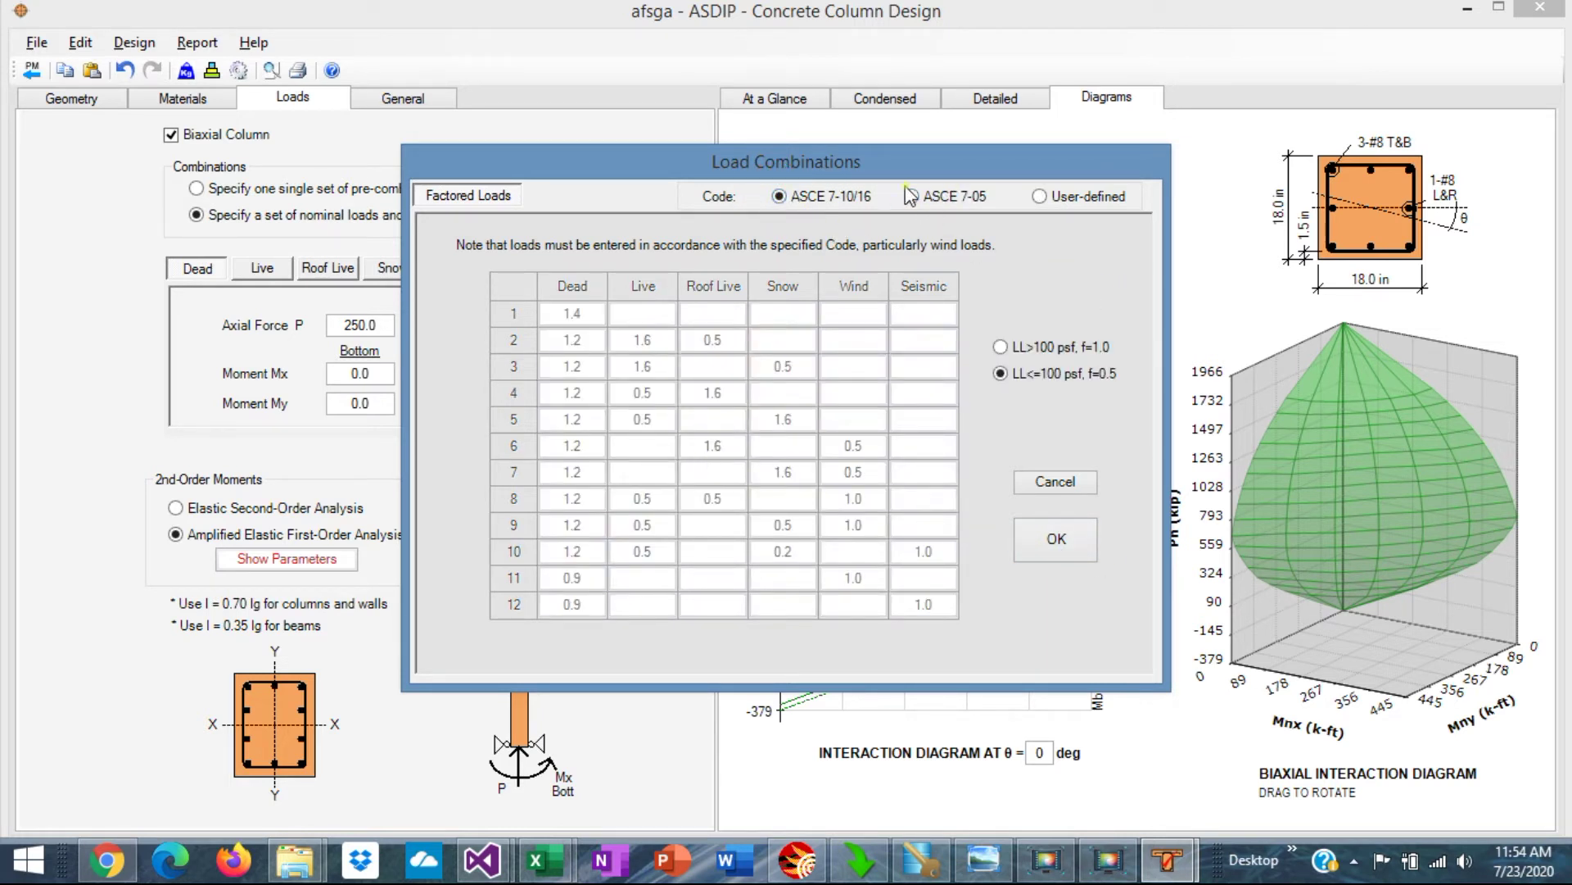
{"action": "left_click", "coordinate": [1056, 538]}
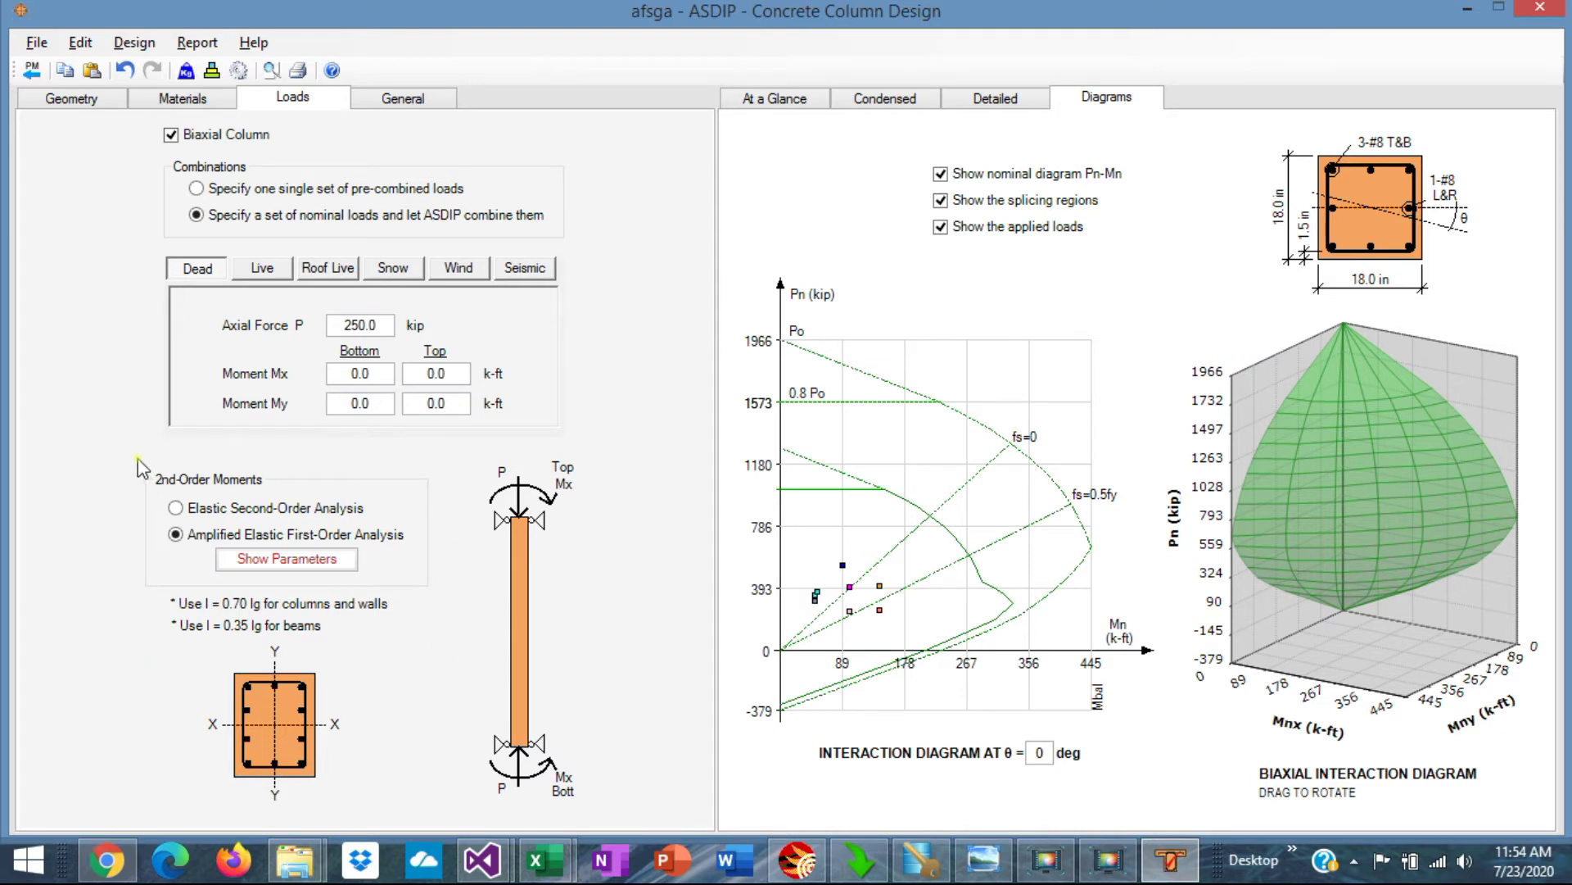
Keep amplified elastic first-order analysis, review Y-Y and X-X magnification factors, then show At a Glance.
{"action": "left_click", "coordinate": [176, 508]}
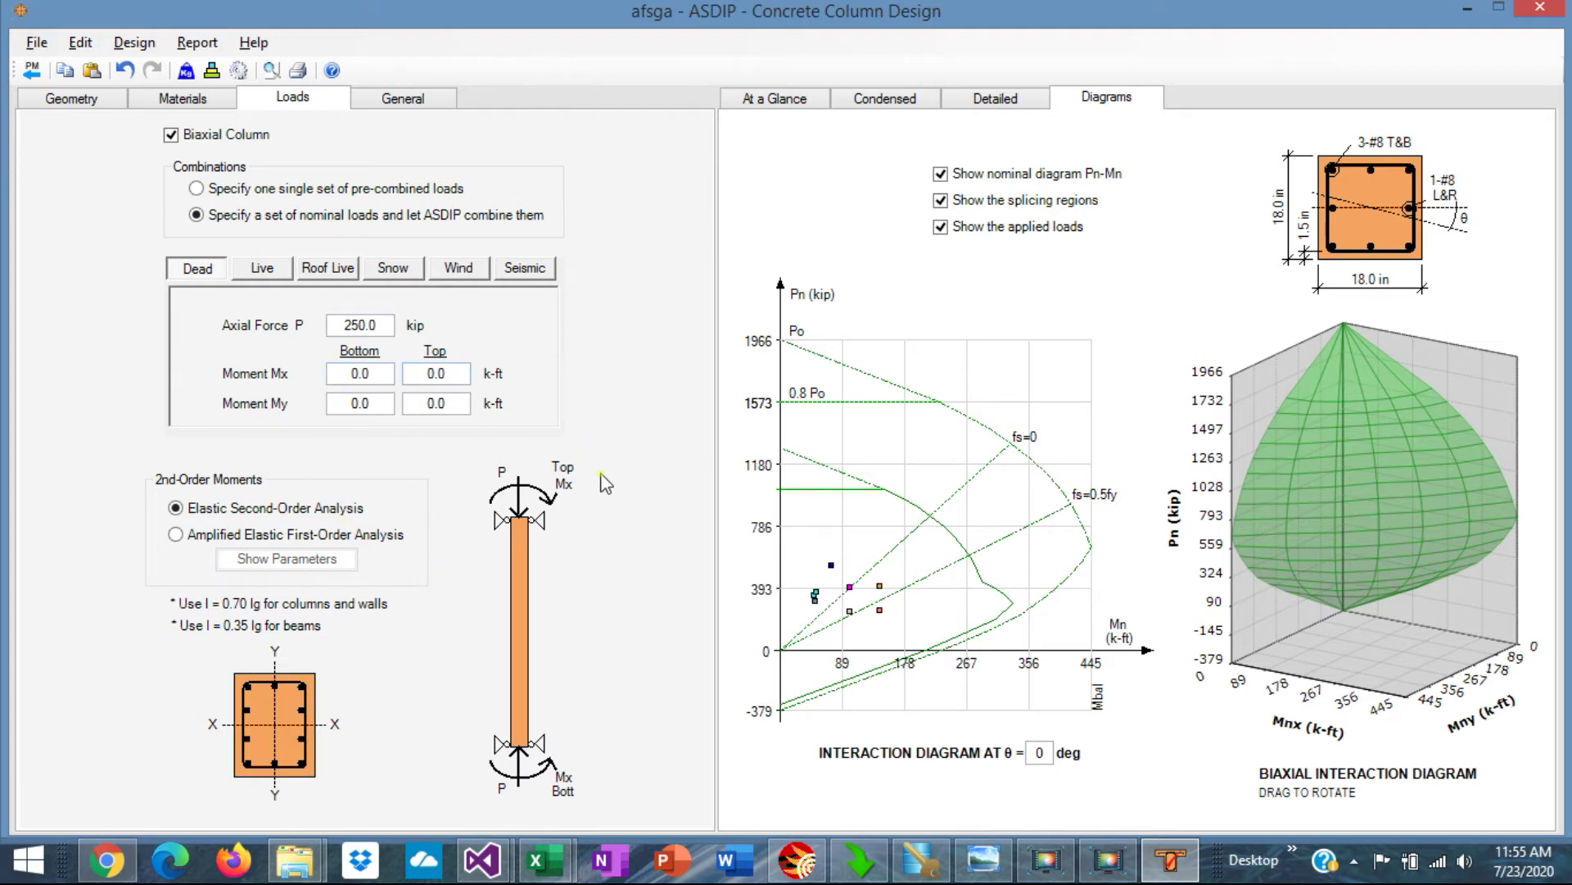
{"action": "left_click", "coordinate": [176, 536]}
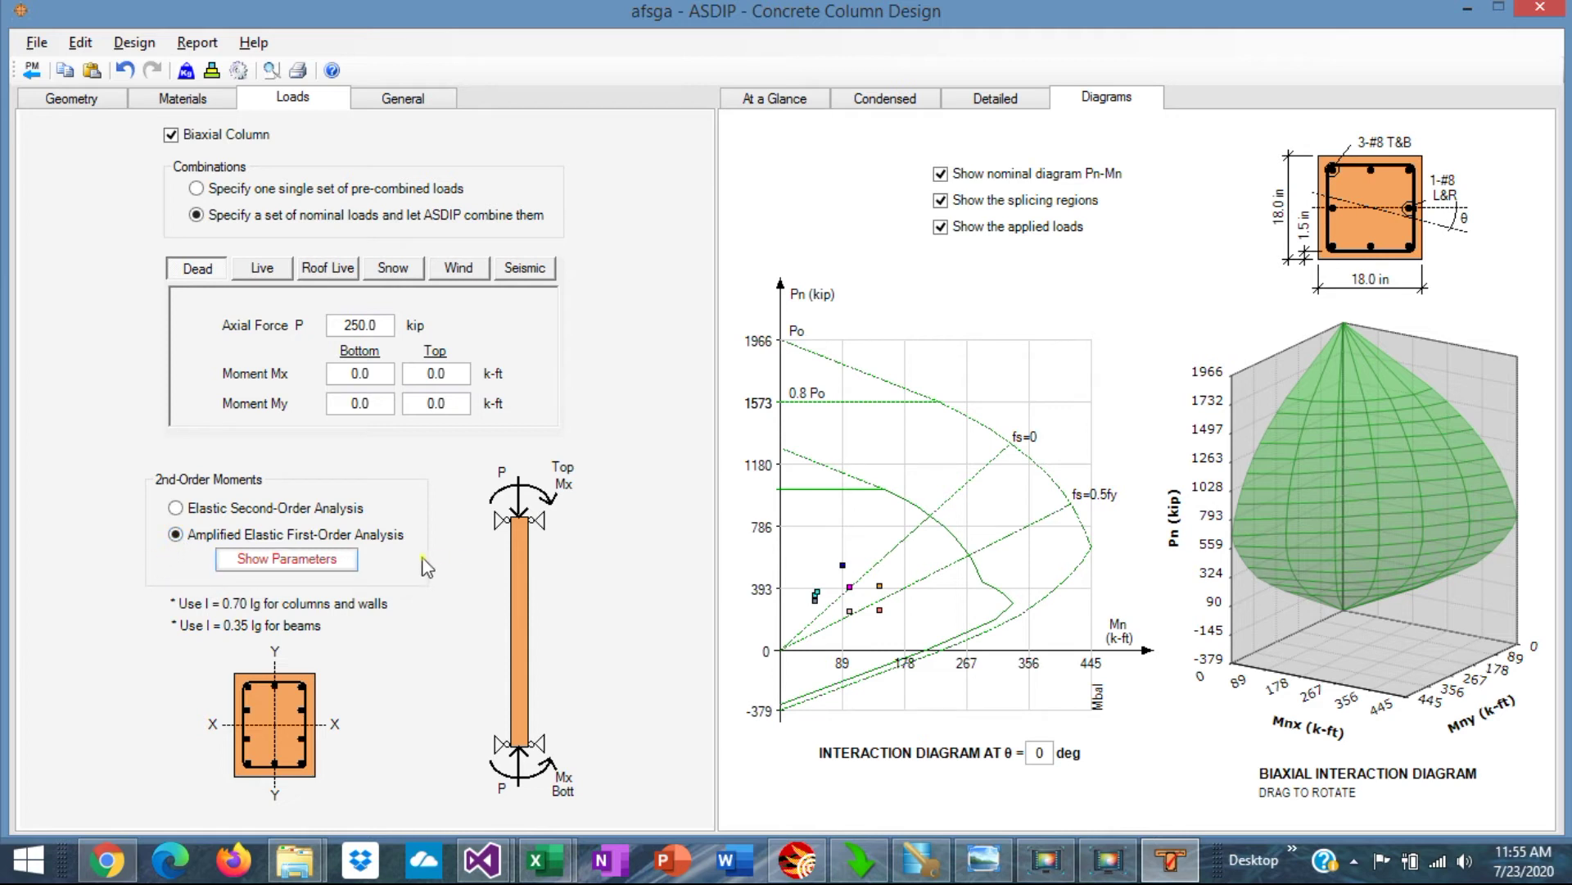
{"action": "left_click", "coordinate": [286, 560]}
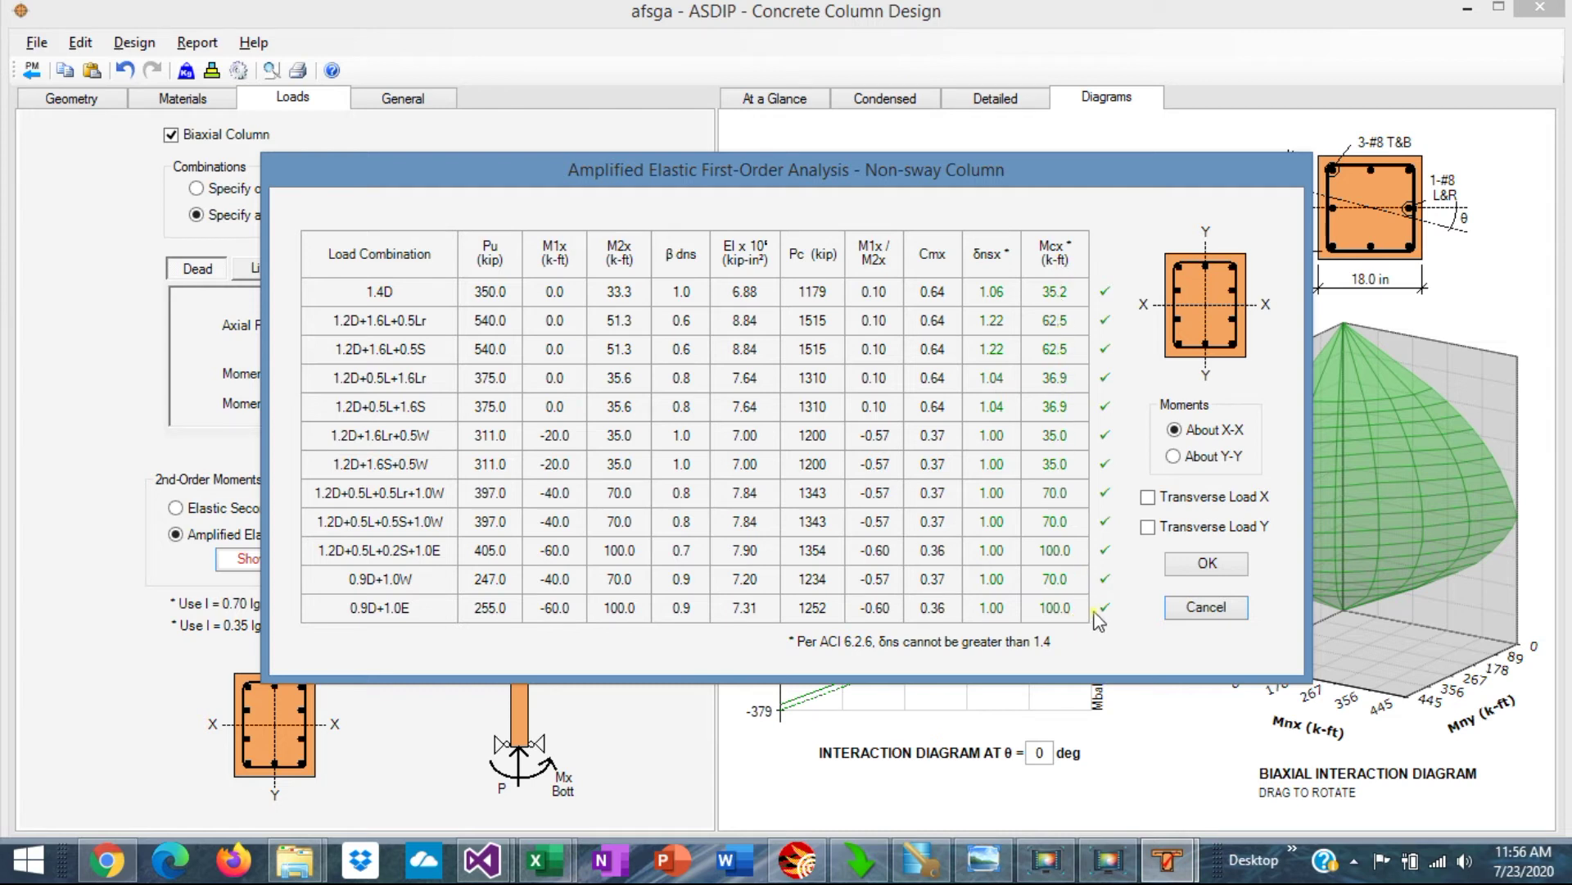
{"action": "left_click", "coordinate": [1174, 457]}
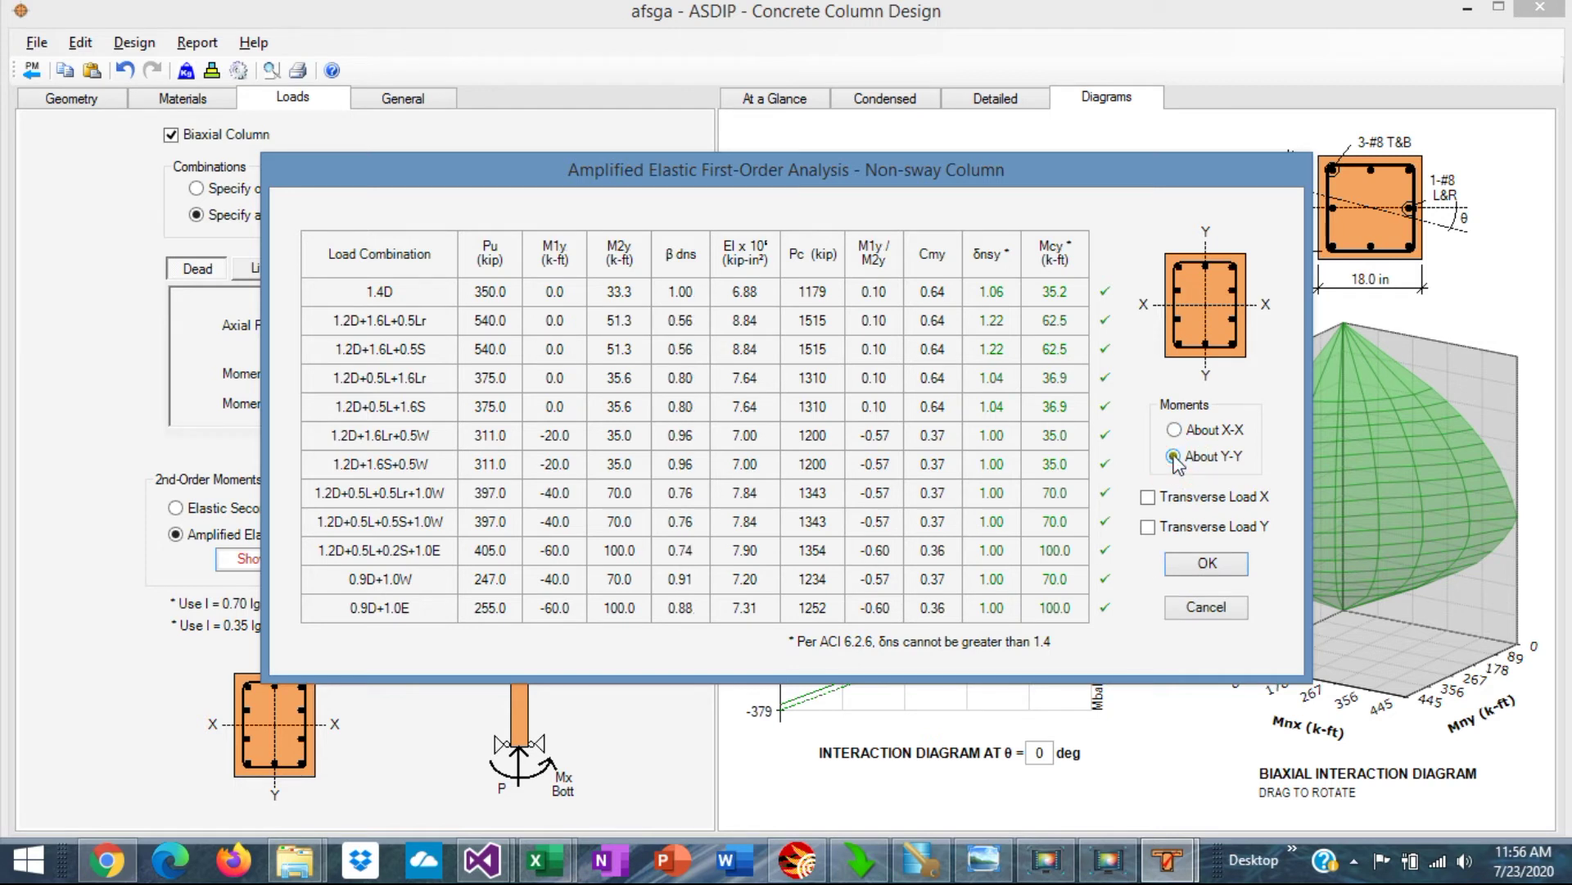
{"action": "left_click", "coordinate": [1176, 430]}
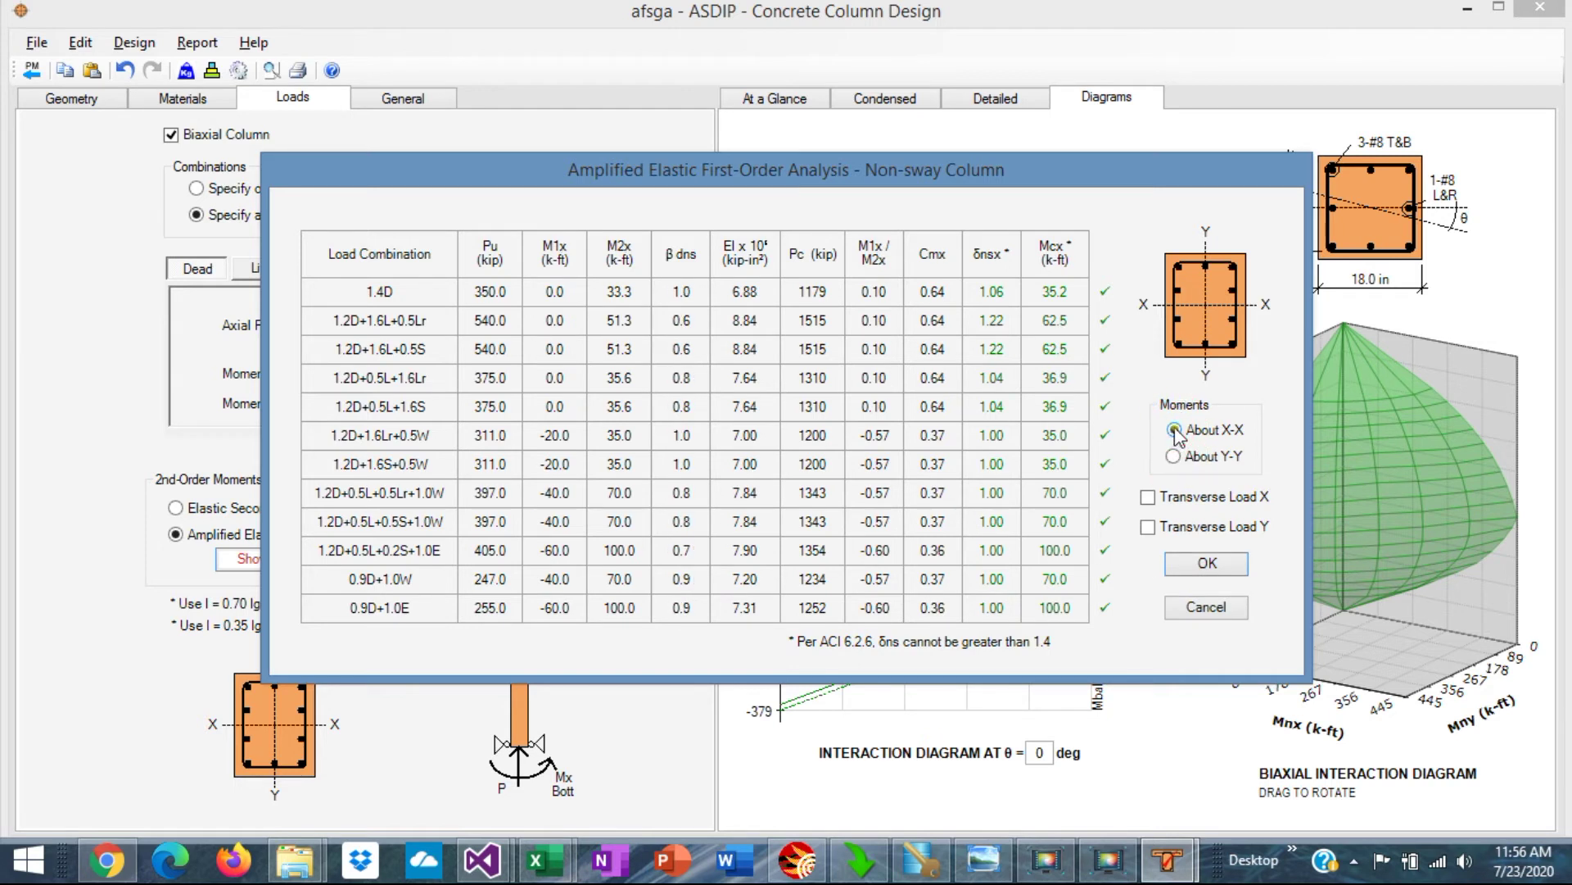
{"action": "left_click", "coordinate": [1207, 565]}
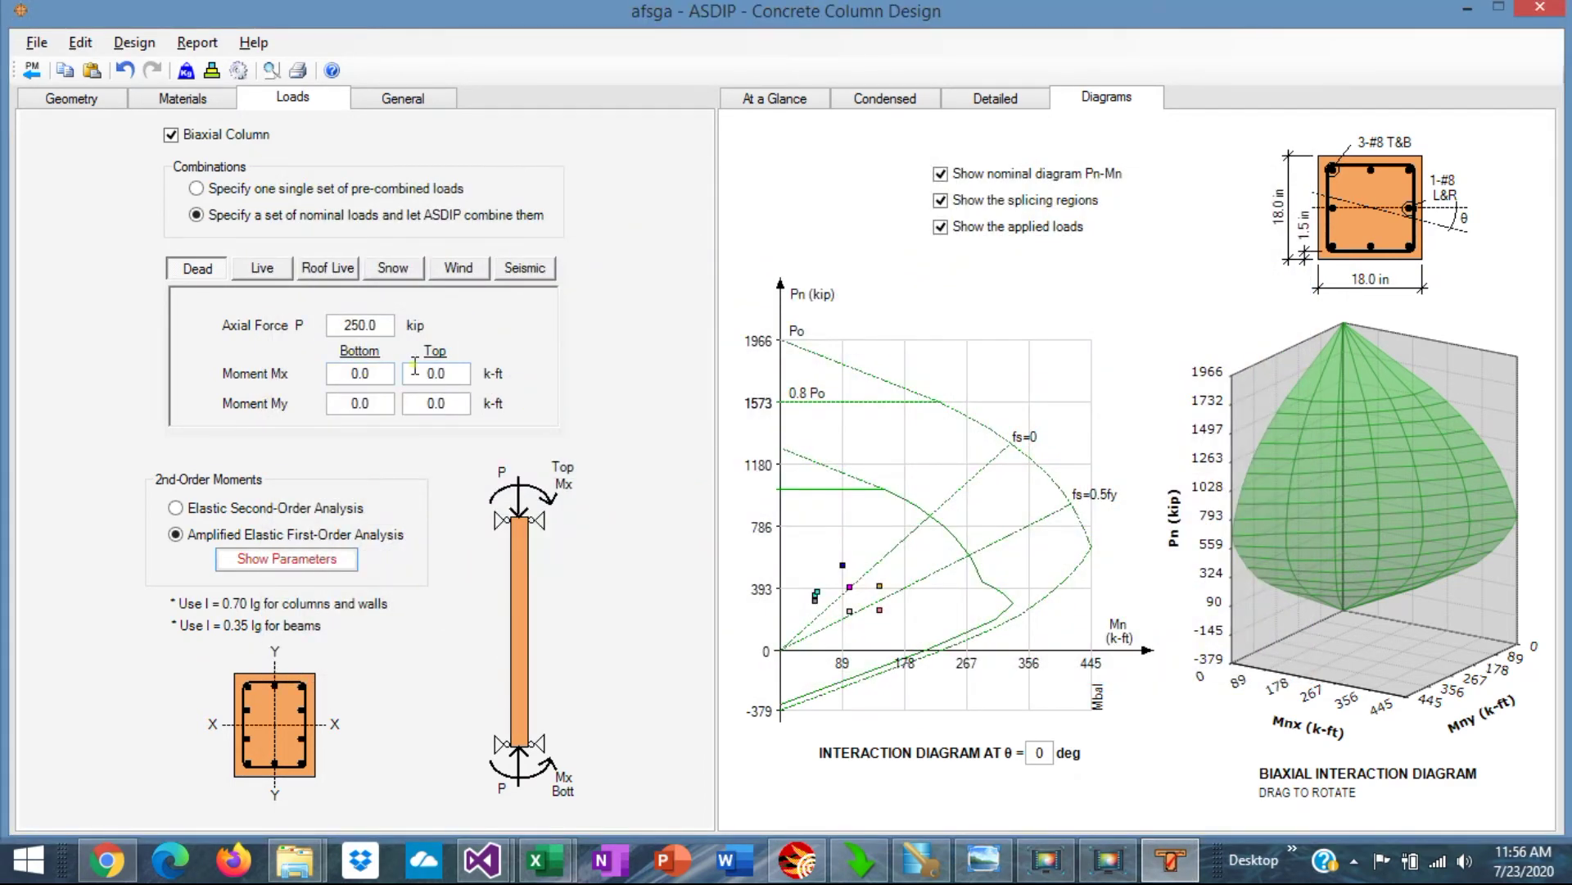
{"action": "left_click", "coordinate": [780, 96]}
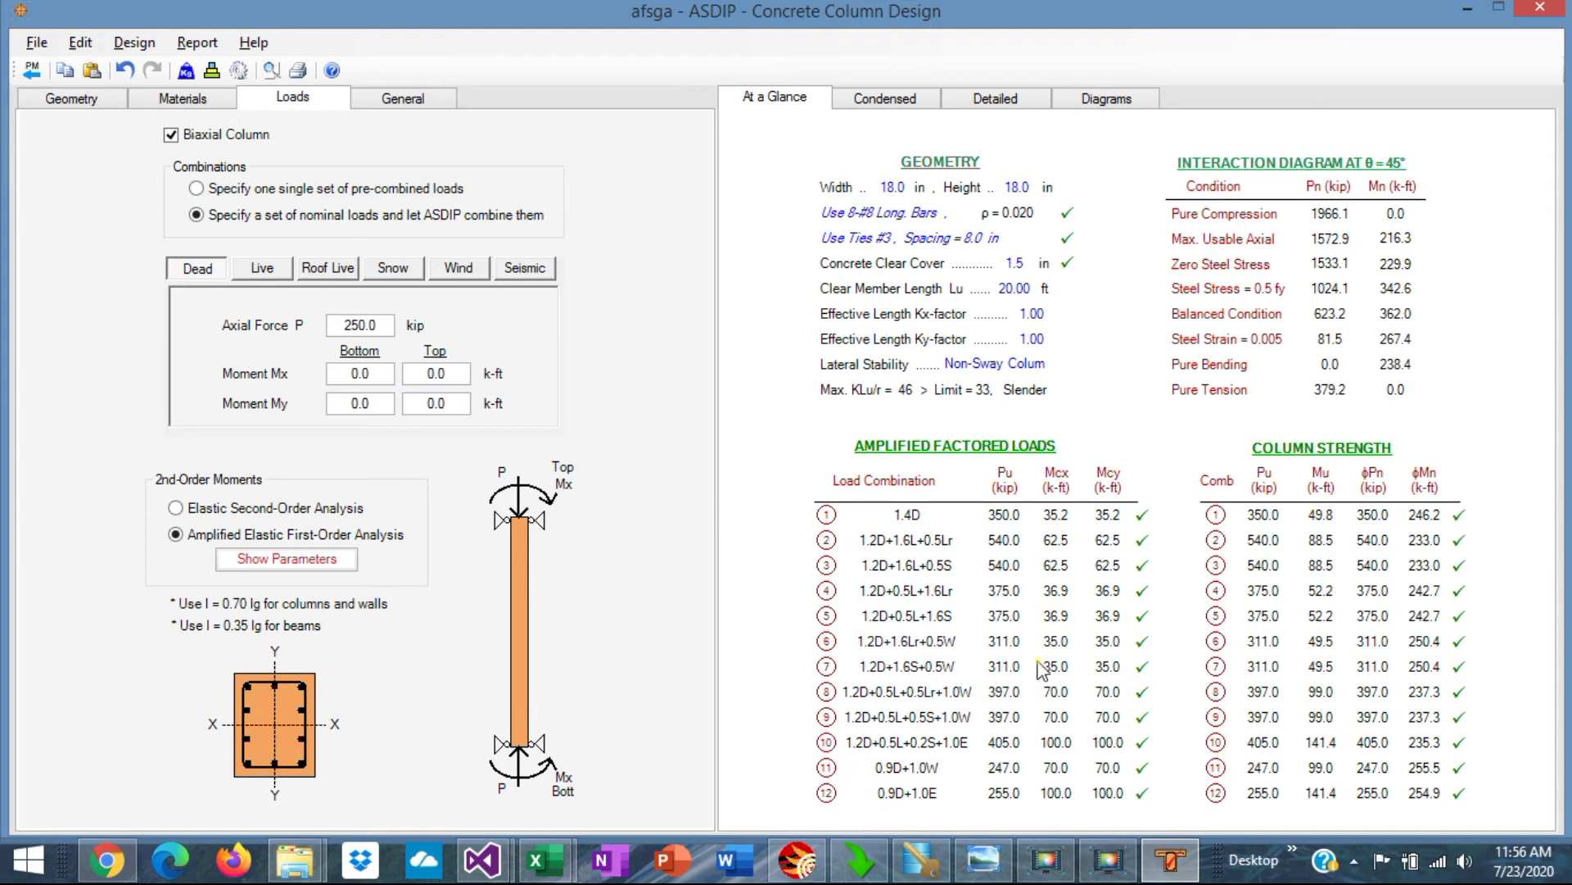
Scroll the condensed report down through the Column Strength, Design Codes and Materials sections.
{"action": "left_click", "coordinate": [898, 105]}
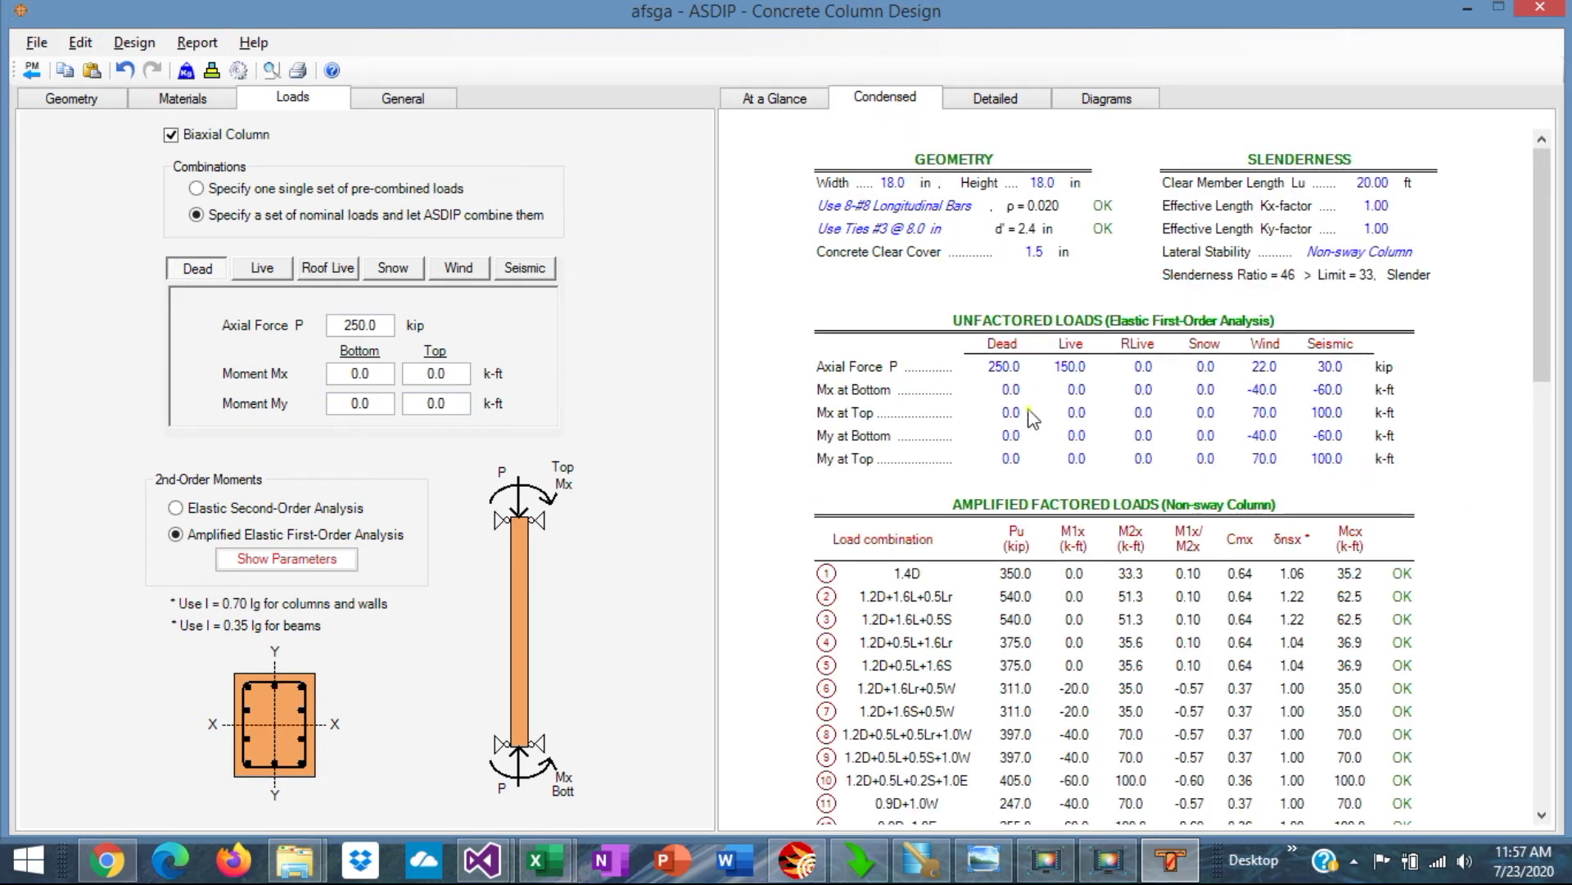
{"action": "scroll", "coordinate": [1096, 202], "scroll_direction": "down", "scroll_amount": 3}
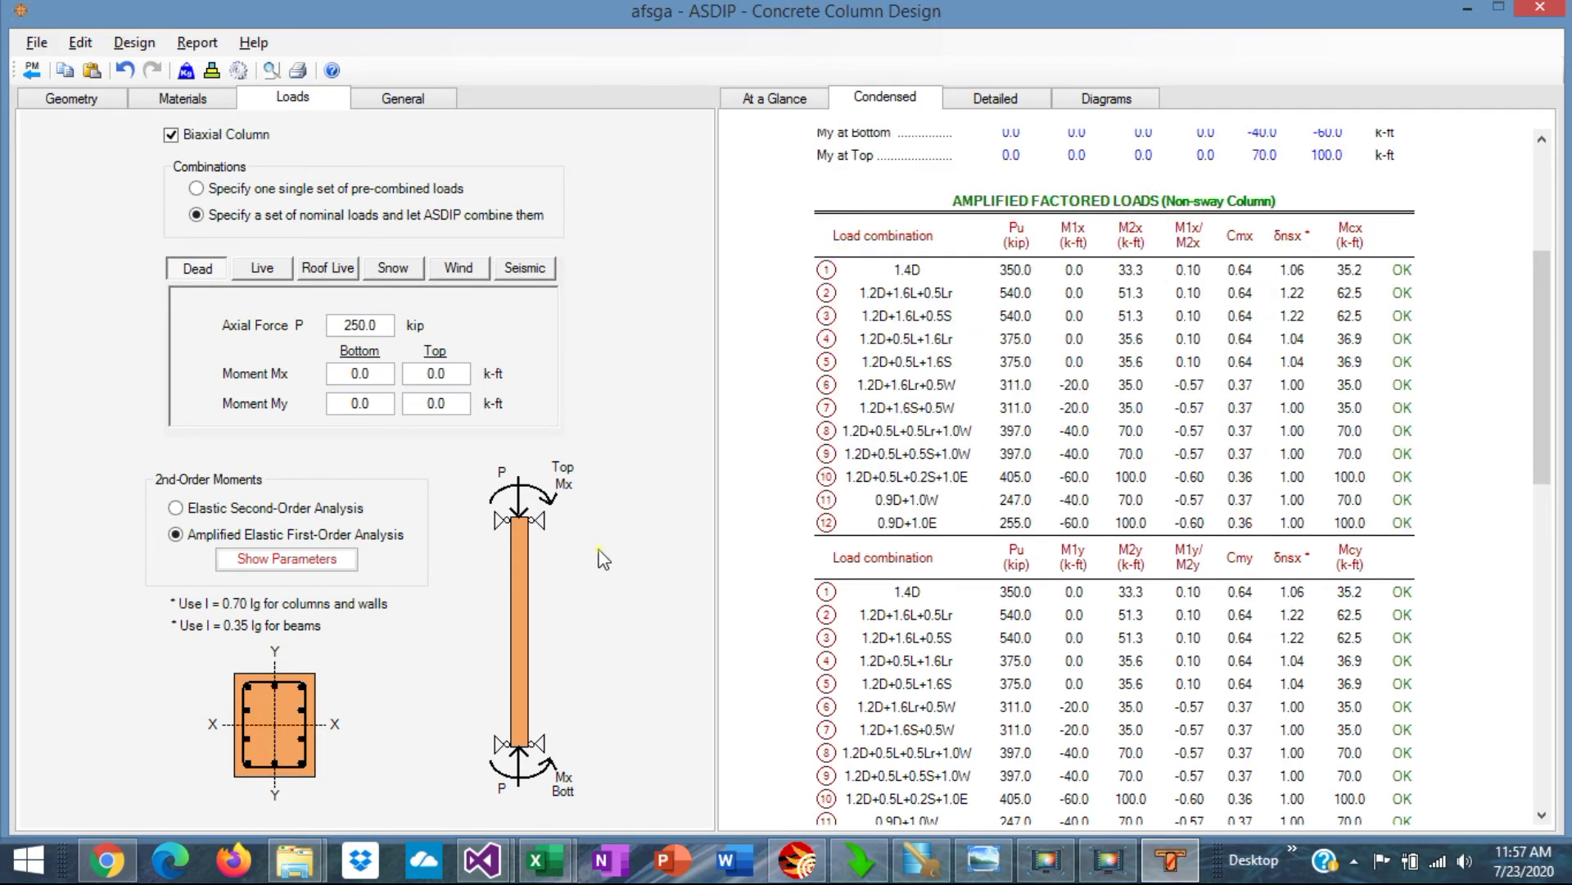
{"action": "scroll", "coordinate": [1094, 426], "scroll_direction": "down", "scroll_amount": 3}
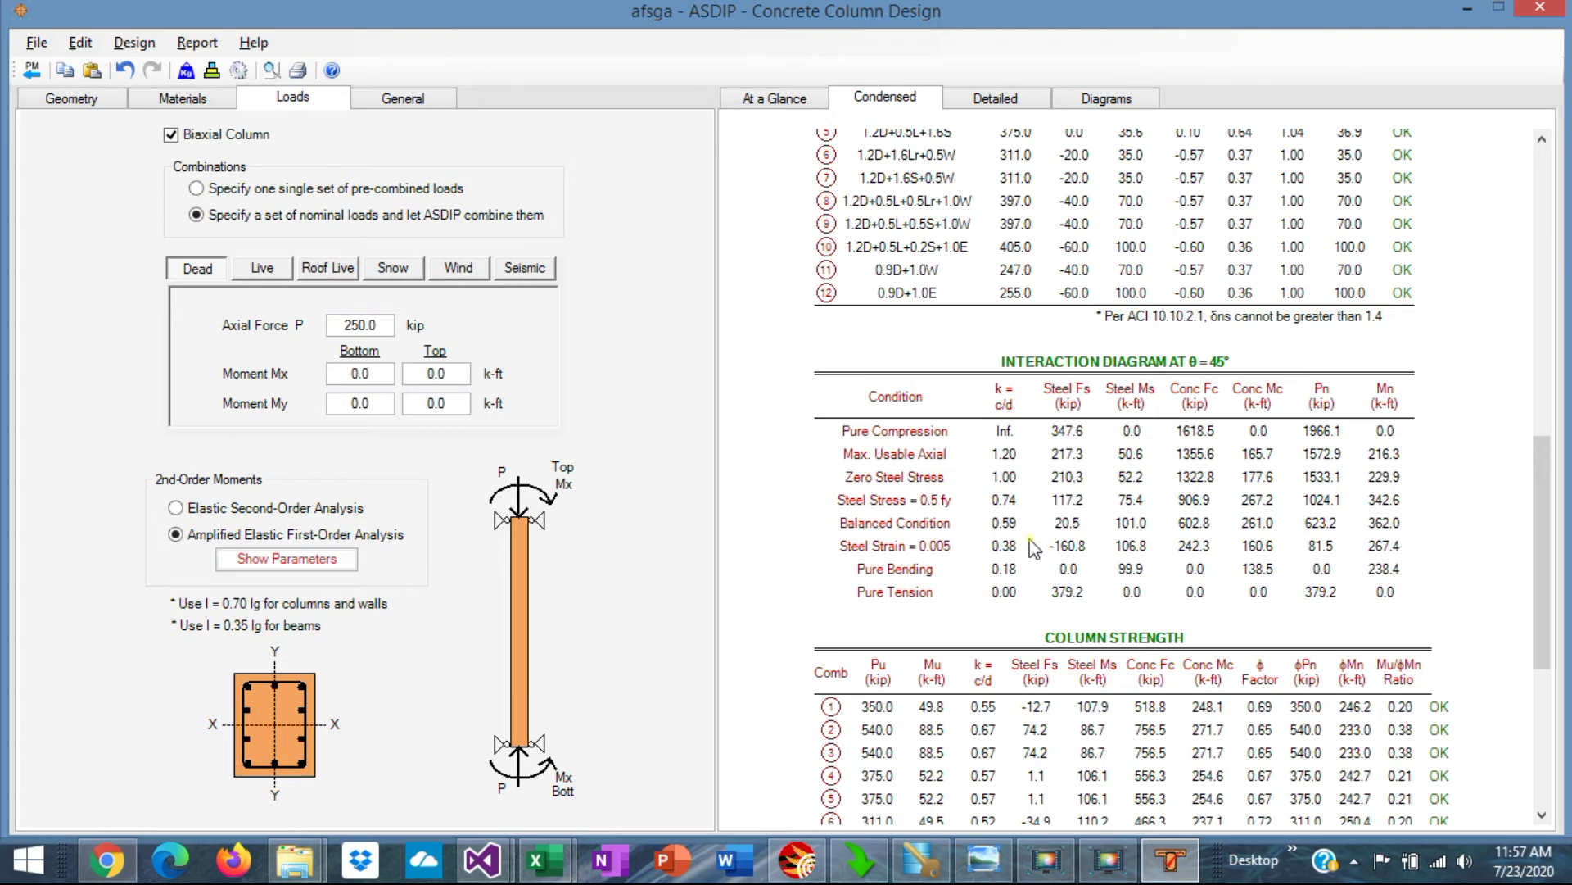
{"action": "scroll", "coordinate": [1033, 547], "scroll_direction": "down", "scroll_amount": 3}
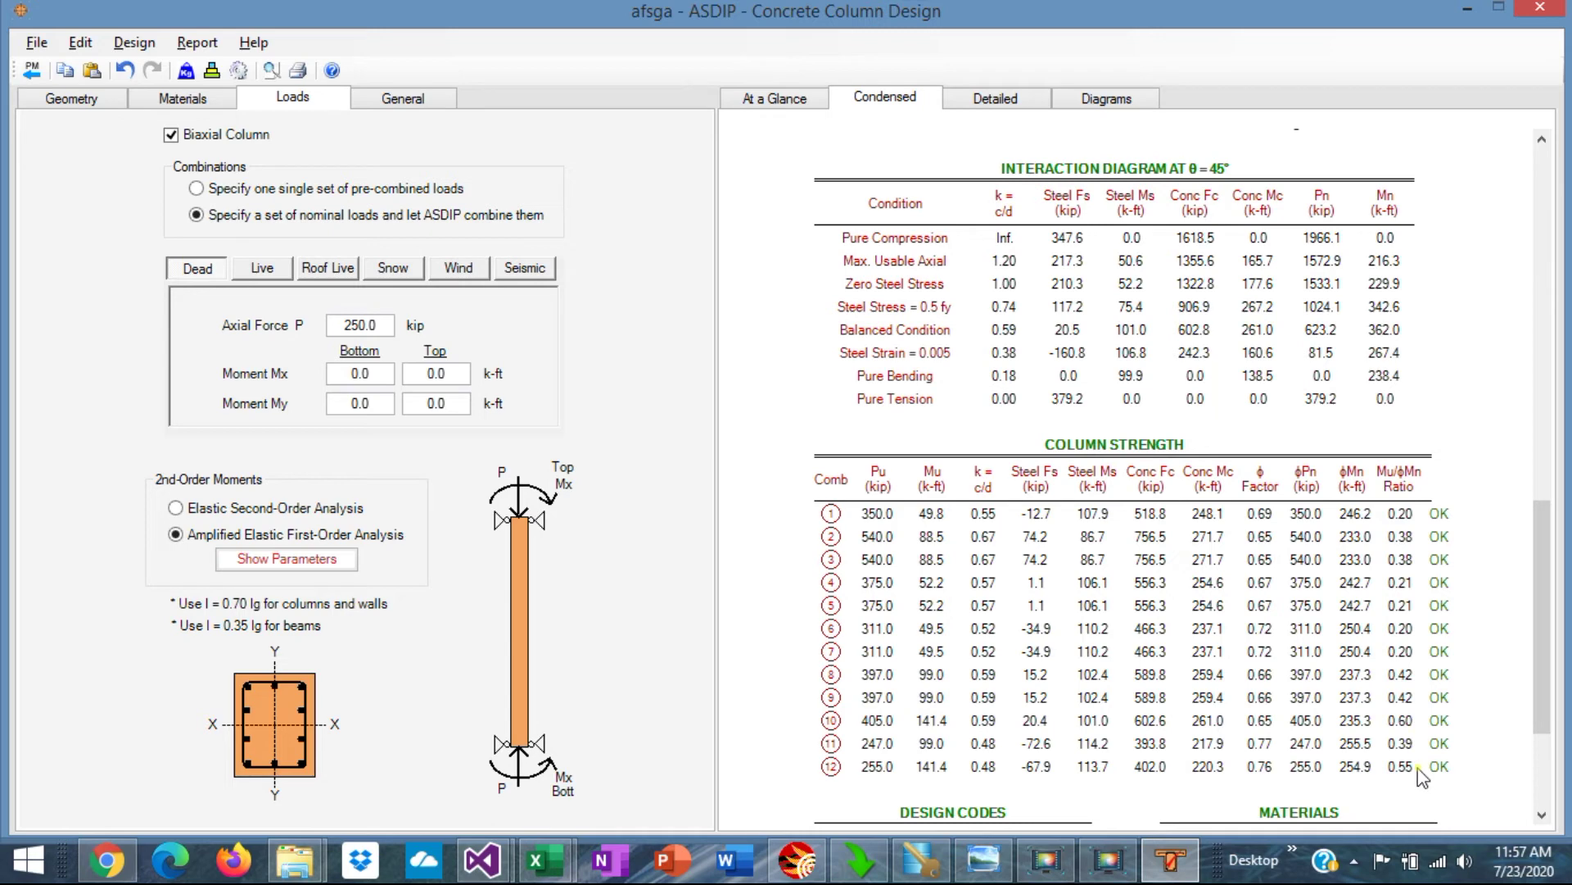
{"action": "scroll", "coordinate": [1423, 778], "scroll_direction": "down", "scroll_amount": 3}
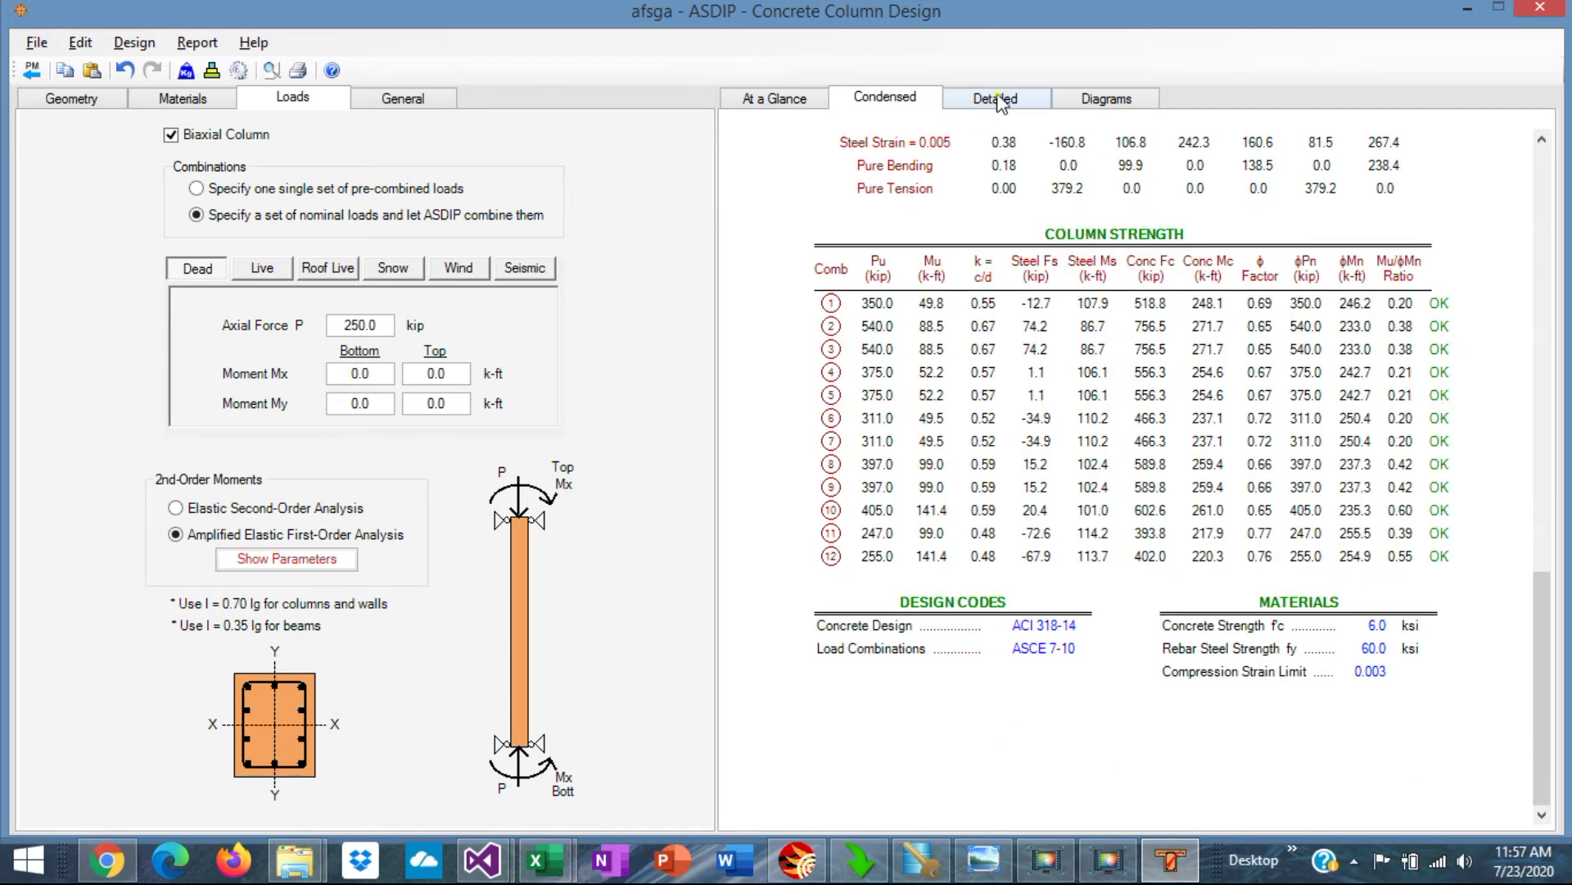
{"action": "left_click", "coordinate": [1001, 98]}
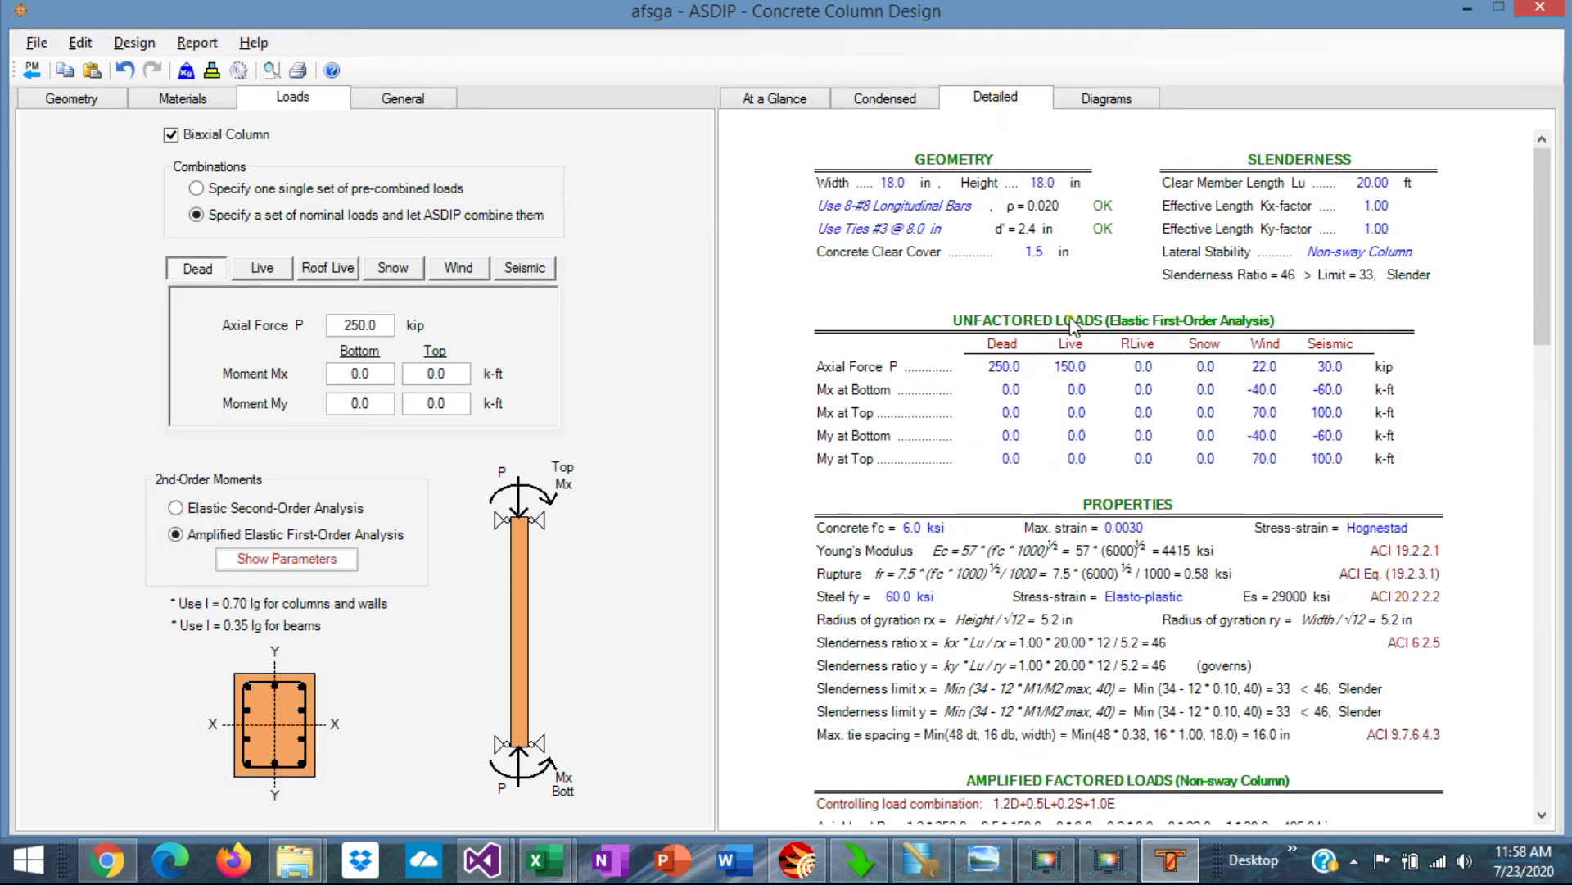
Scroll through the detailed slenderness, magnification and strength calculations, then return to the diagrams.
{"action": "scroll", "coordinate": [1101, 455], "scroll_direction": "down", "scroll_amount": 7}
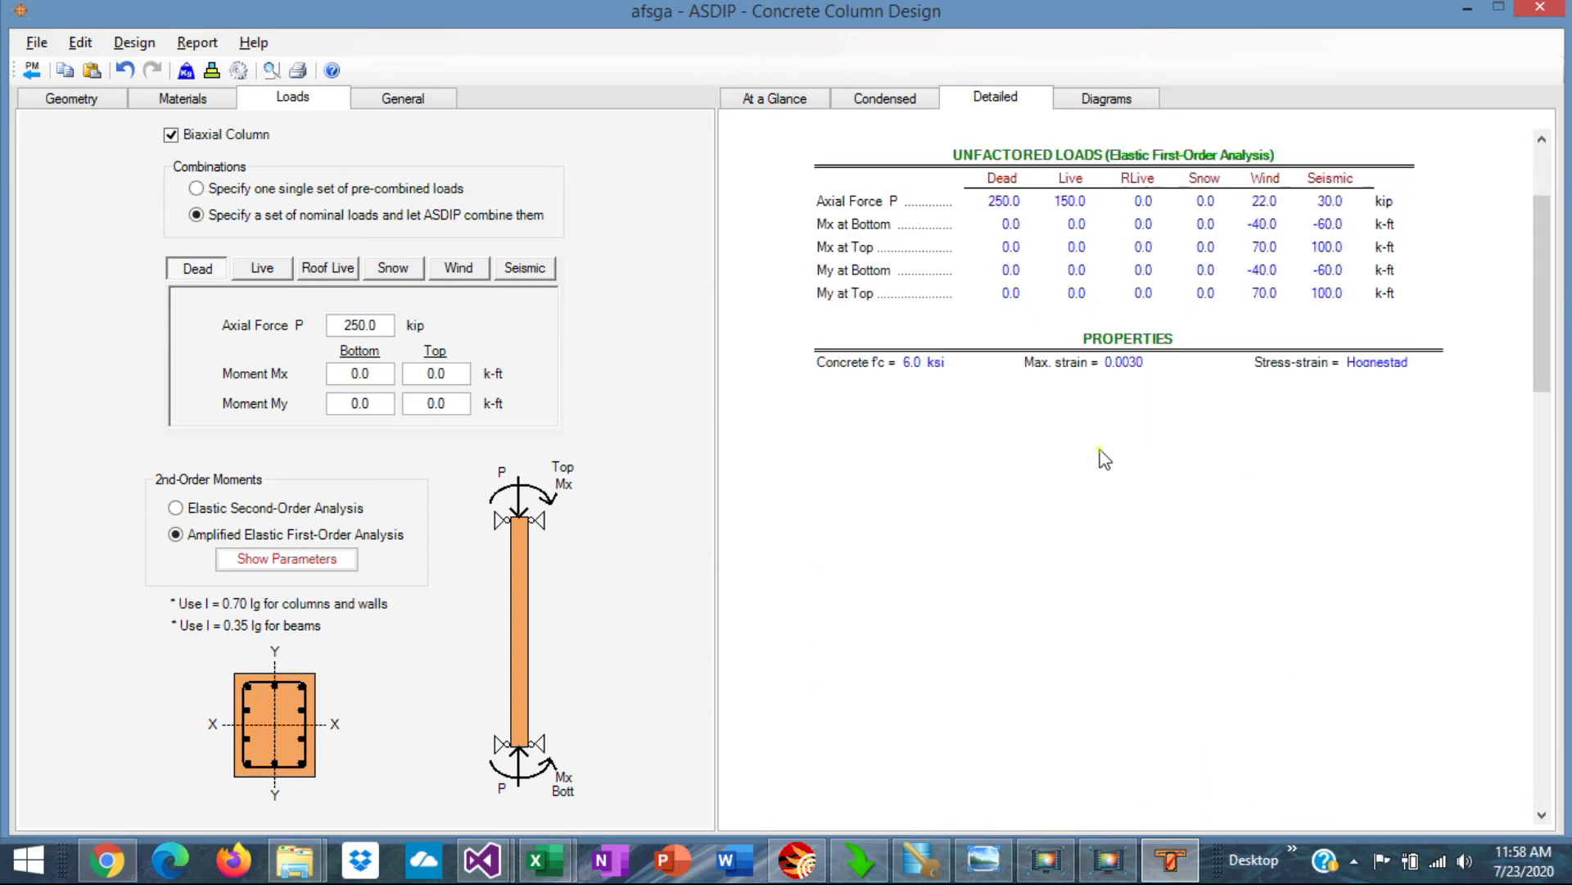
{"action": "scroll", "coordinate": [1102, 455], "scroll_direction": "down", "scroll_amount": 15}
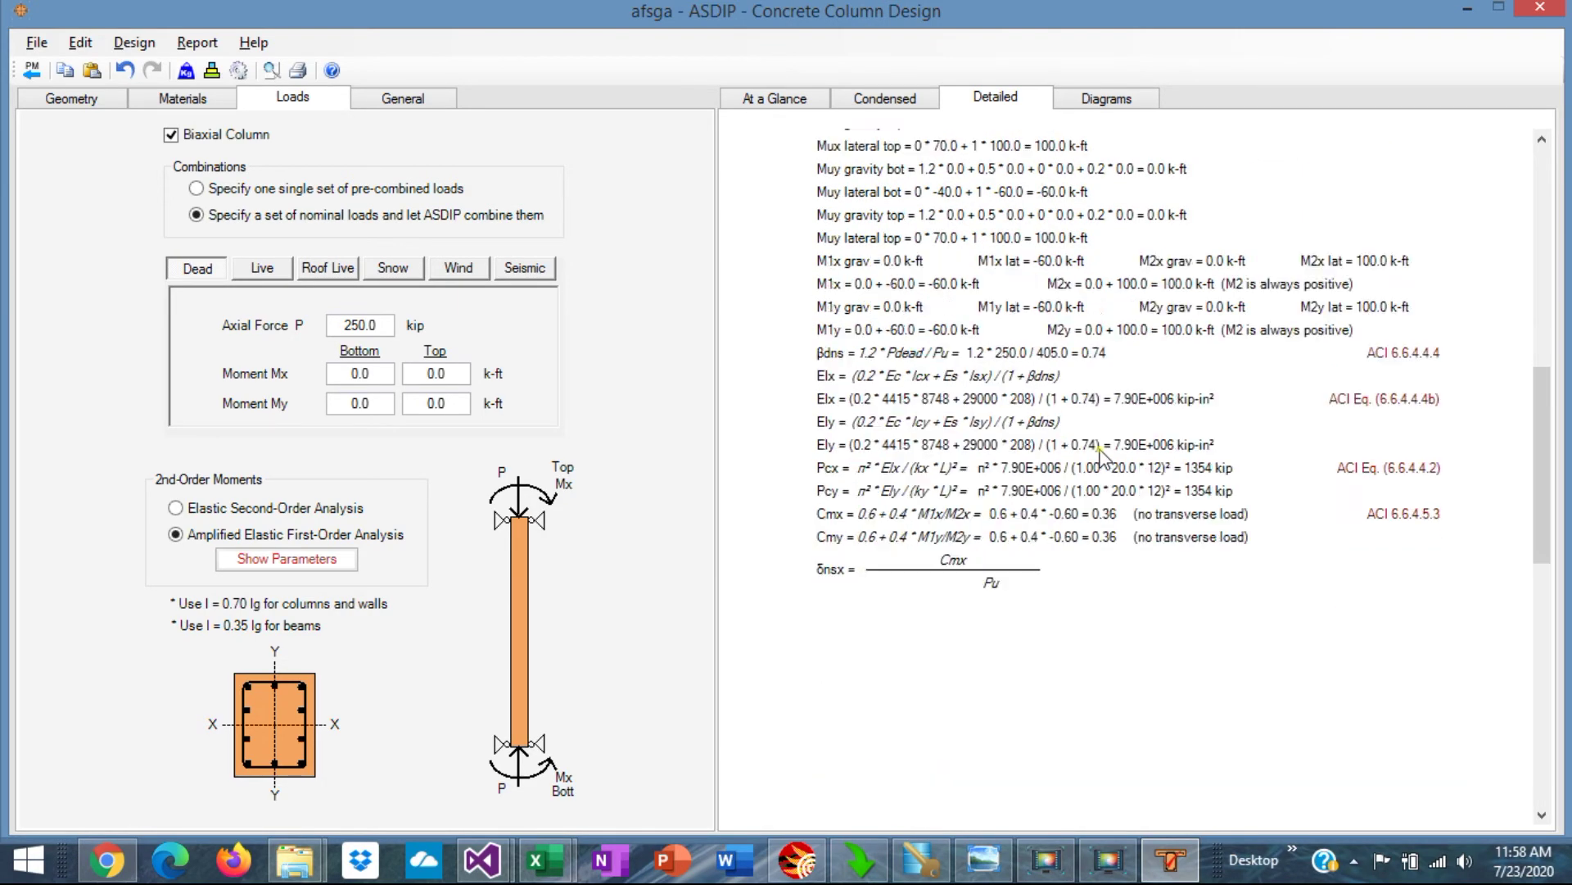
{"action": "scroll", "coordinate": [1102, 457], "scroll_direction": "down", "scroll_amount": 3}
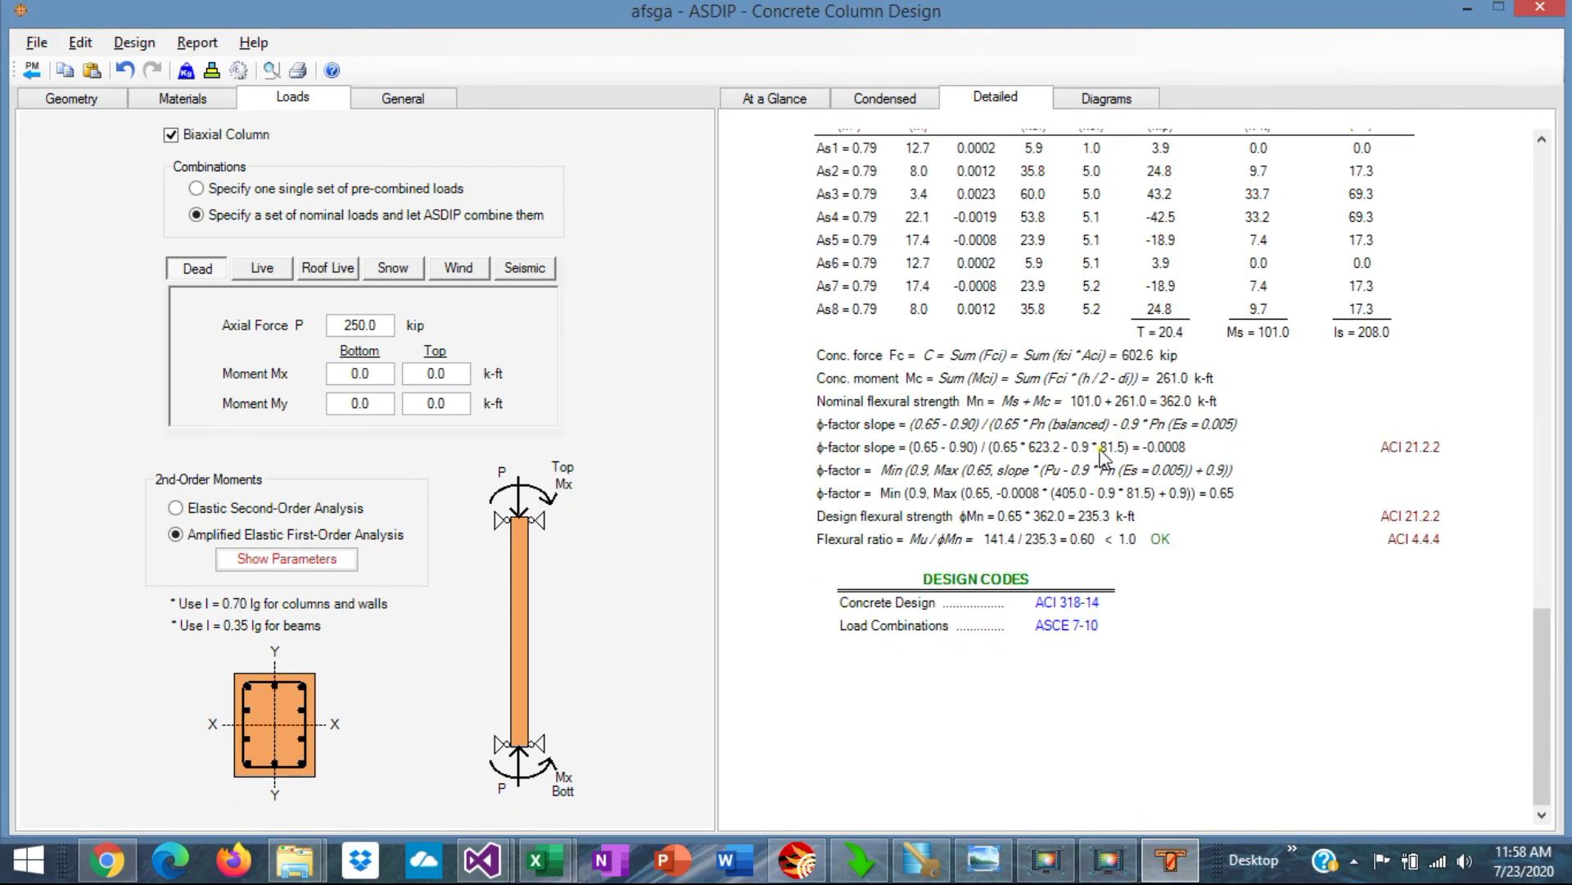
{"action": "scroll", "coordinate": [1101, 455], "scroll_direction": "up", "scroll_amount": 12}
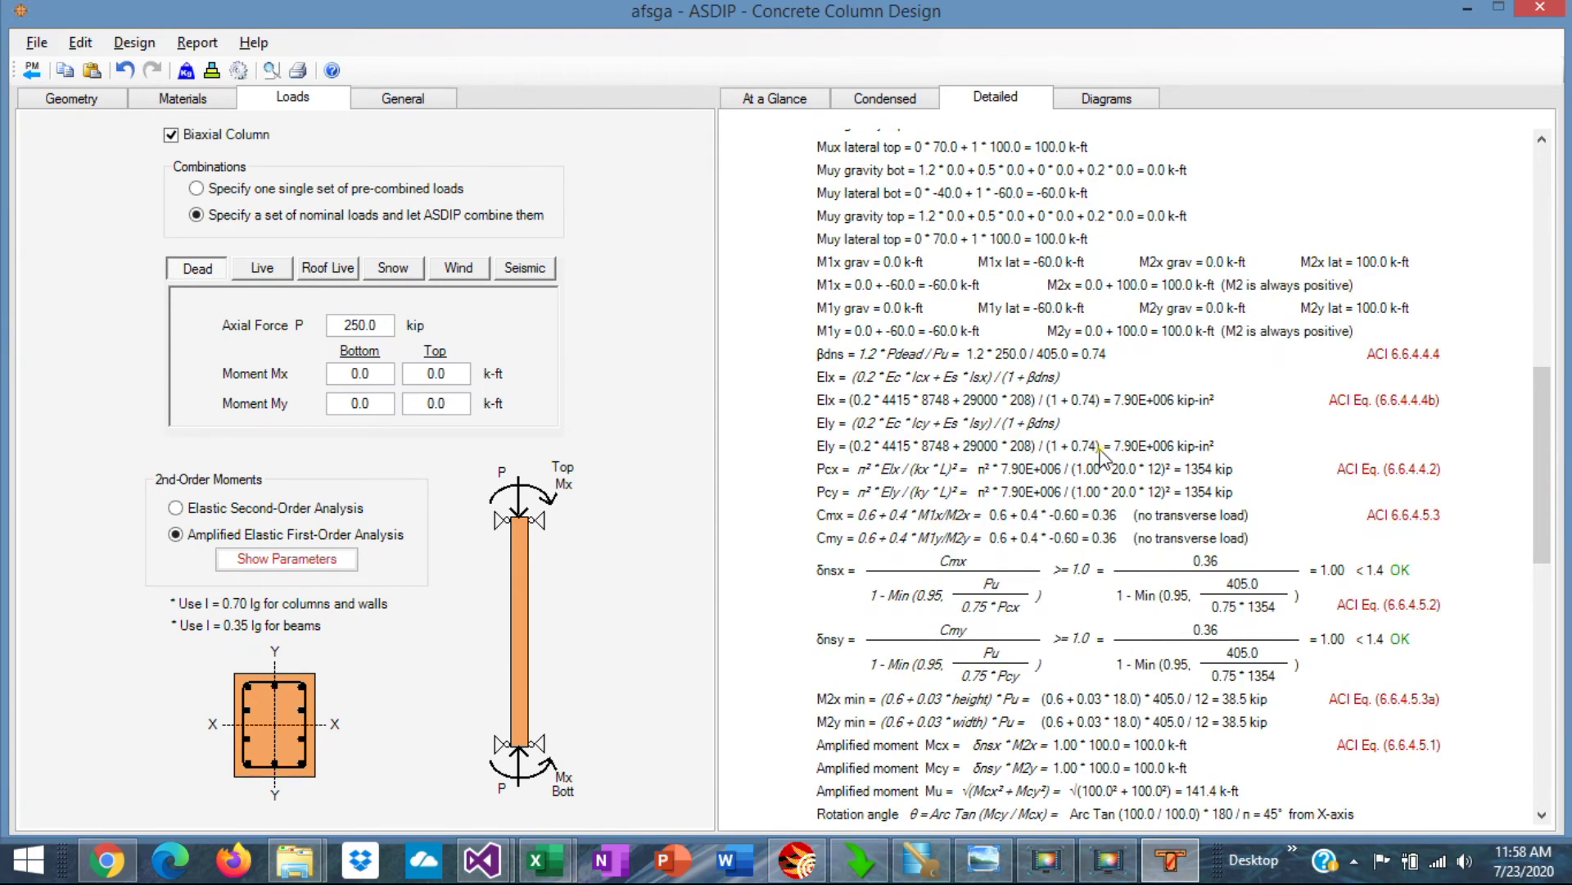
{"action": "scroll", "coordinate": [1102, 454], "scroll_direction": "up", "scroll_amount": 4}
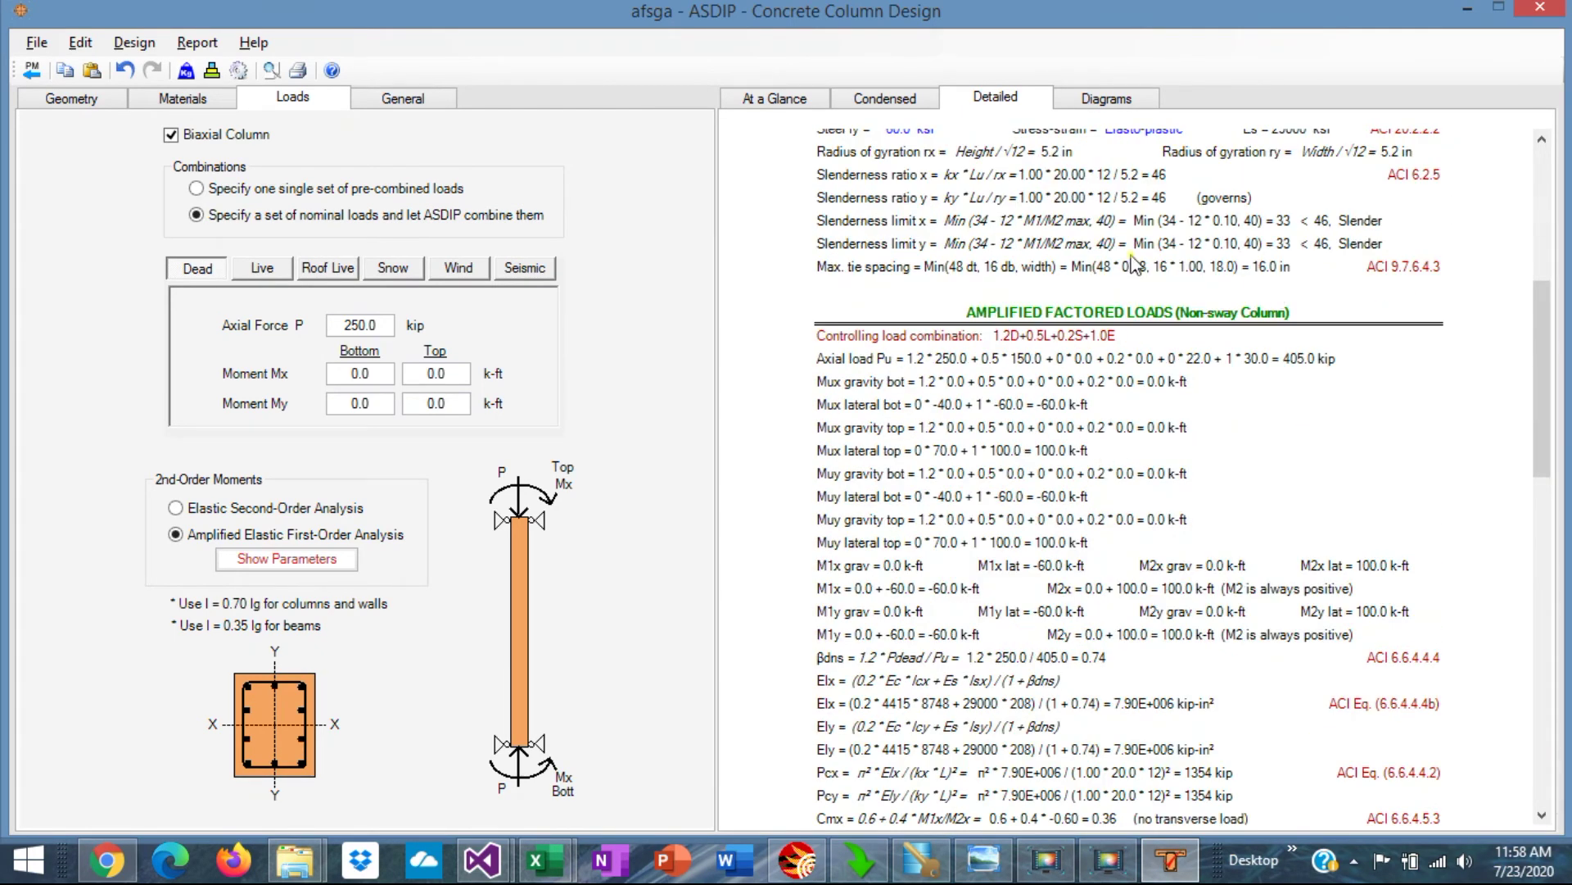
{"action": "scroll", "coordinate": [1241, 469], "scroll_direction": "down", "scroll_amount": 10}
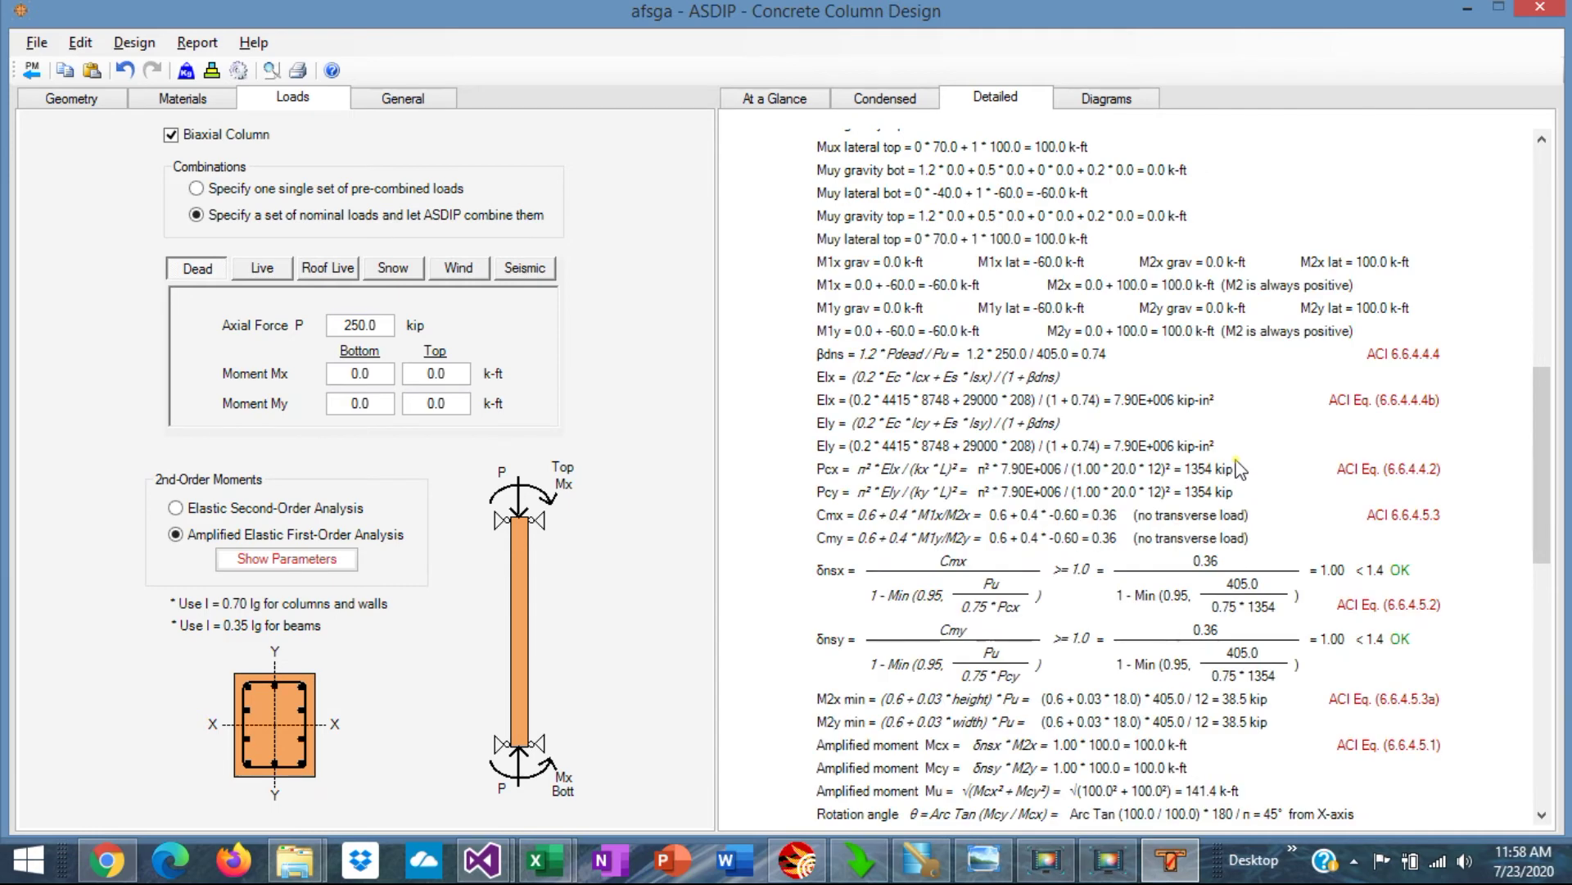
{"action": "scroll", "coordinate": [1241, 469], "scroll_direction": "down", "scroll_amount": 2}
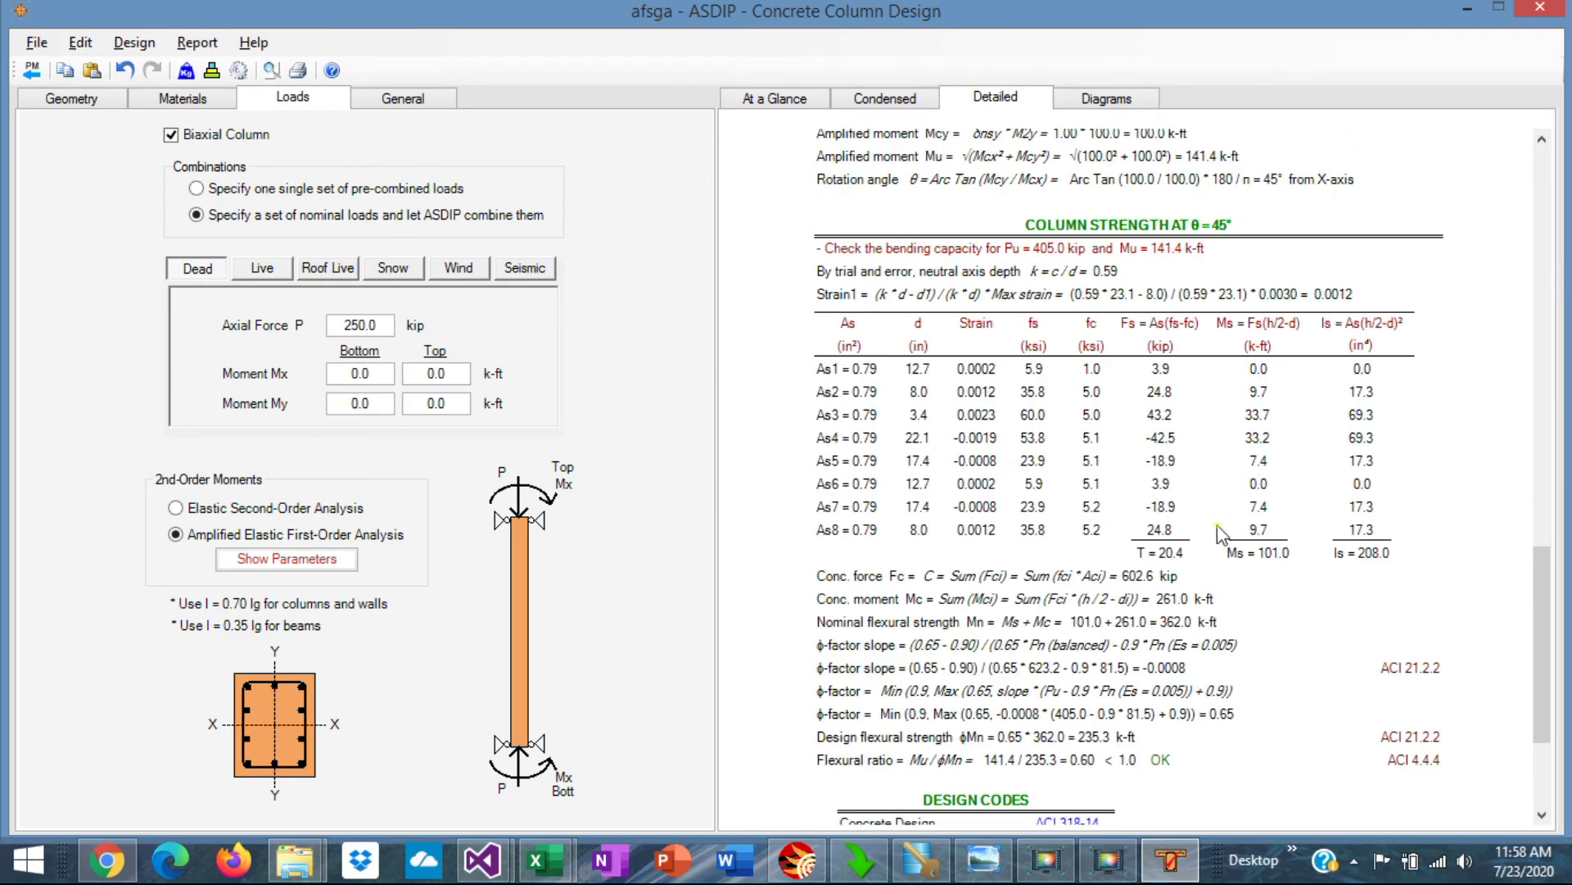
{"action": "left_click", "coordinate": [1111, 100]}
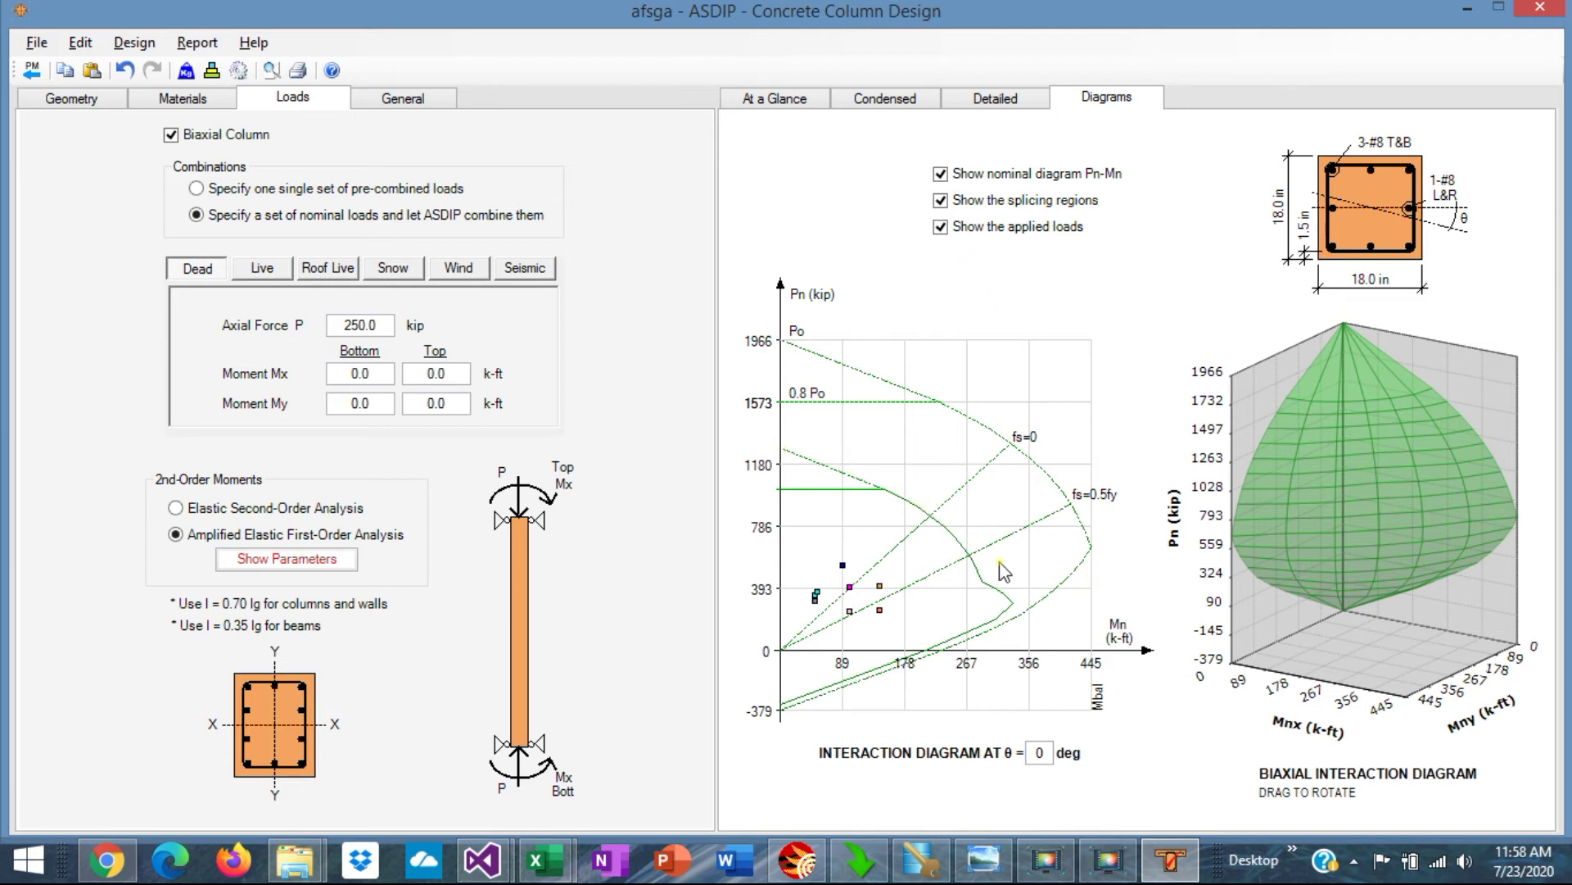
Plot nominal Pn-Mn diagrams while keeping splicing regions and applied load points displayed.
{"action": "left_click", "coordinate": [941, 174]}
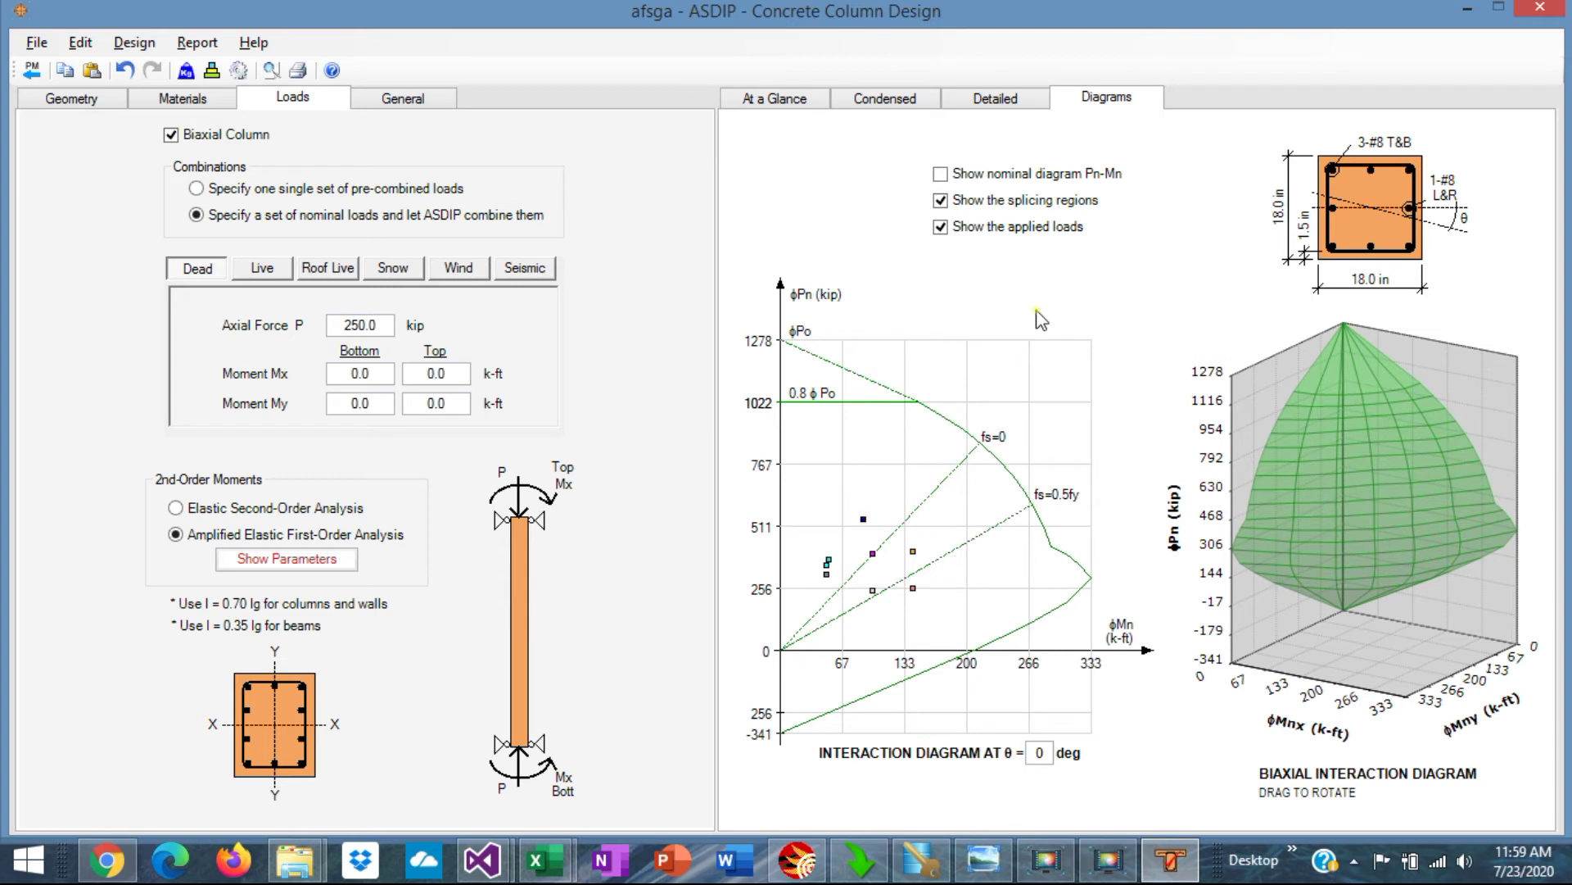
{"action": "left_click", "coordinate": [941, 174]}
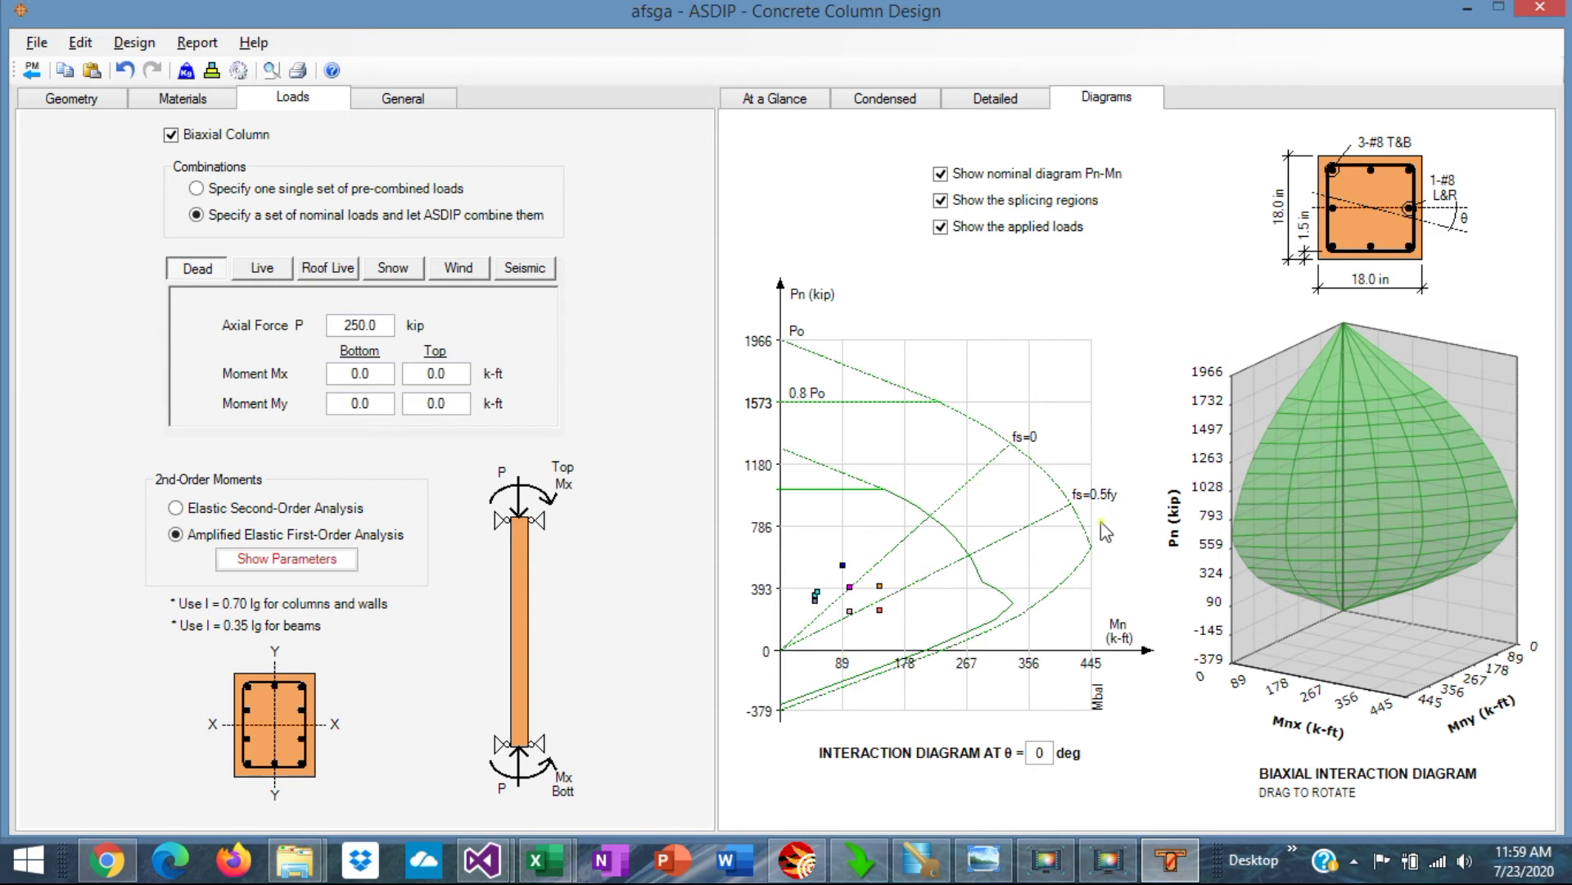
{"action": "left_click", "coordinate": [941, 200]}
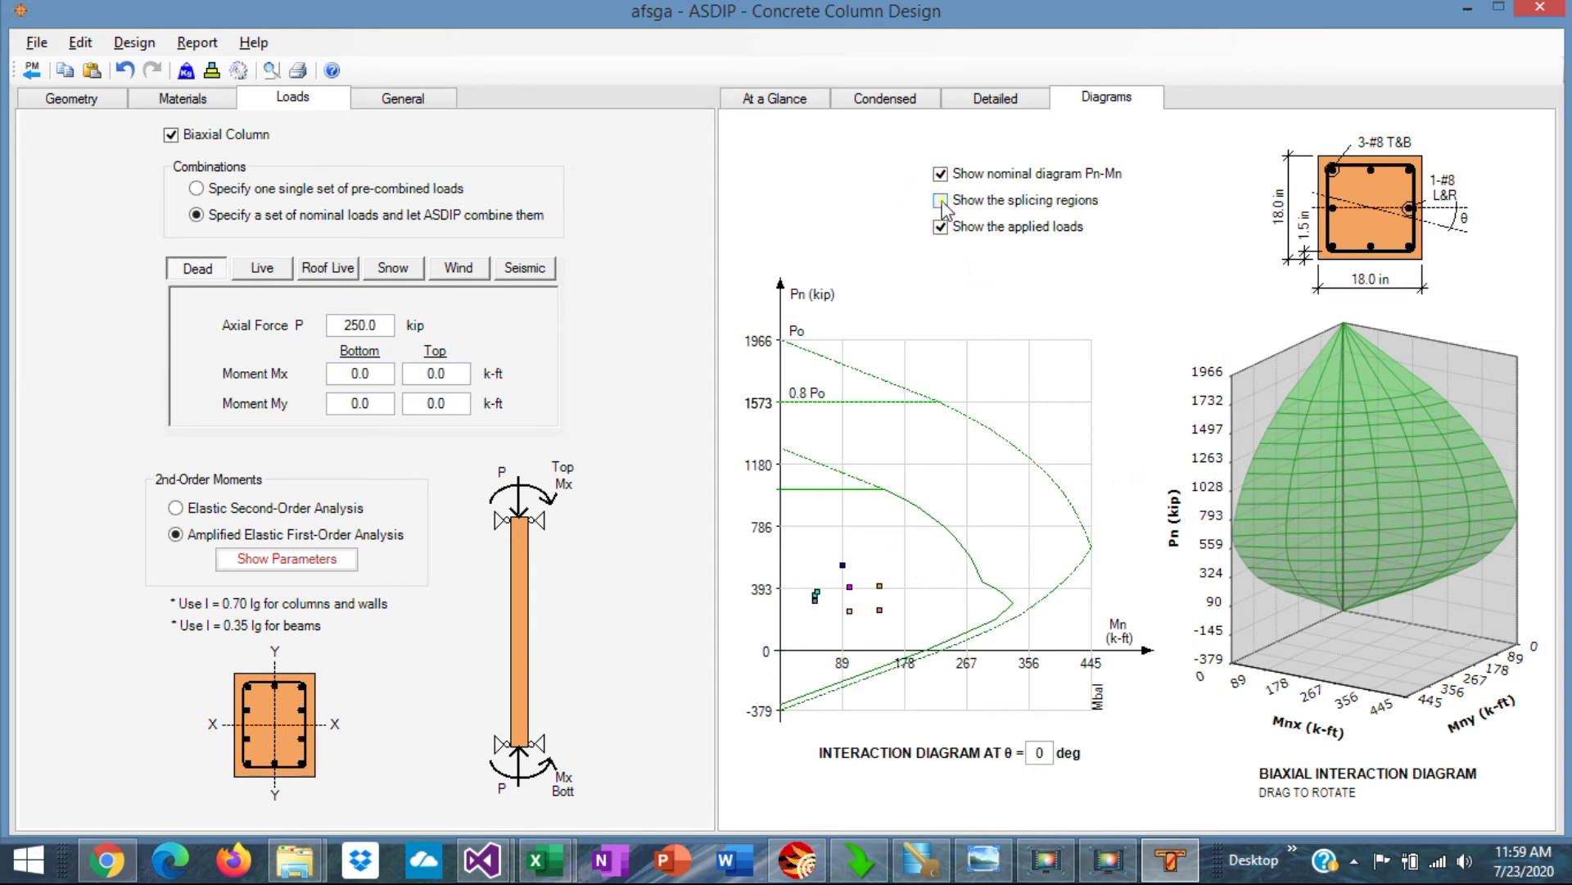
{"action": "left_click", "coordinate": [941, 201]}
{"action": "left_click", "coordinate": [941, 227]}
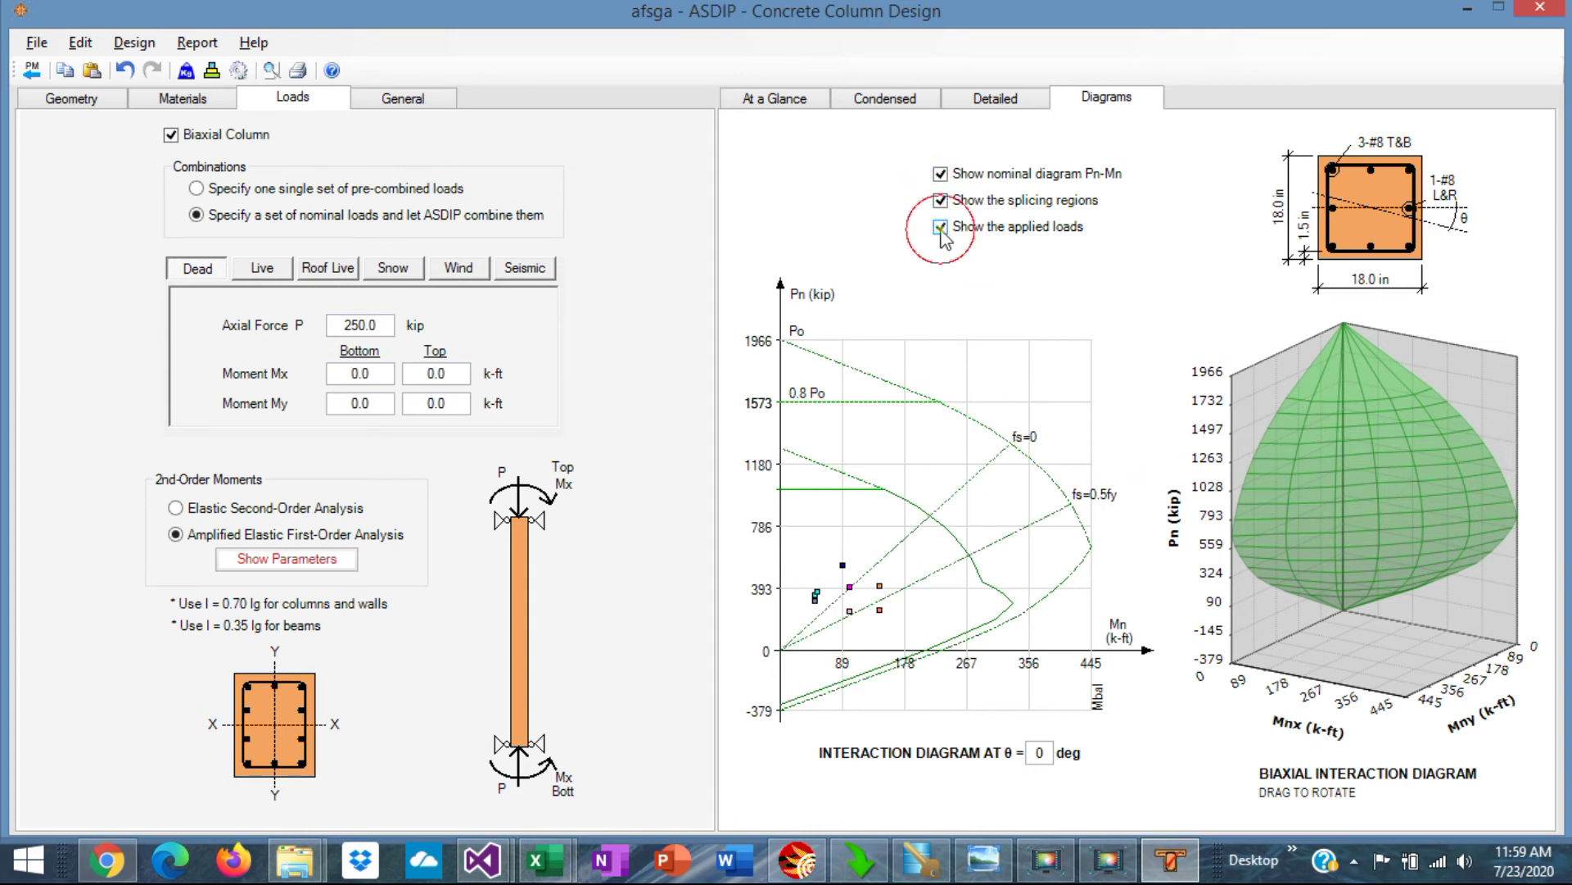
{"action": "left_click", "coordinate": [942, 231]}
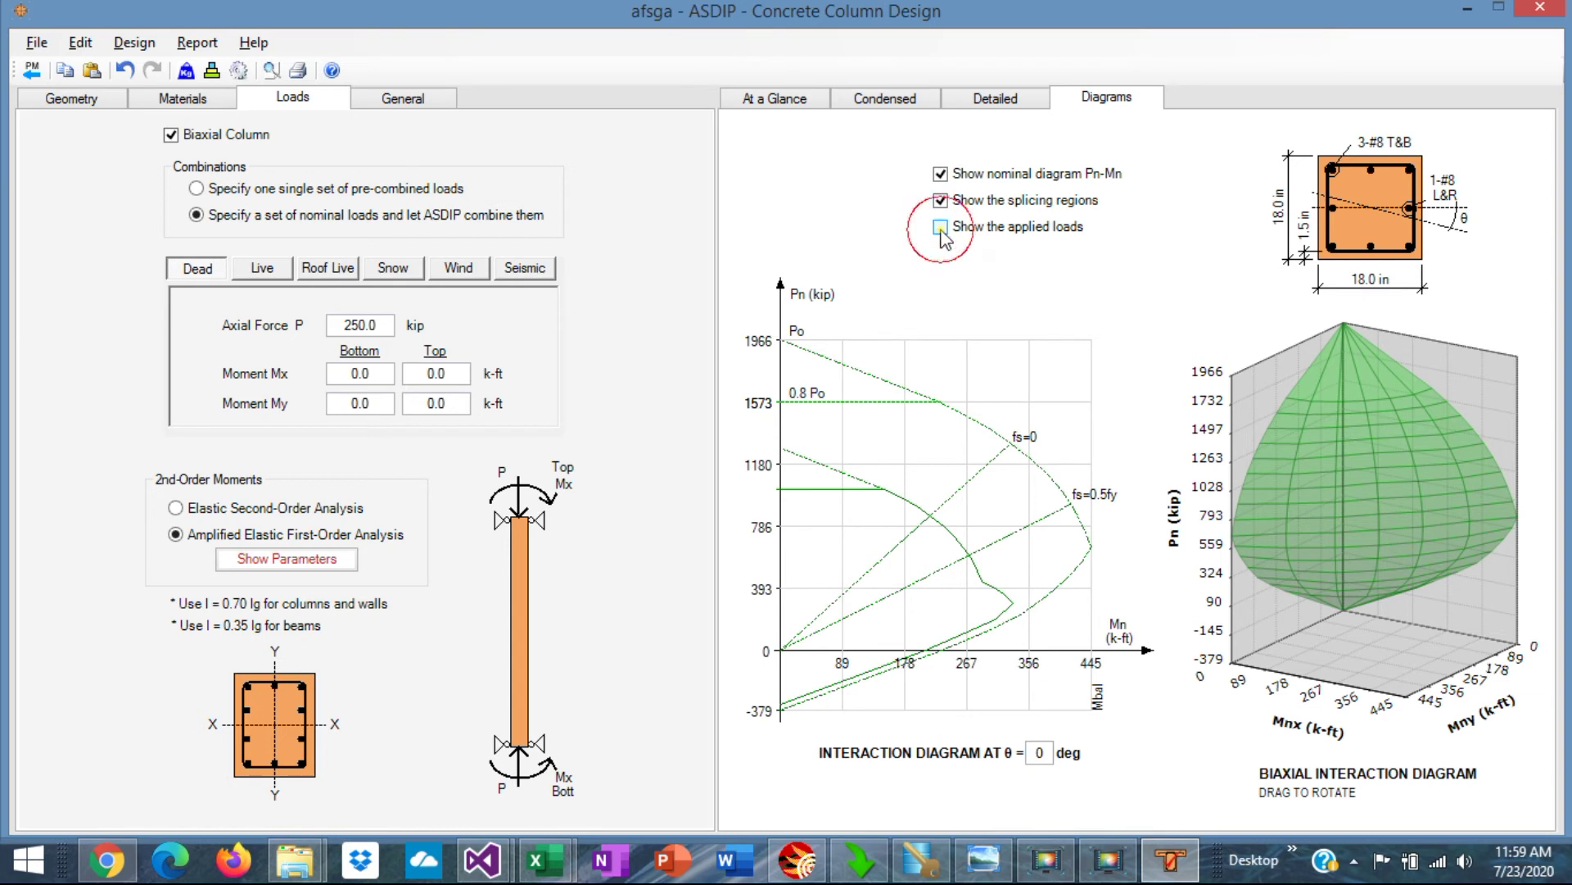
{"action": "left_click", "coordinate": [1032, 754]}
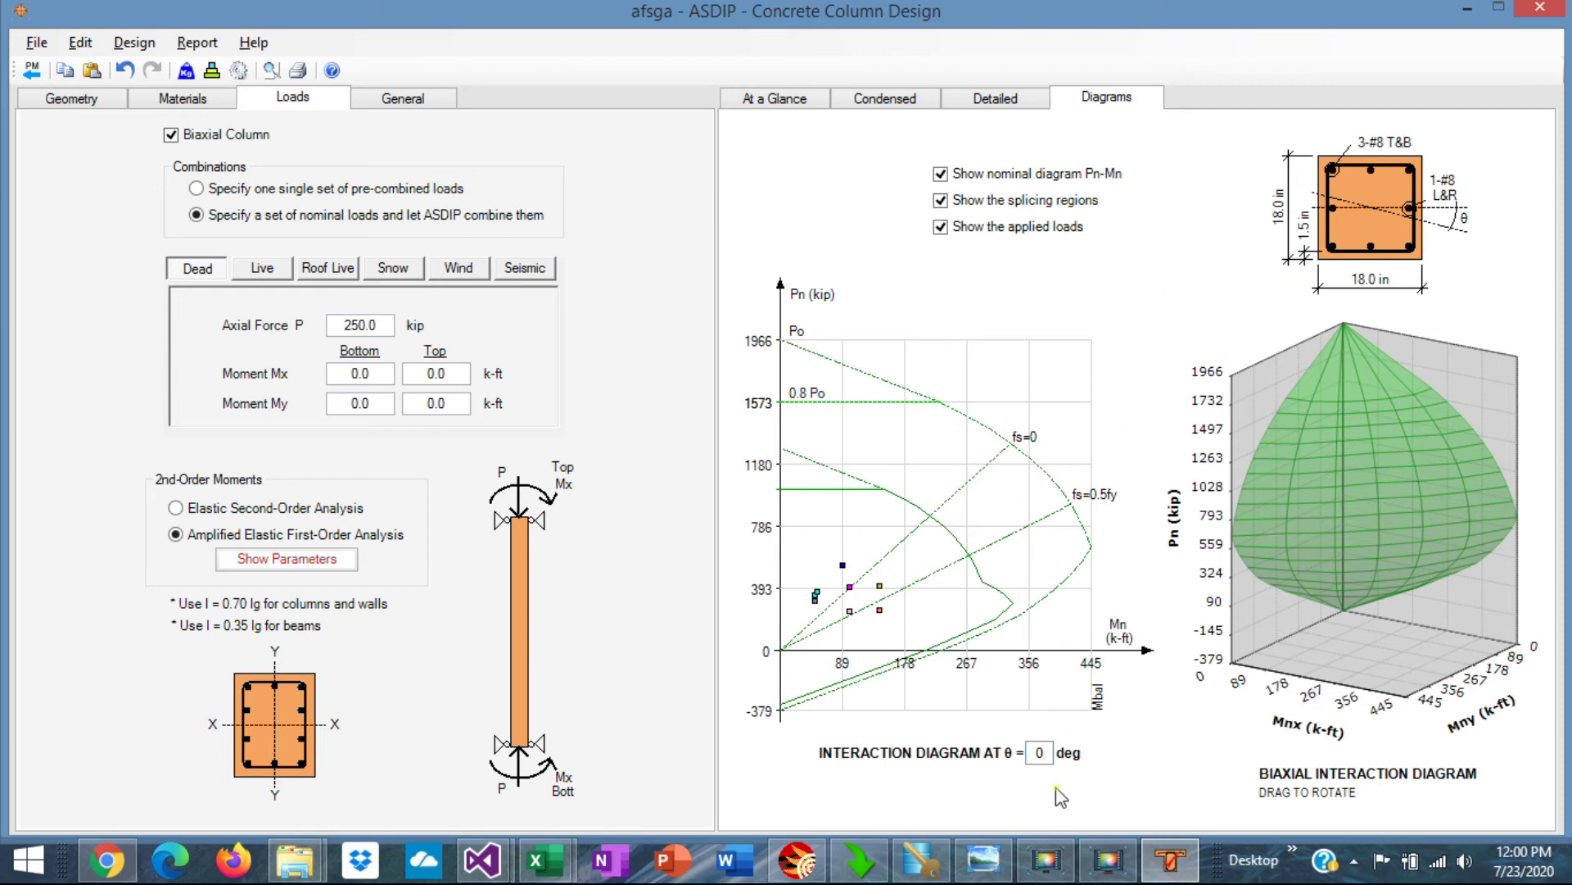
Redraw the interaction diagram at θ = 30°, then 45°, and finally 90°.
{"action": "key", "text": "BackSpace"}
{"action": "type", "text": "30"}
{"action": "key", "text": "Return"}
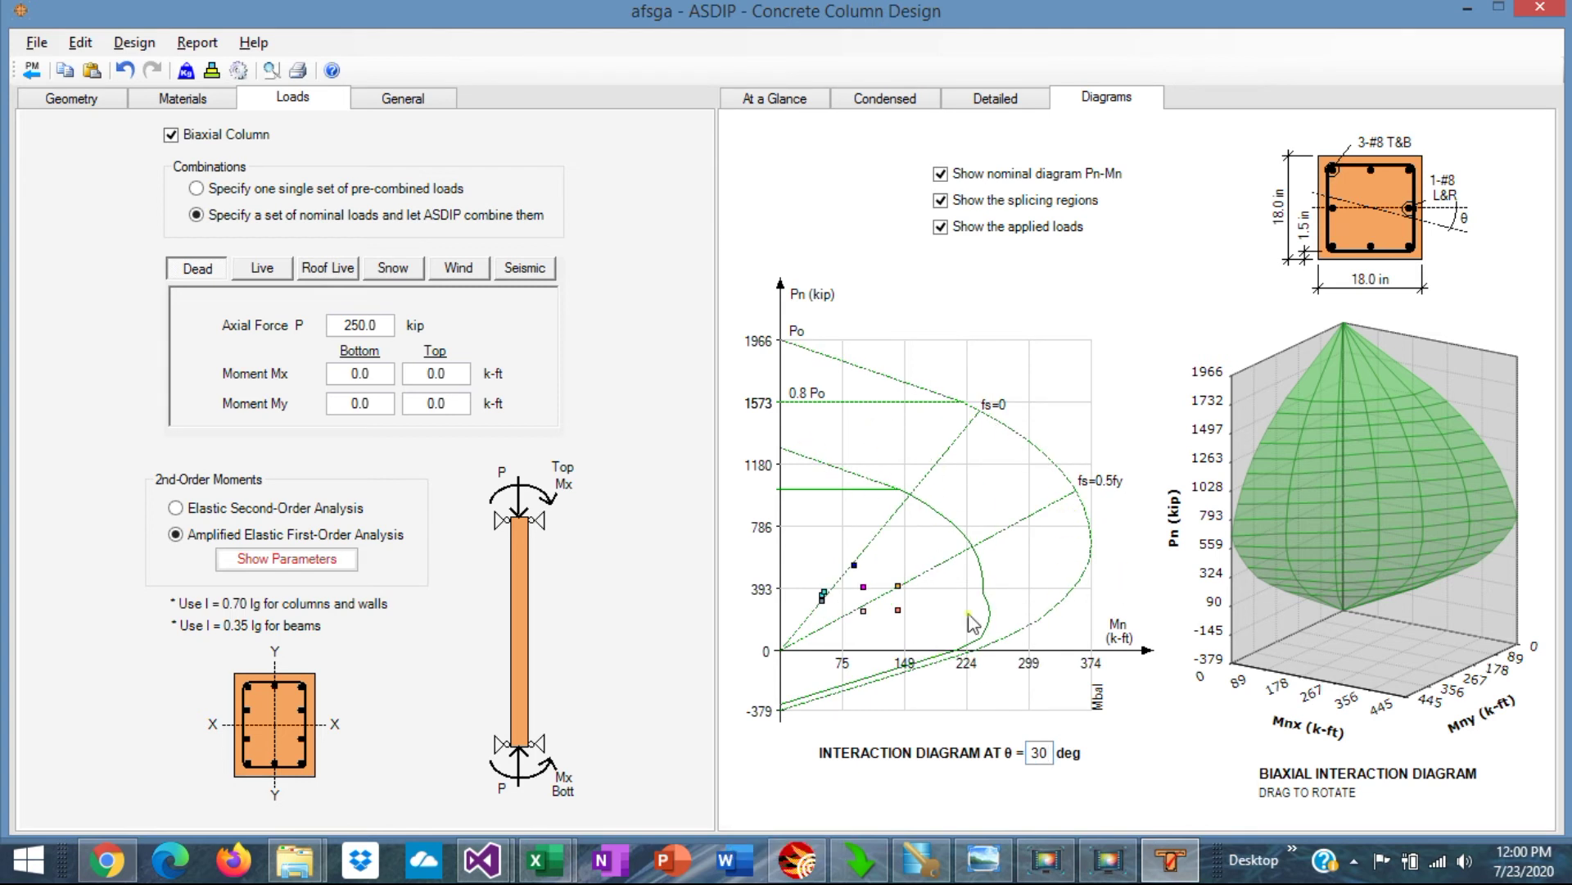
{"action": "key", "text": "BackSpace"}
{"action": "key", "text": "BackSpace"}
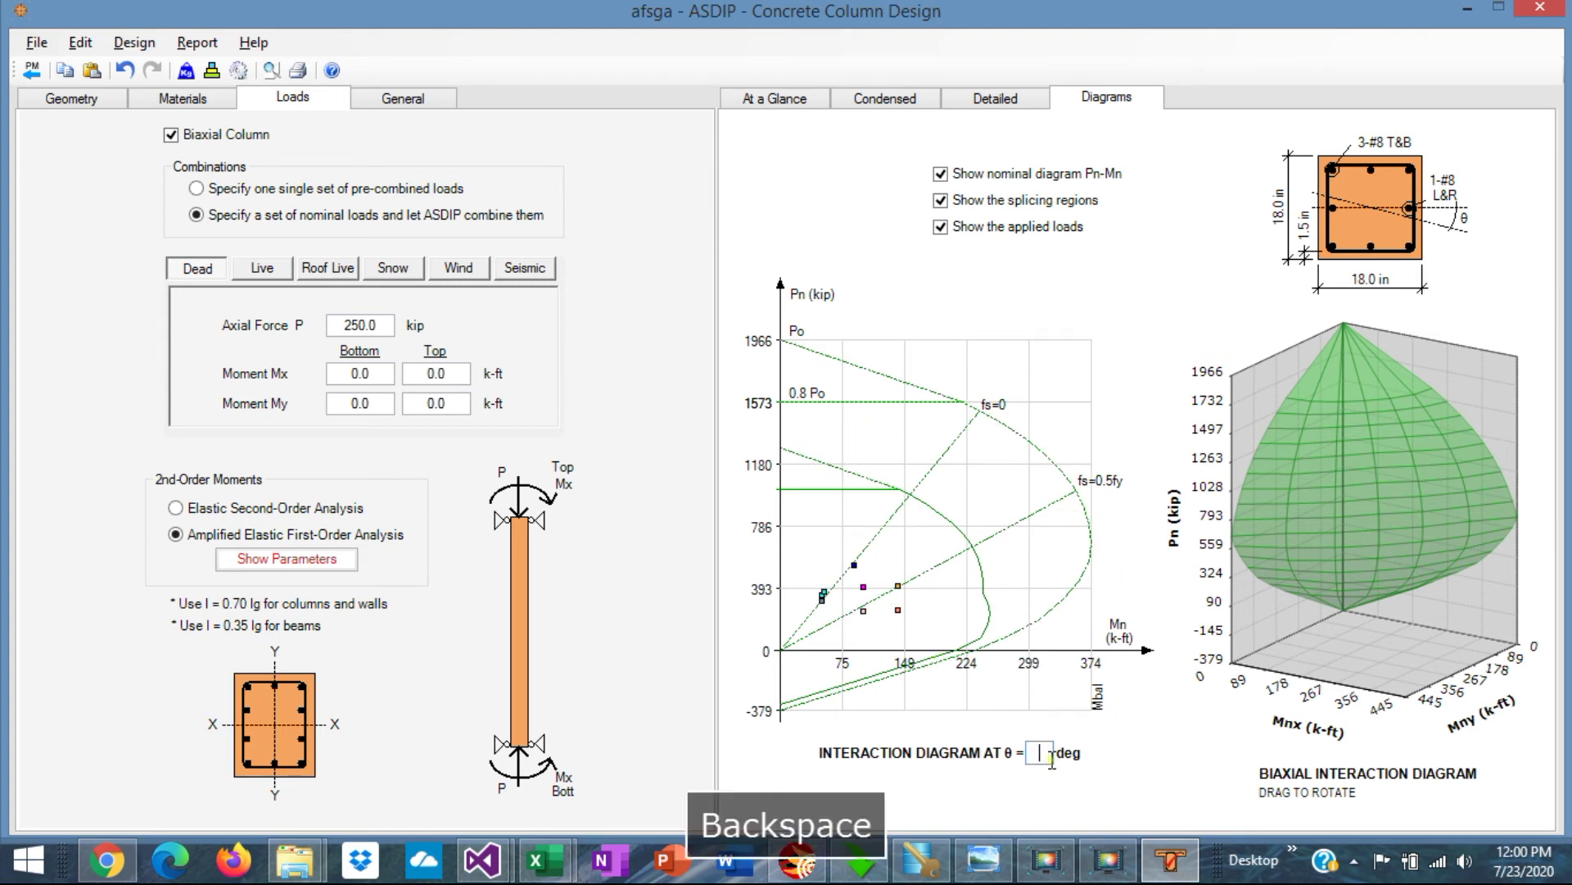
{"action": "type", "text": "45"}
{"action": "key", "text": "Return"}
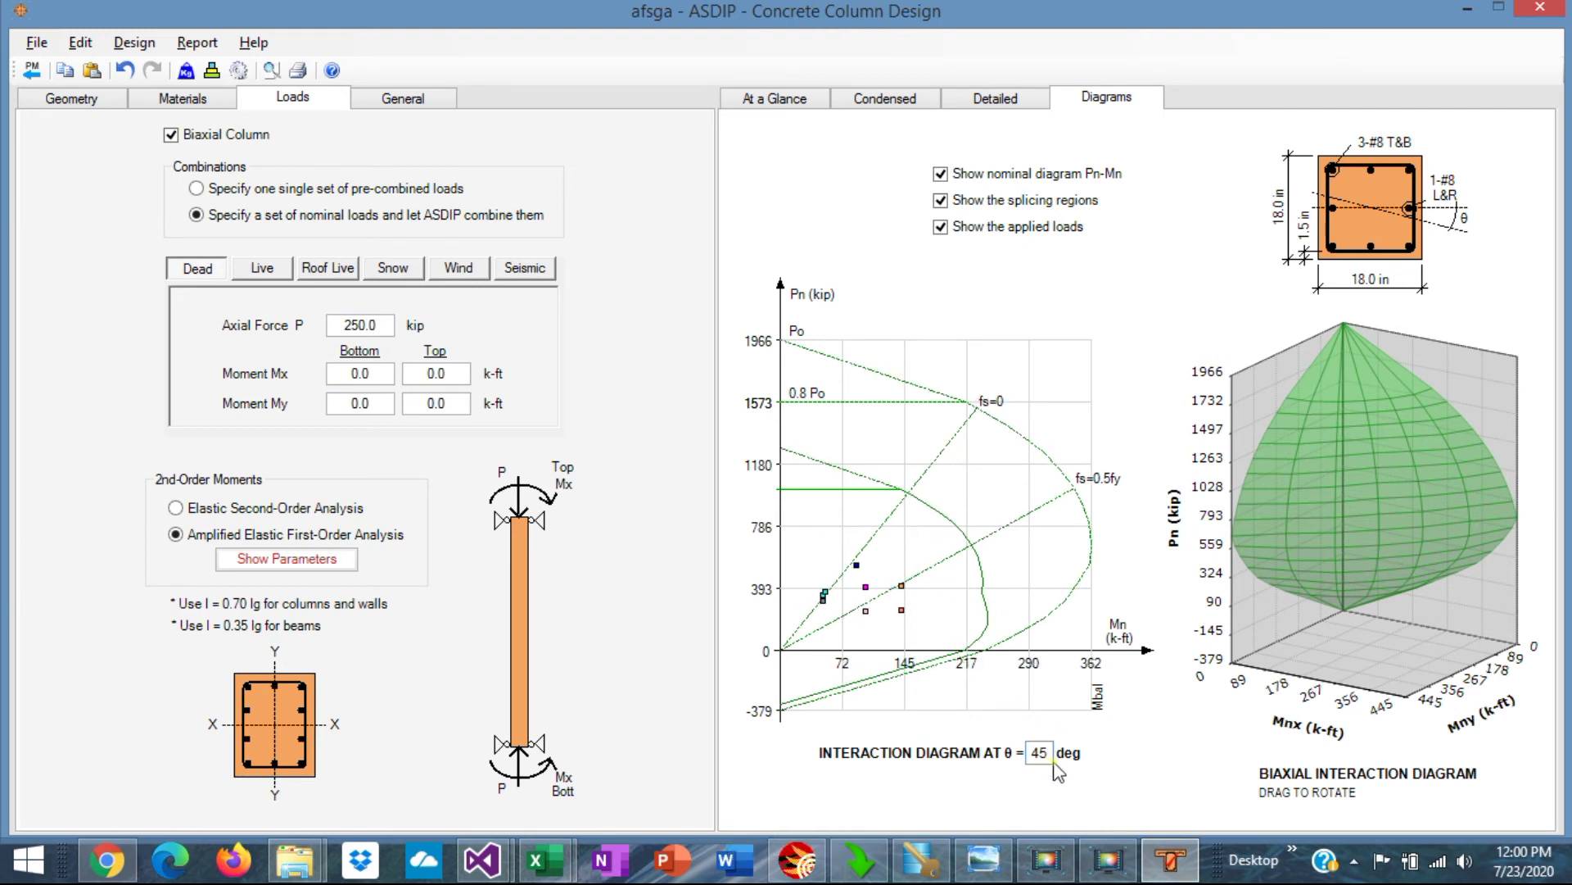
{"action": "key", "text": "BackSpace"}
{"action": "type", "text": "90"}
{"action": "key", "text": "Return"}
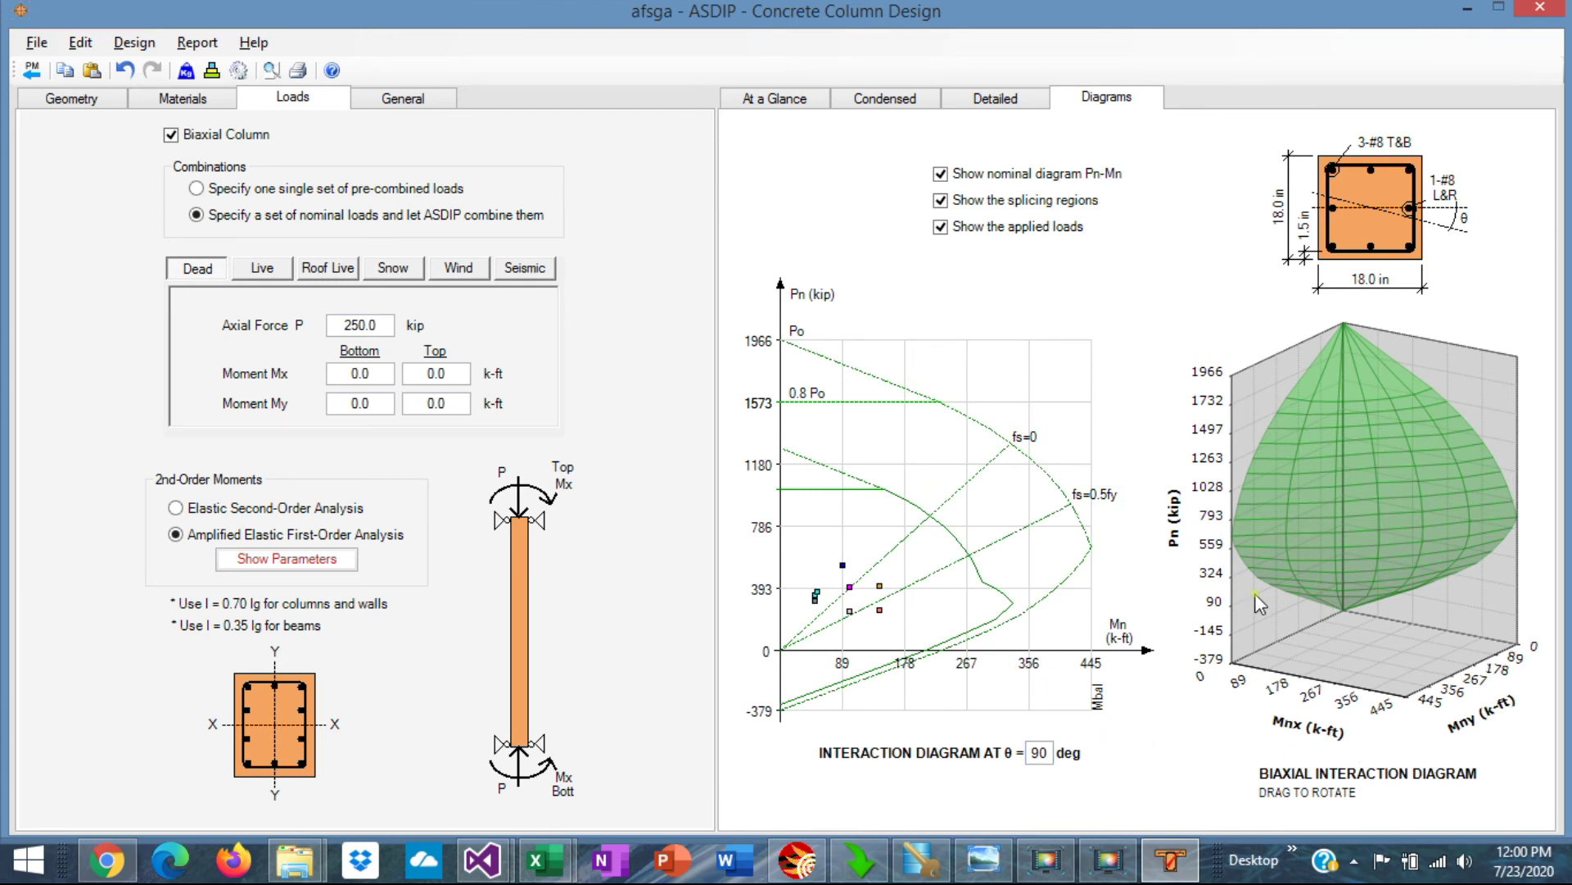
Rotate the 3-D biaxial surface and uncheck 'Show nominal diagram Pn-Mn' to restore φPn-φMn capacity.
{"action": "left_click_drag", "start_coordinate": [1240, 435], "coordinate": [1261, 408]}
{"action": "left_click_drag", "start_coordinate": [1176, 455], "coordinate": [1238, 489]}
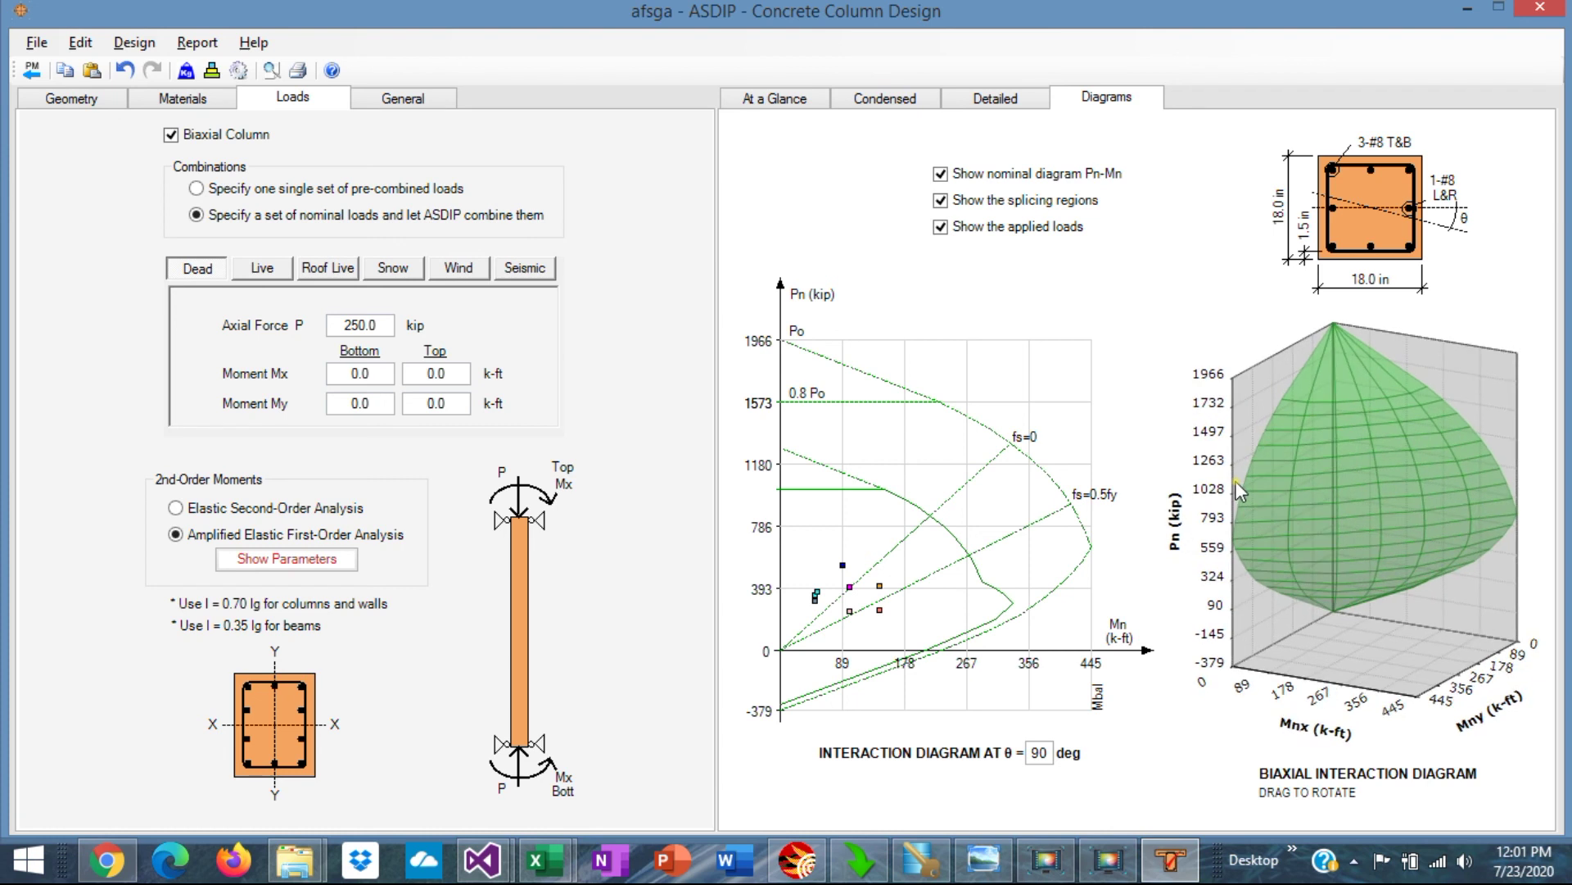
{"action": "left_click", "coordinate": [941, 173]}
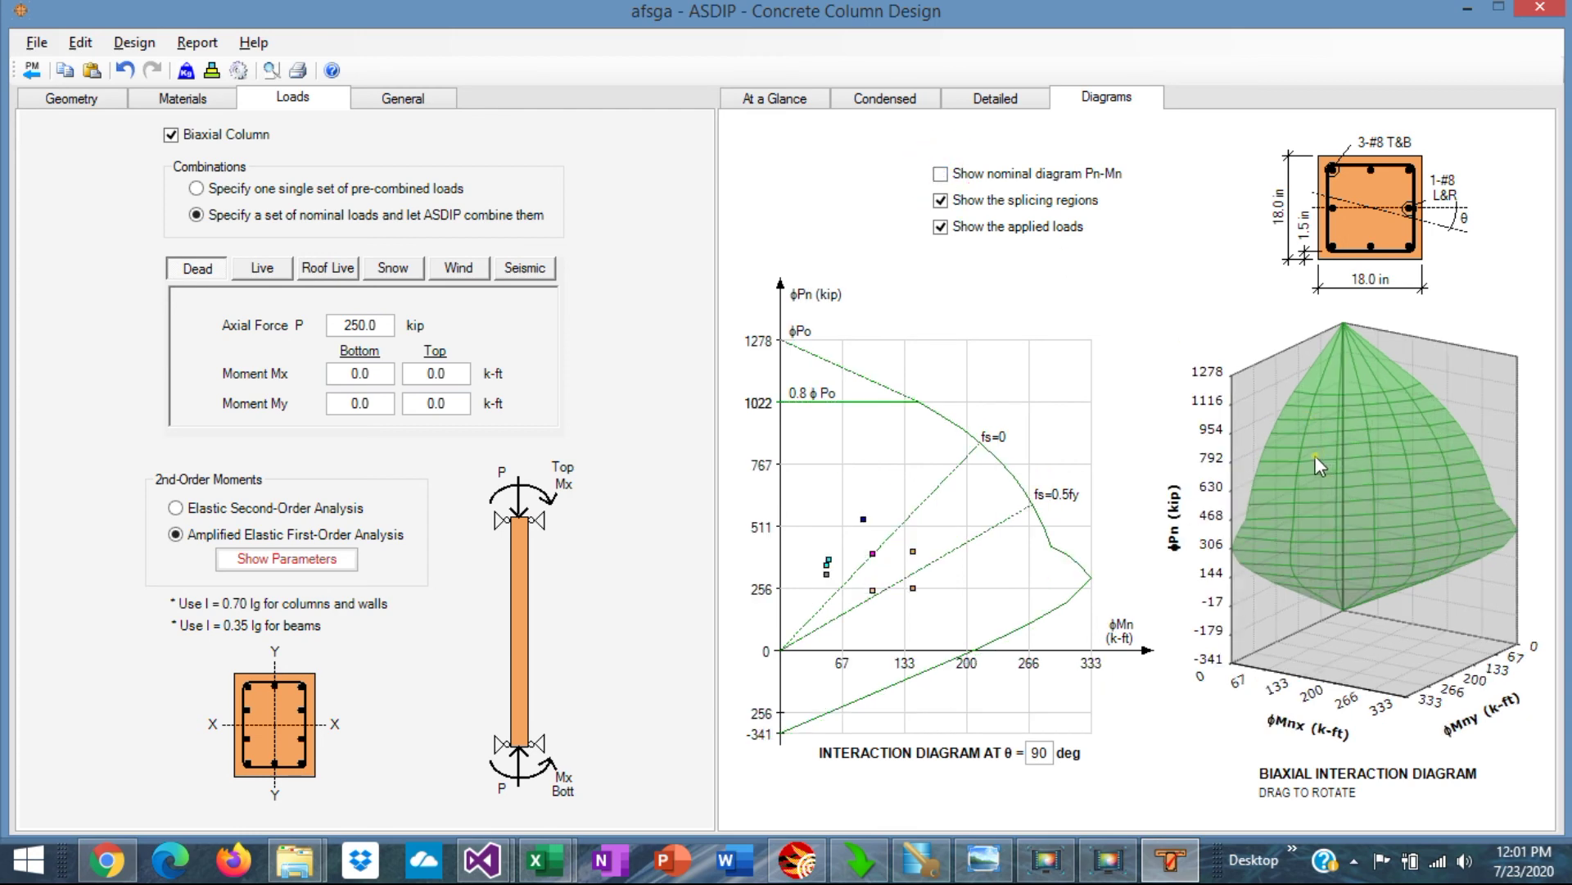
{"action": "left_click_drag", "start_coordinate": [1351, 454], "coordinate": [1297, 498]}
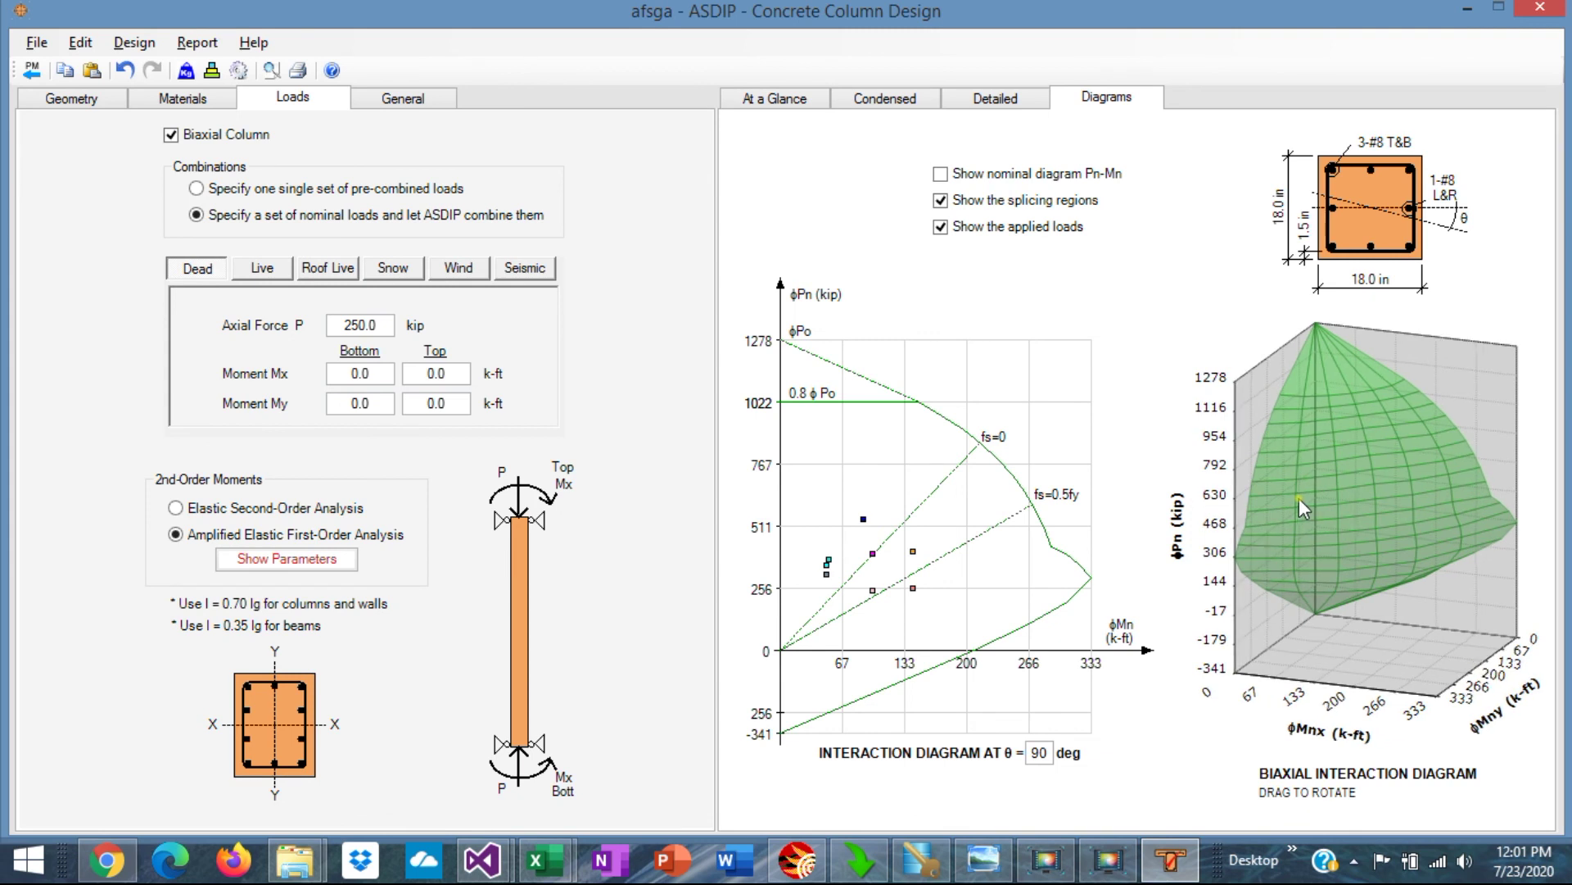
{"action": "left_click", "coordinate": [271, 71]}
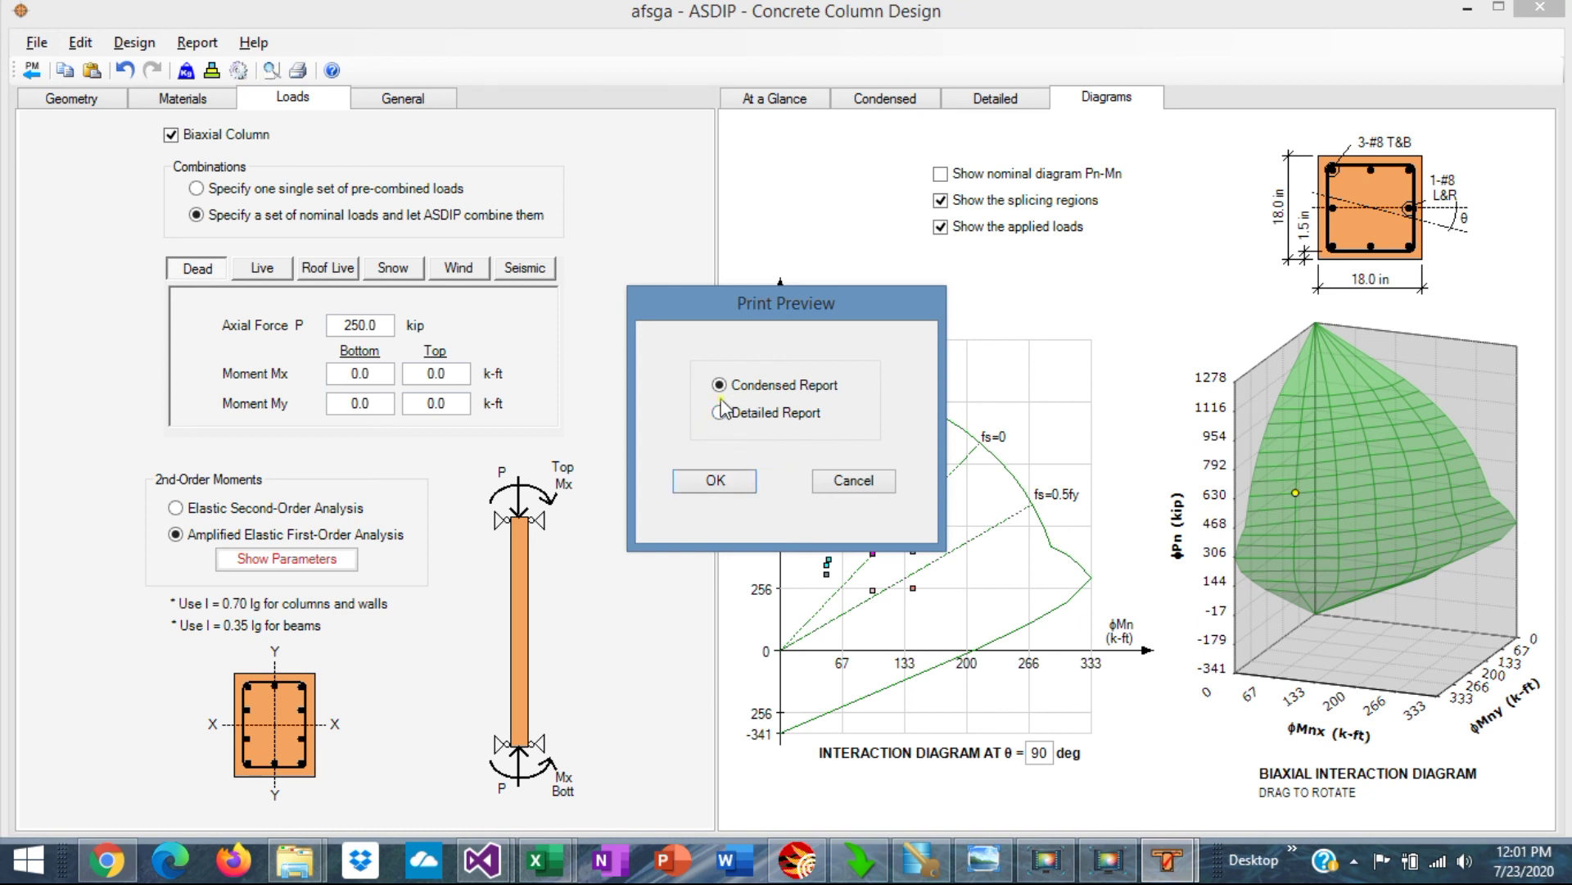
Preview the Condensed Report, page through pages 1–4, then close the preview.
{"action": "left_click", "coordinate": [719, 480]}
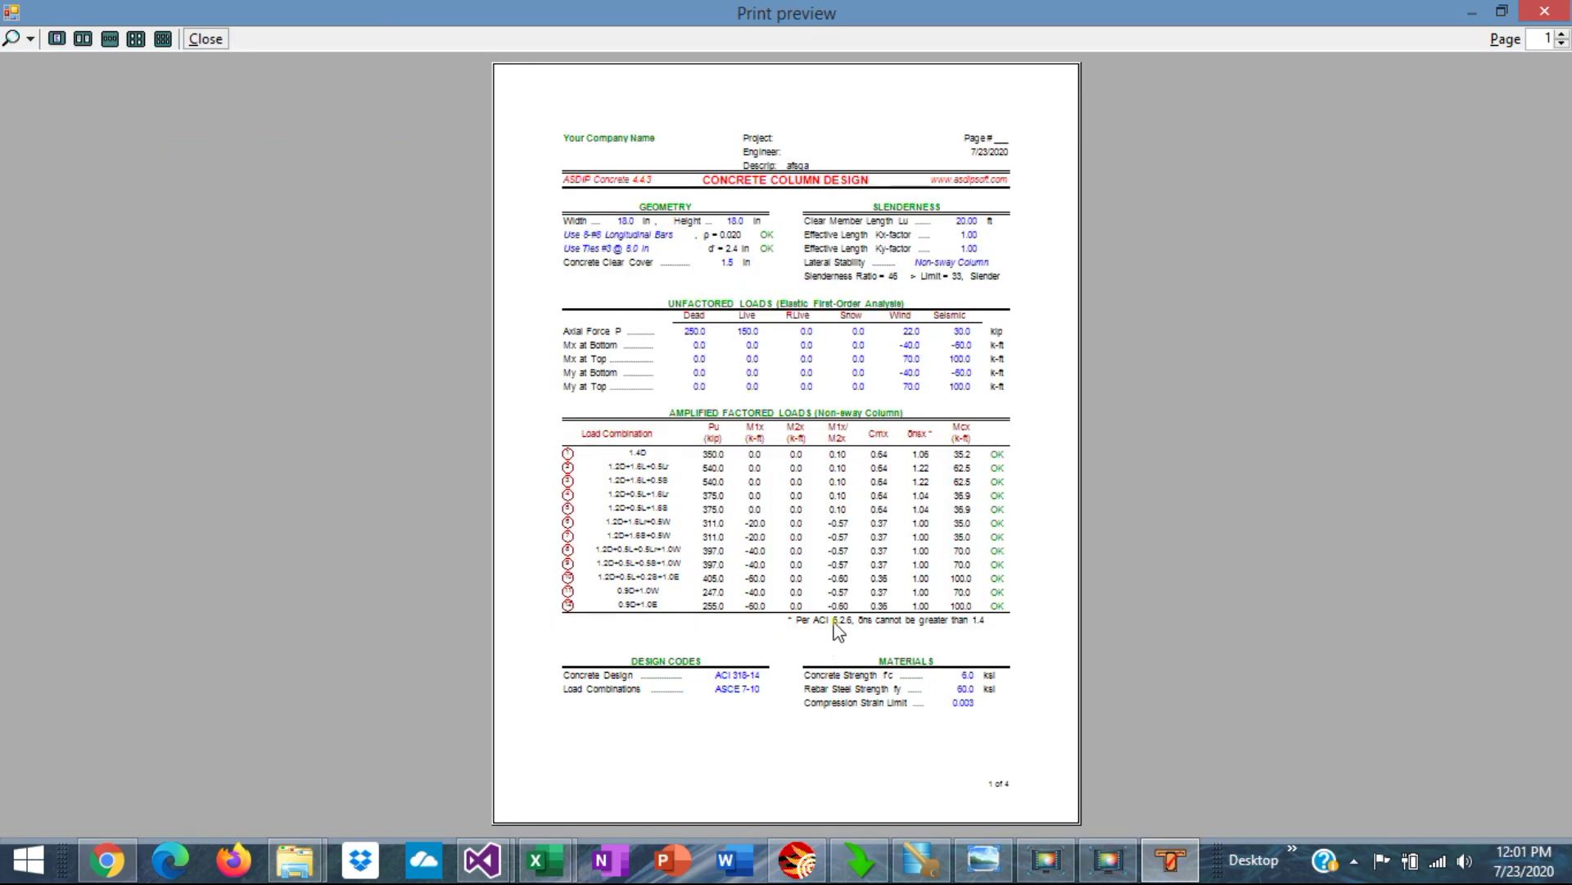
{"action": "left_click", "coordinate": [1563, 36]}
{"action": "left_click", "coordinate": [1563, 36]}
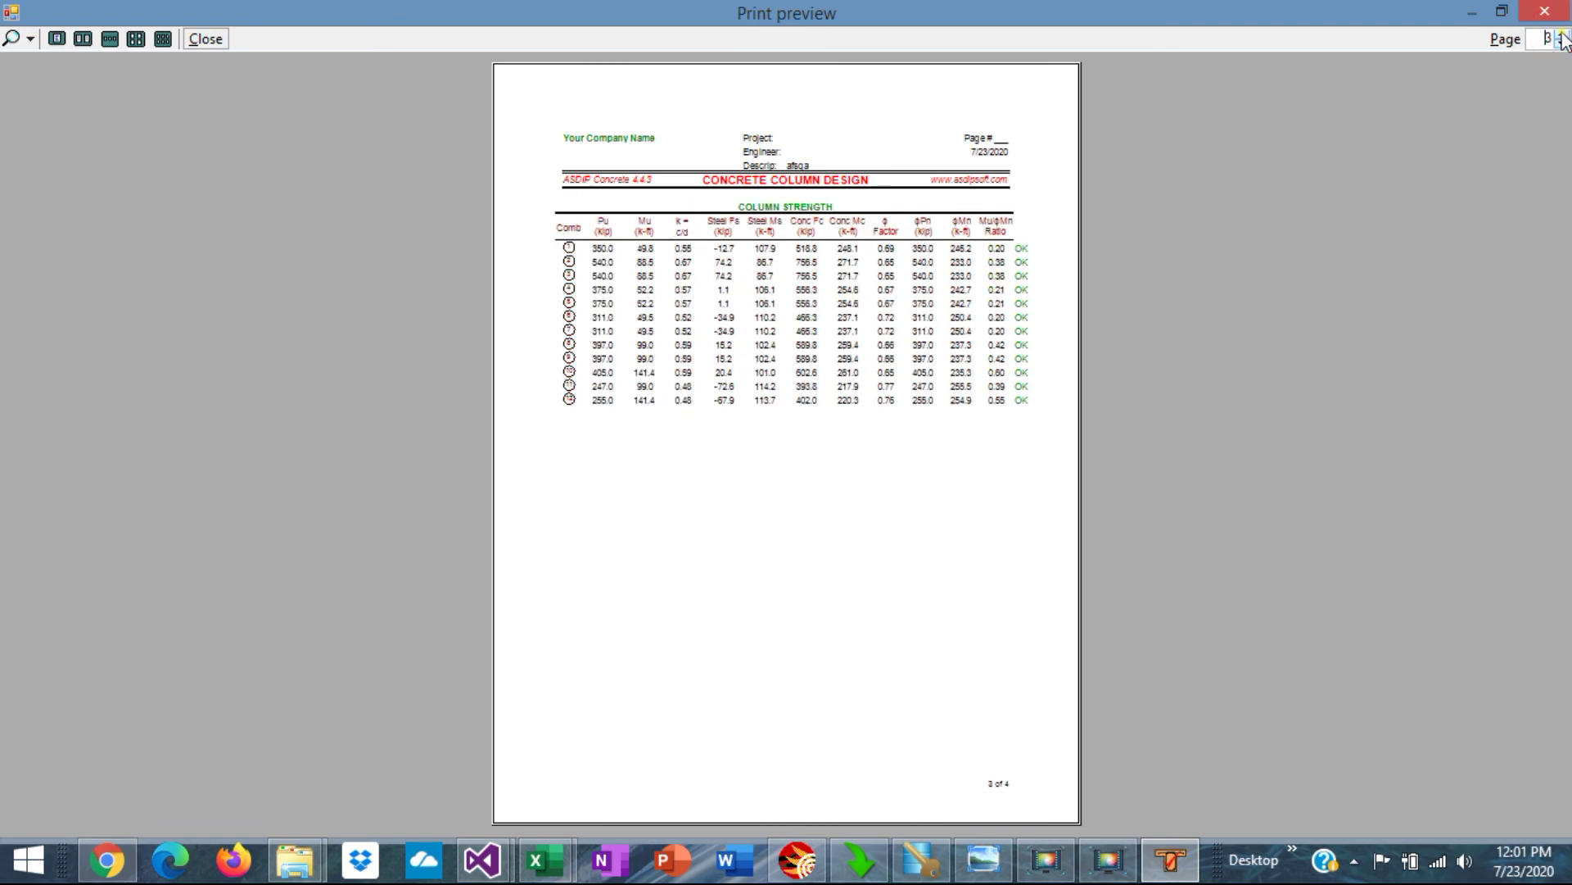
{"action": "left_click", "coordinate": [1562, 36]}
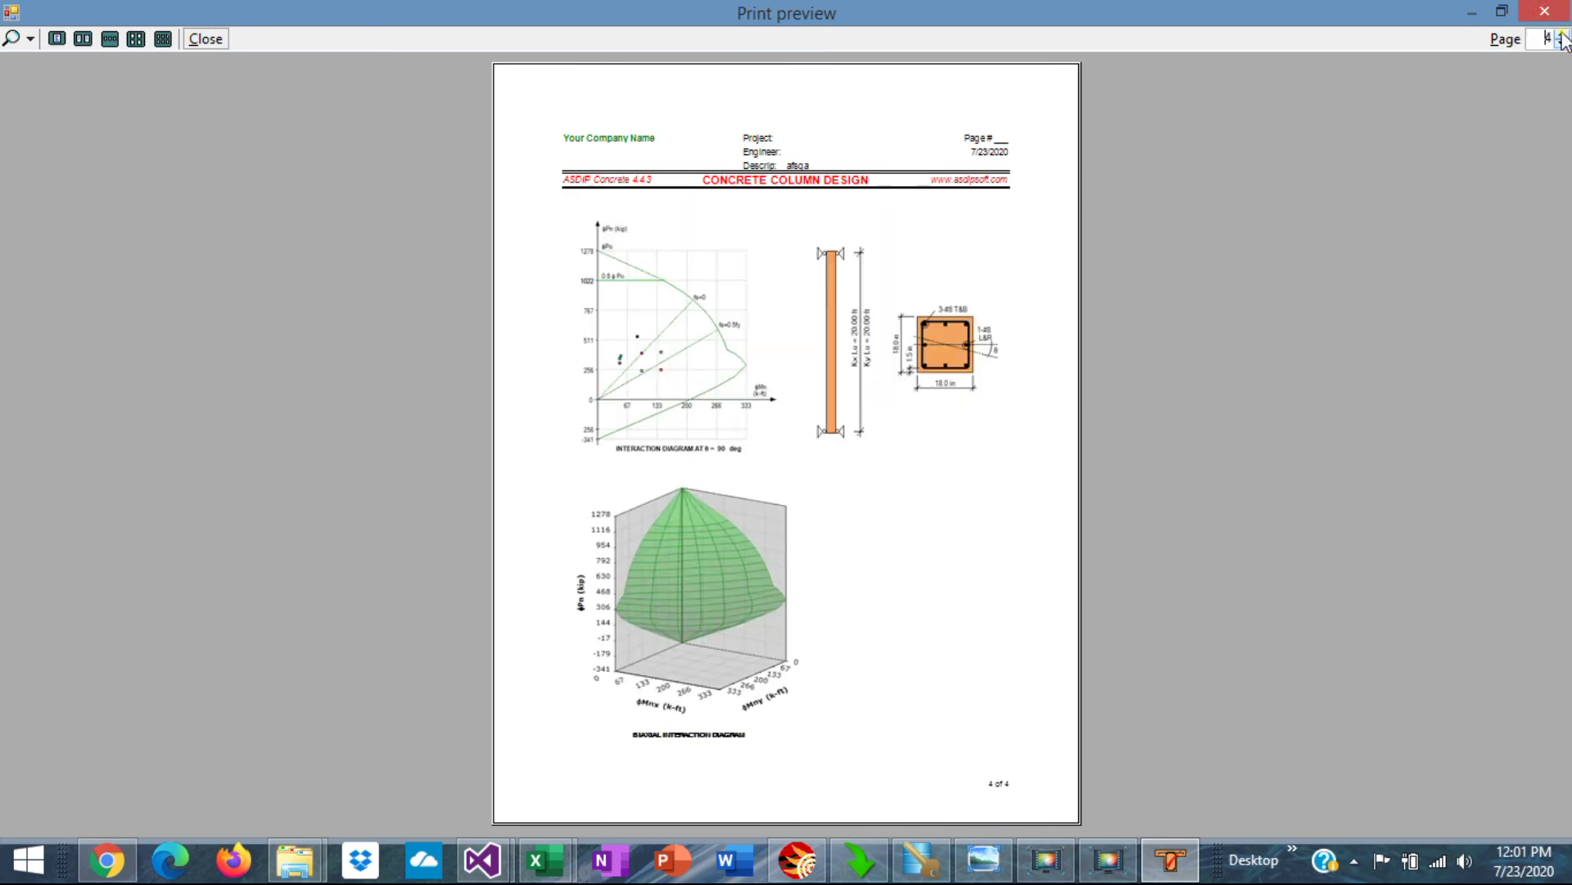
{"action": "left_click", "coordinate": [1544, 11]}
Preview the Detailed Report, page through pages 2–4, then close the preview.
{"action": "left_click", "coordinate": [271, 69]}
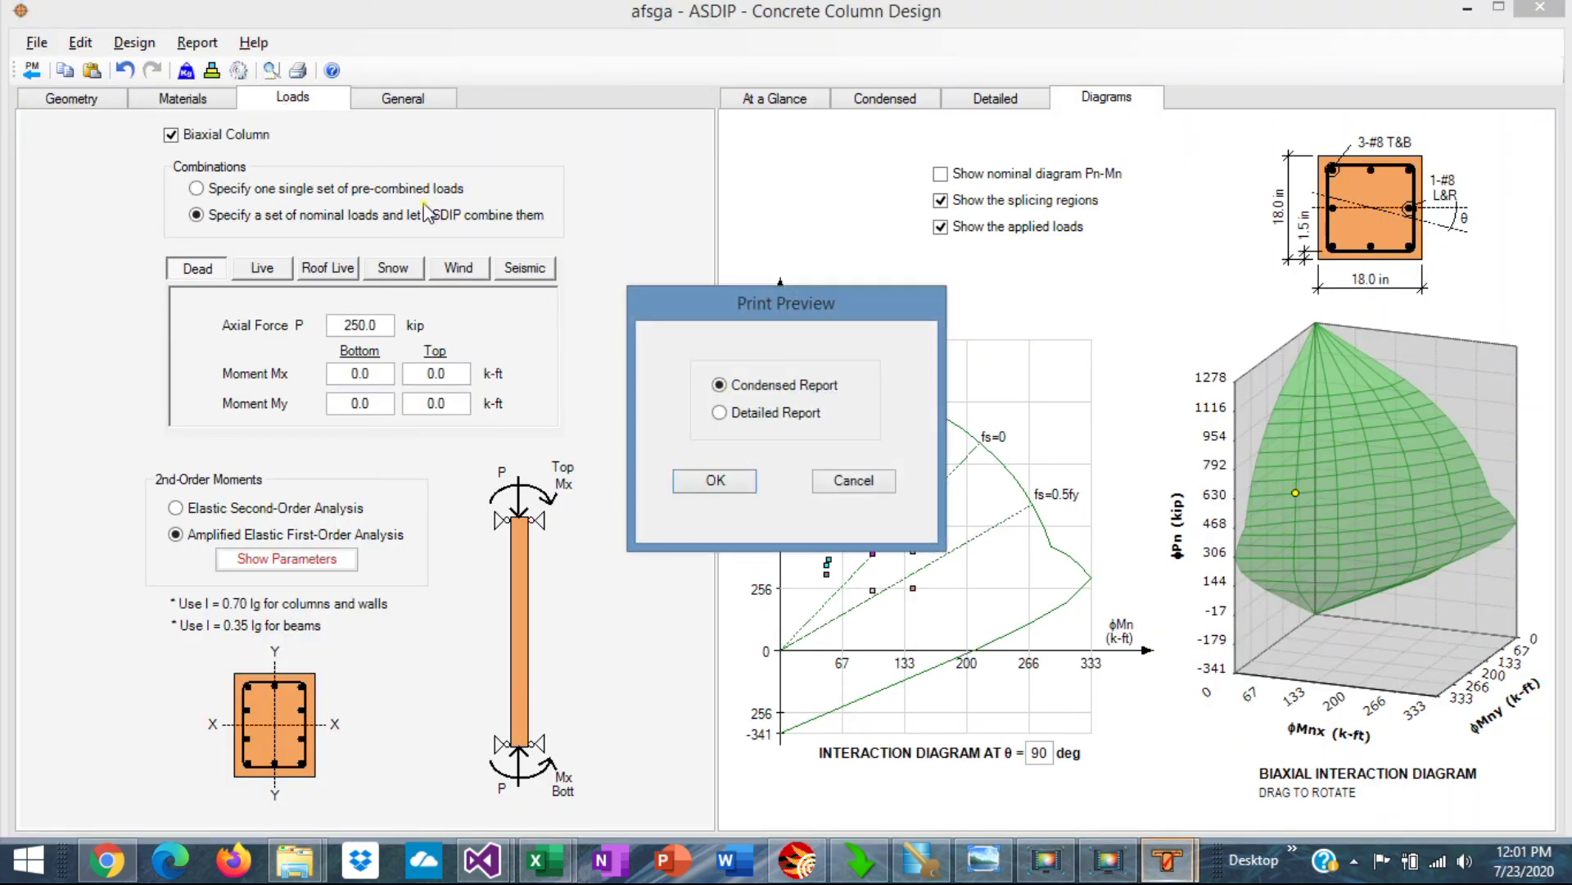
{"action": "left_click", "coordinate": [719, 412]}
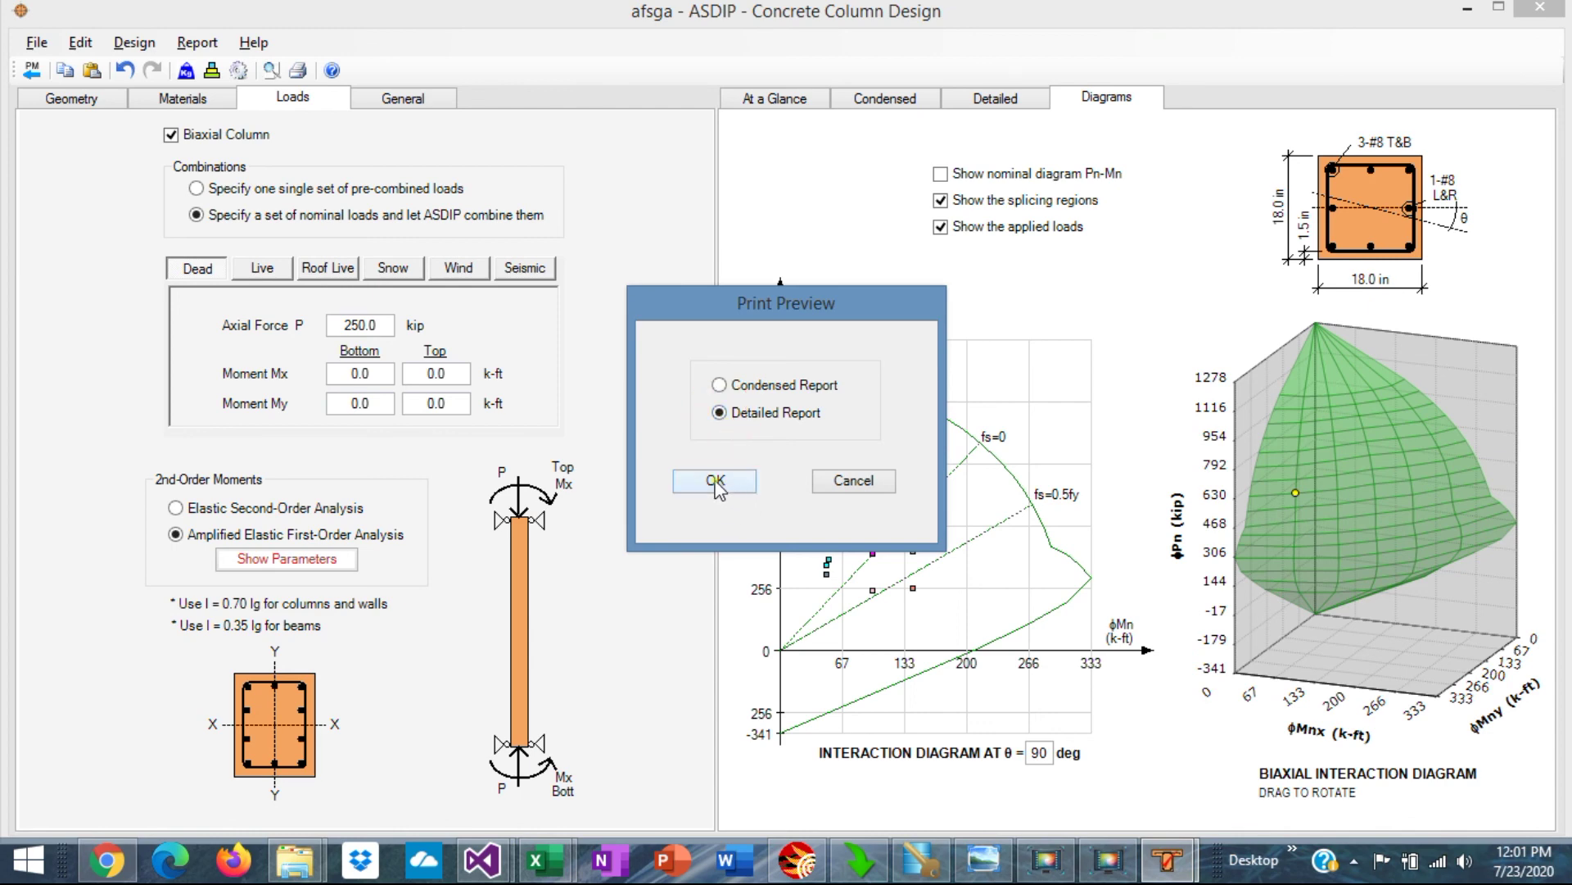
{"action": "left_click", "coordinate": [717, 480]}
{"action": "left_click", "coordinate": [1562, 36]}
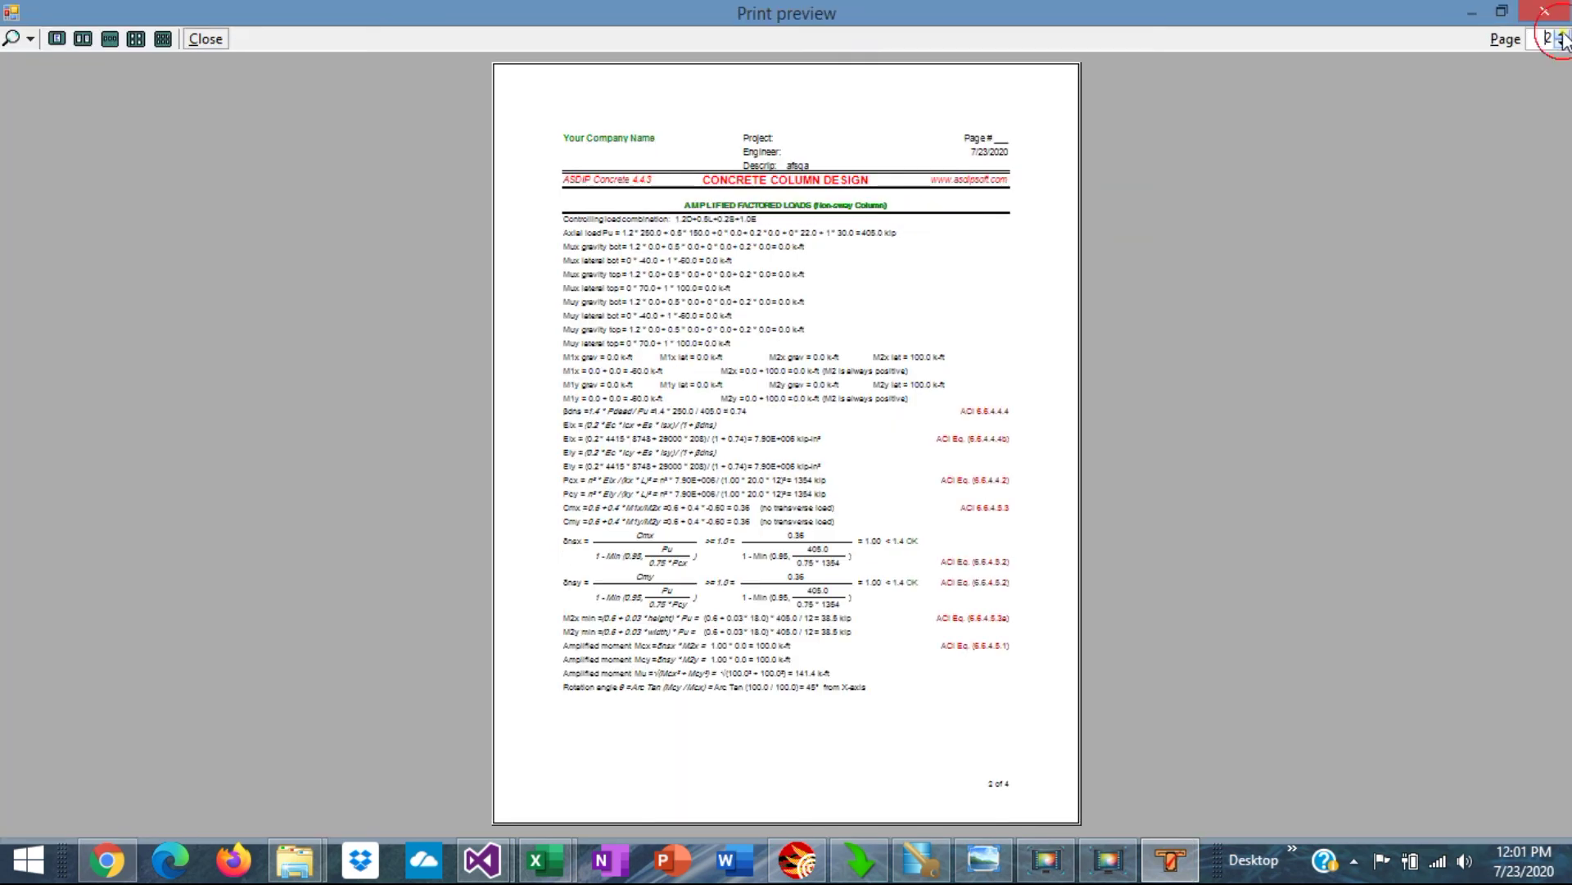
{"action": "left_click", "coordinate": [1562, 36]}
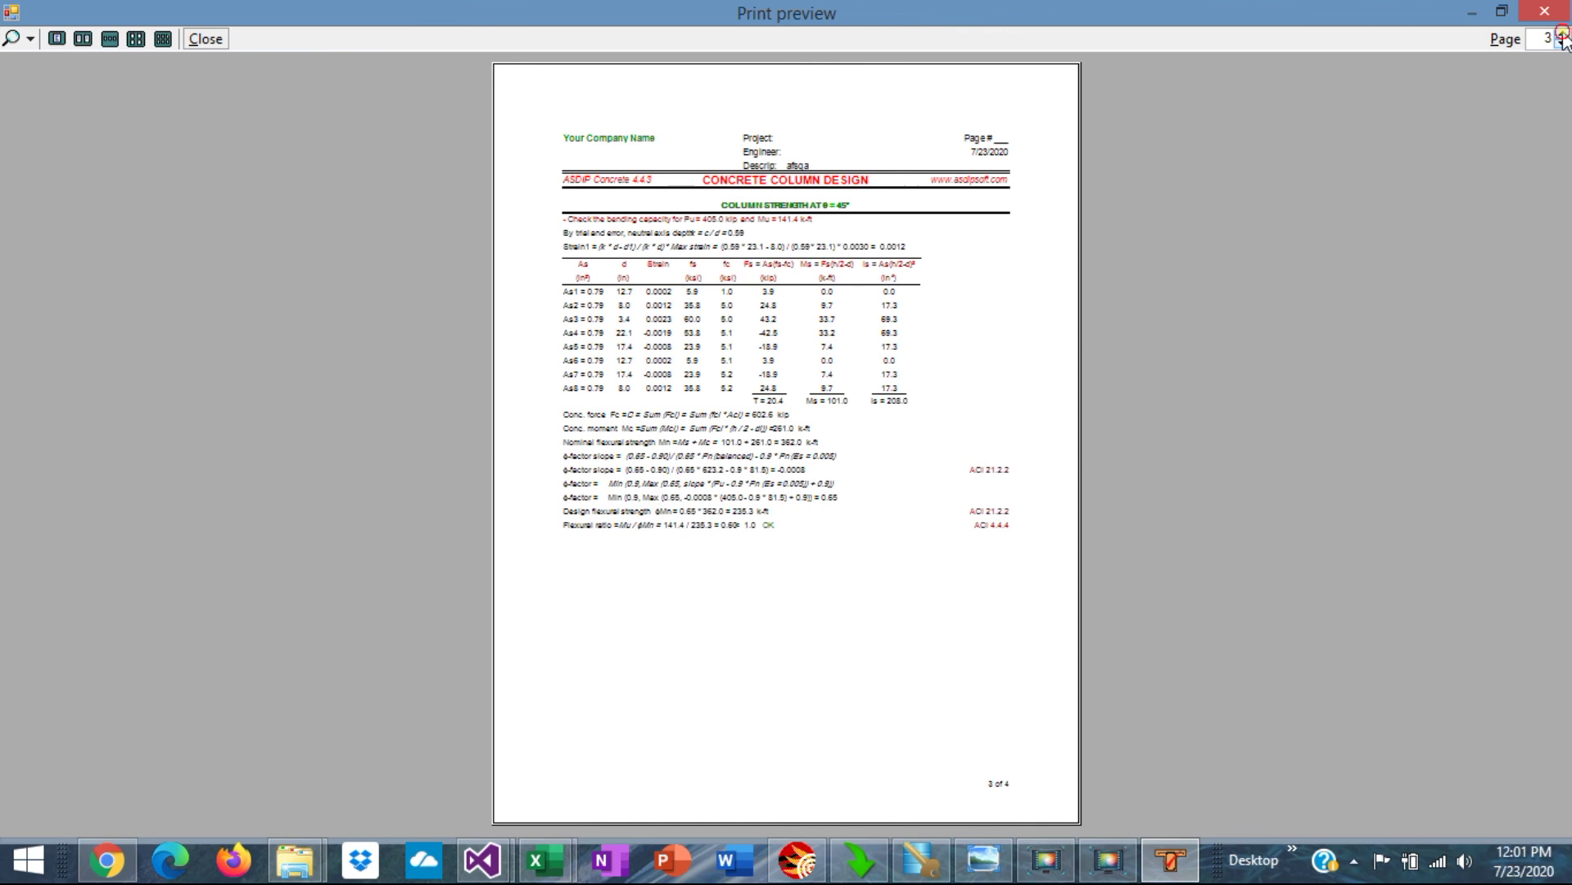
{"action": "left_click", "coordinate": [1562, 36]}
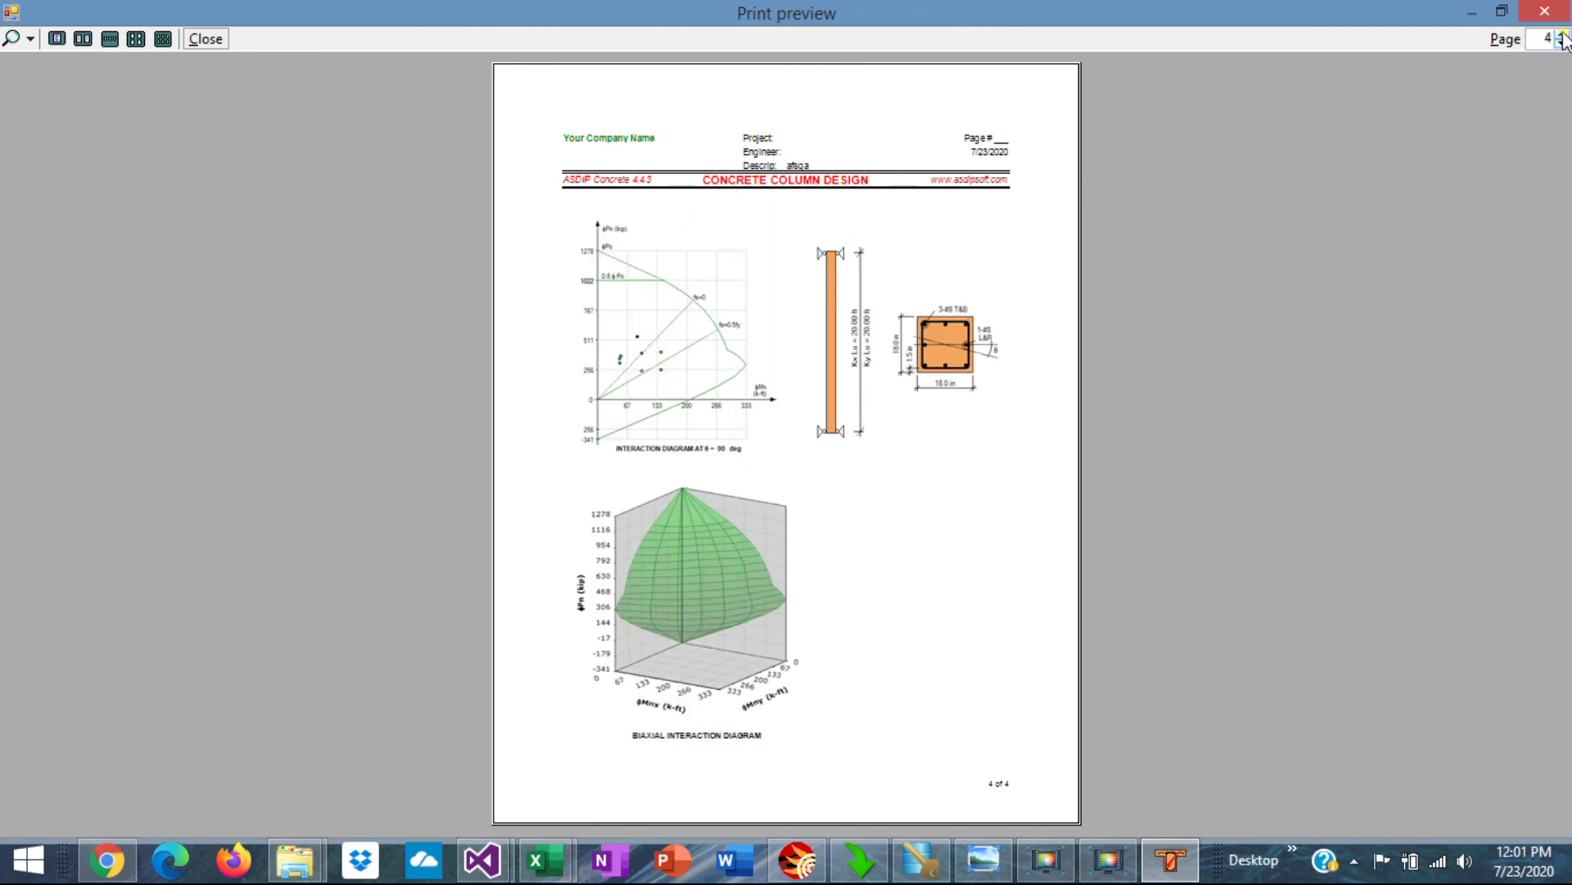
{"action": "left_click", "coordinate": [1544, 10]}
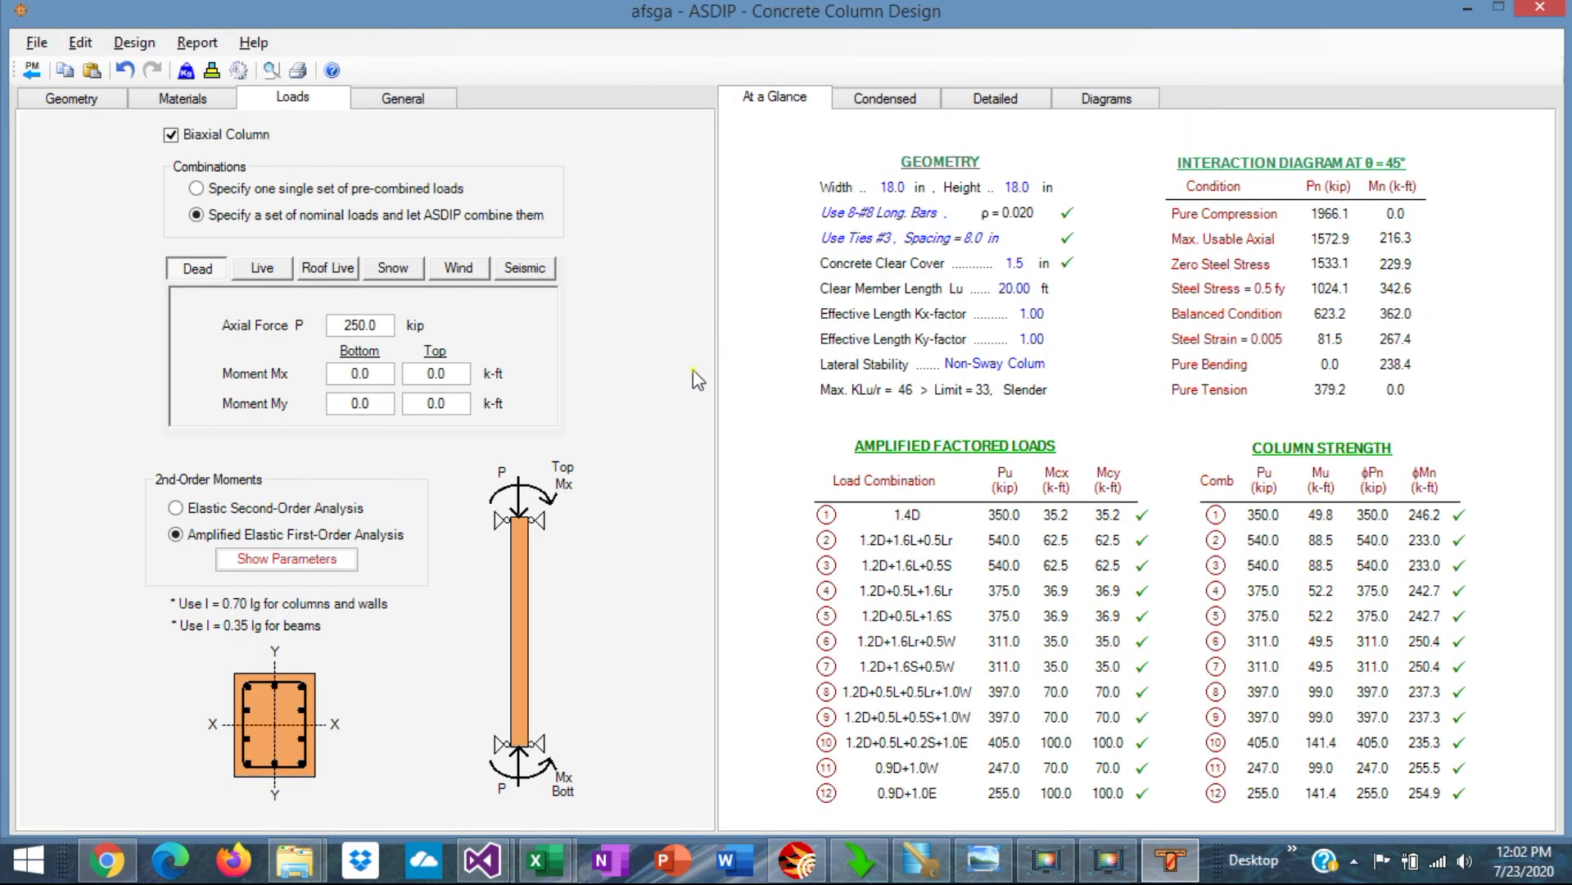